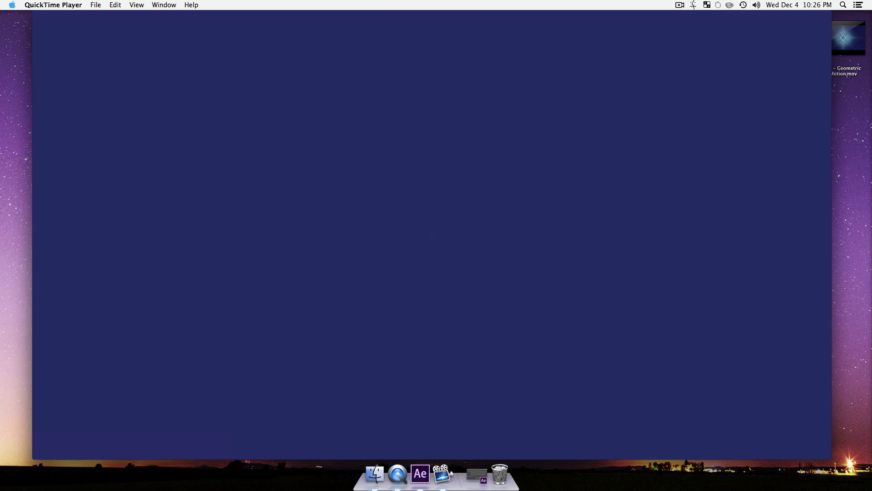
# Play the S7 – Geometric Motion movie, rewind it to 00:00, and play it again.
pyautogui.moveTo(103, 306)
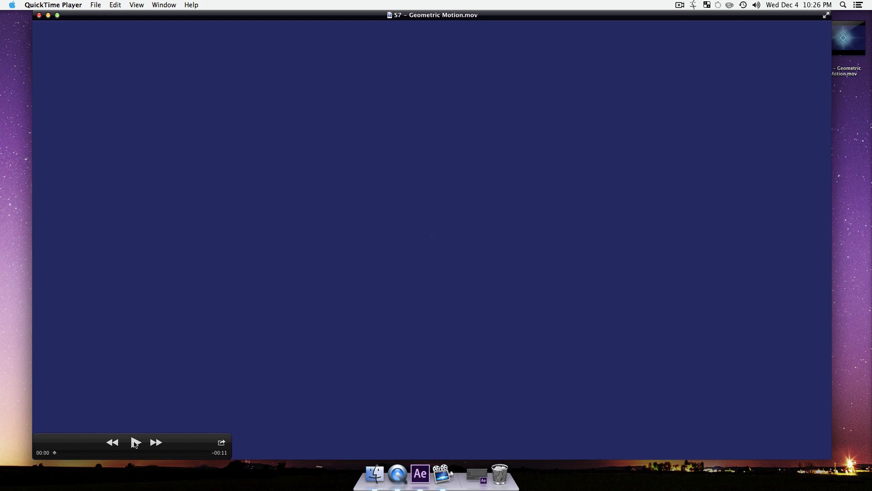
pyautogui.click(135, 442)
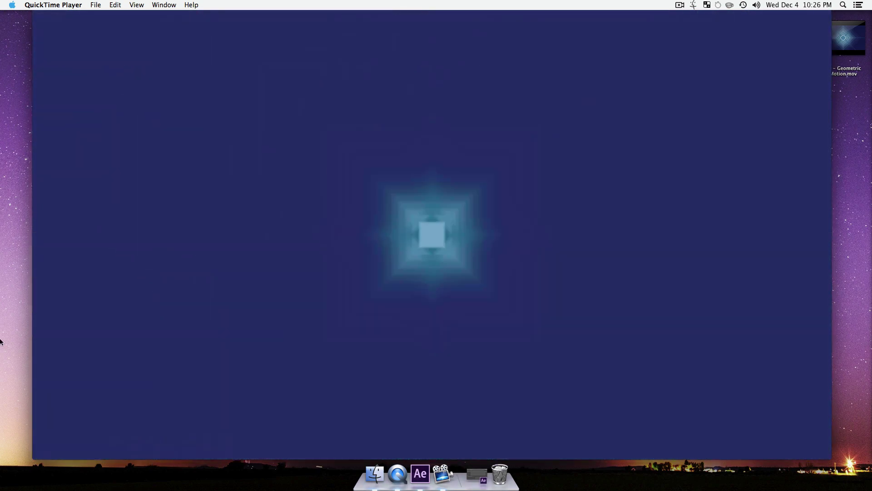
pyautogui.moveTo(177, 379)
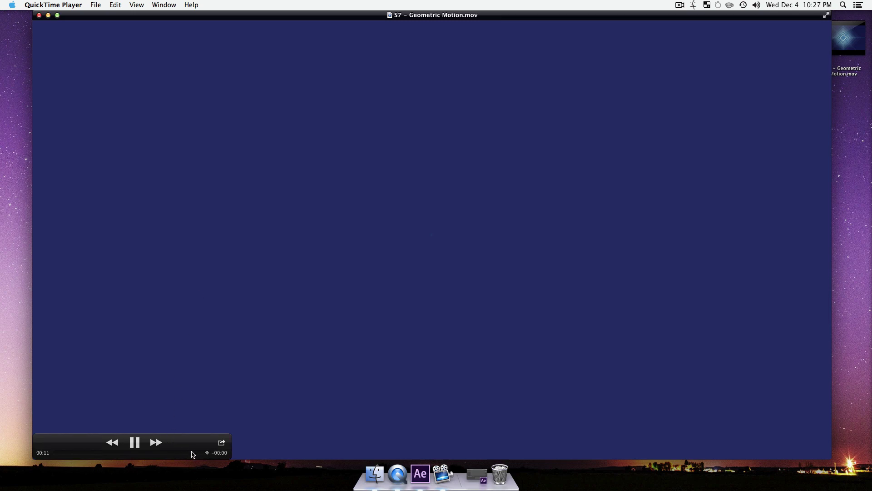
pyautogui.moveTo(193, 452); pyautogui.dragTo(54, 453)
pyautogui.click(135, 442)
# Minimize the QuickTime player and bring After Effects back to the front from the Dock.
pyautogui.click(48, 15)
pyautogui.click(458, 362)
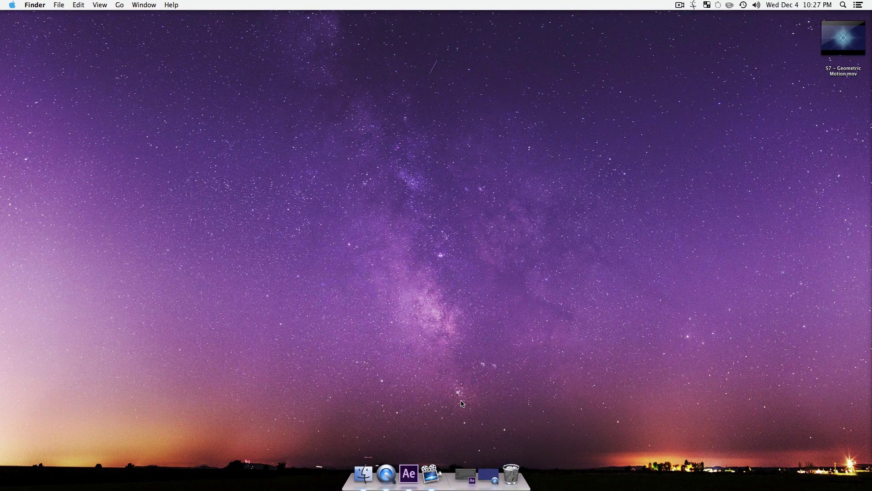
pyautogui.click(464, 350)
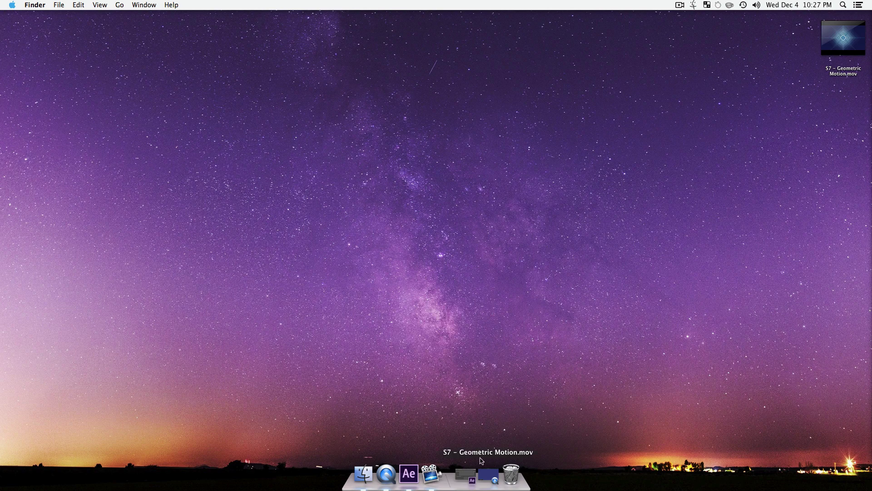
pyautogui.click(465, 475)
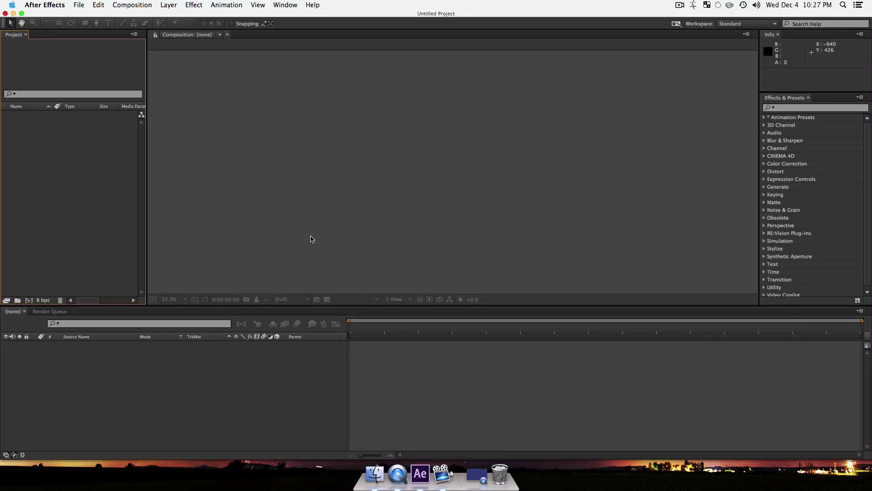
# Start a new composition (Cmd+N) sized 1920×1080.
pyautogui.click(314, 361)
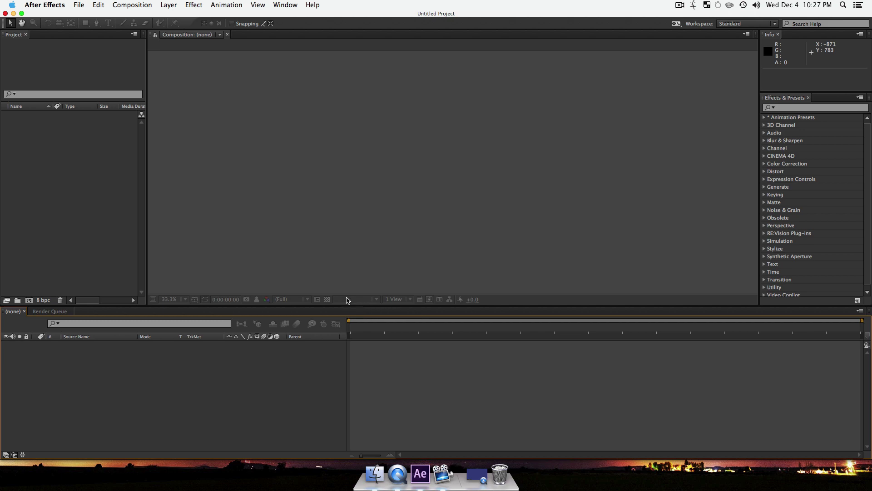
pyautogui.click(248, 355)
pyautogui.click(52, 130)
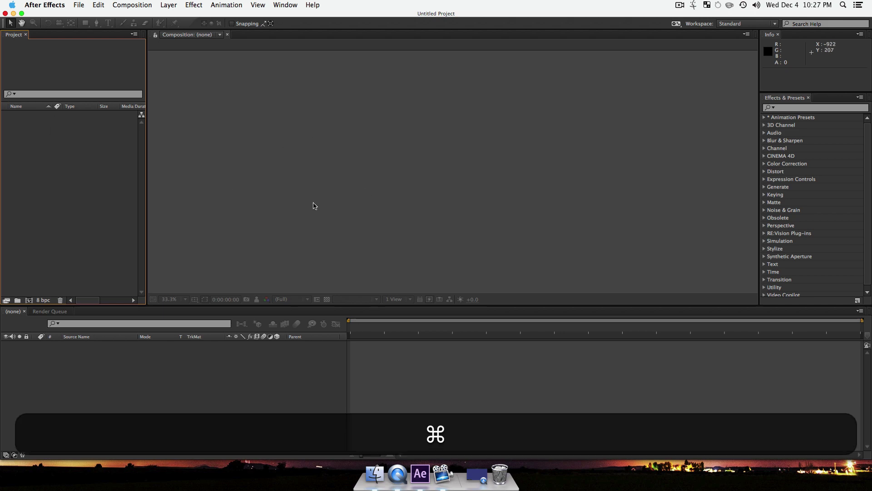
pyautogui.press('super+n')
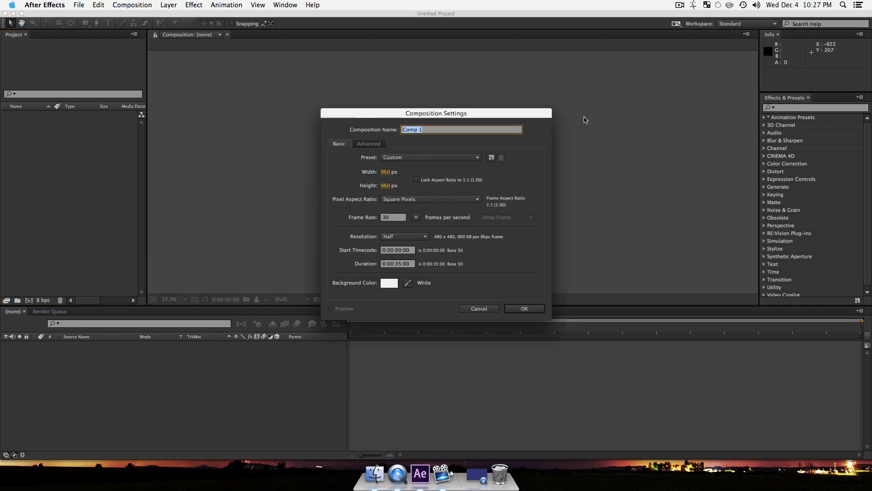
pyautogui.click(385, 172)
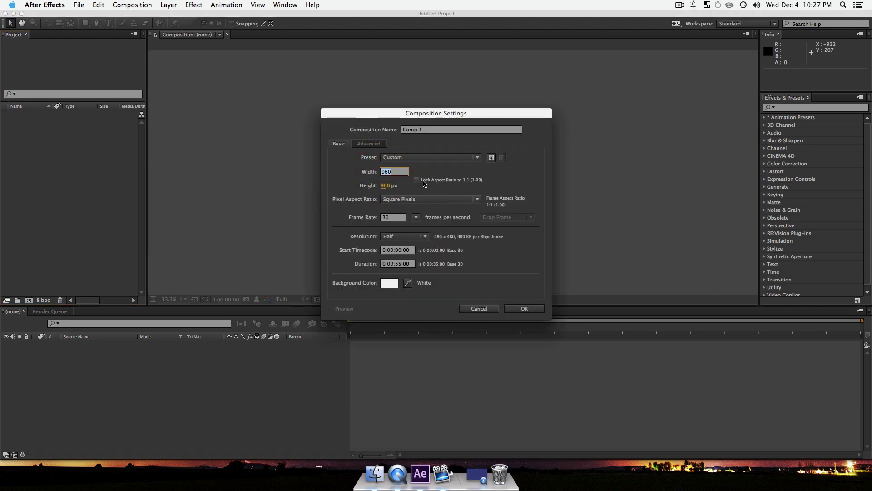
pyautogui.write('1920')
pyautogui.press('Tab')
pyautogui.write('1080')
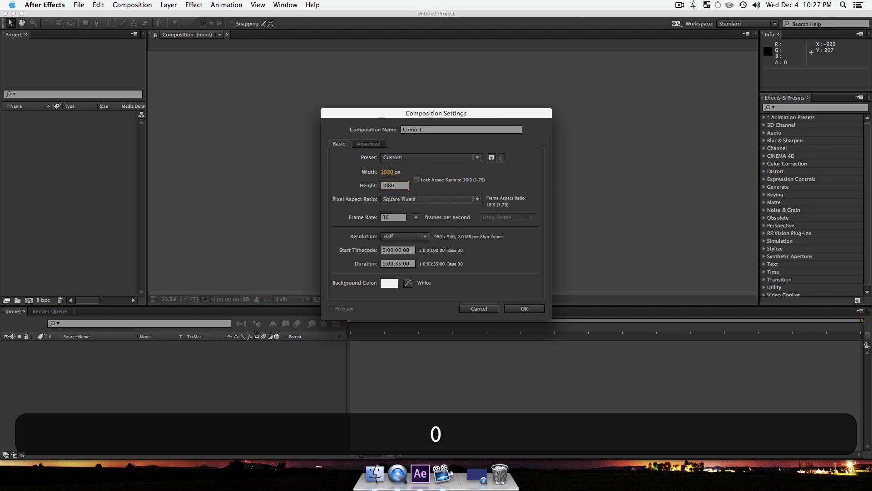
pyautogui.press('Tab')
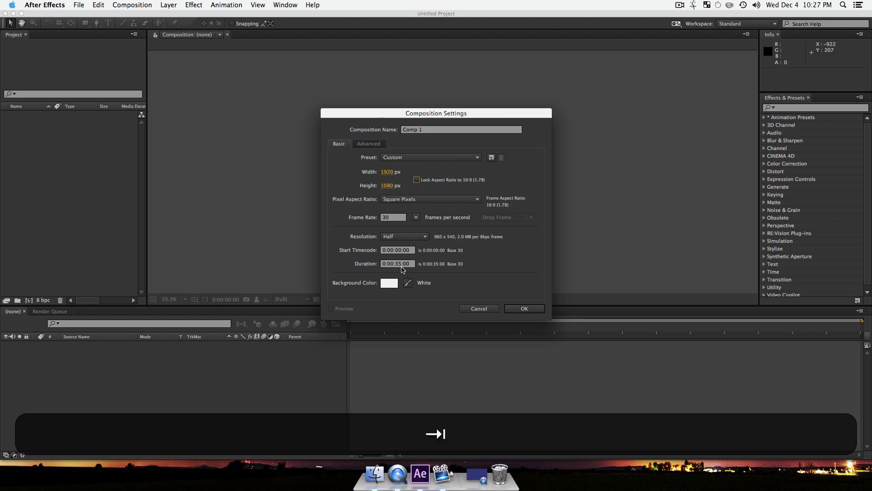
# Set the composition duration to 10 seconds and create Comp 1.
pyautogui.click(400, 264)
pyautogui.press('BackSpace')
pyautogui.press('BackSpace')
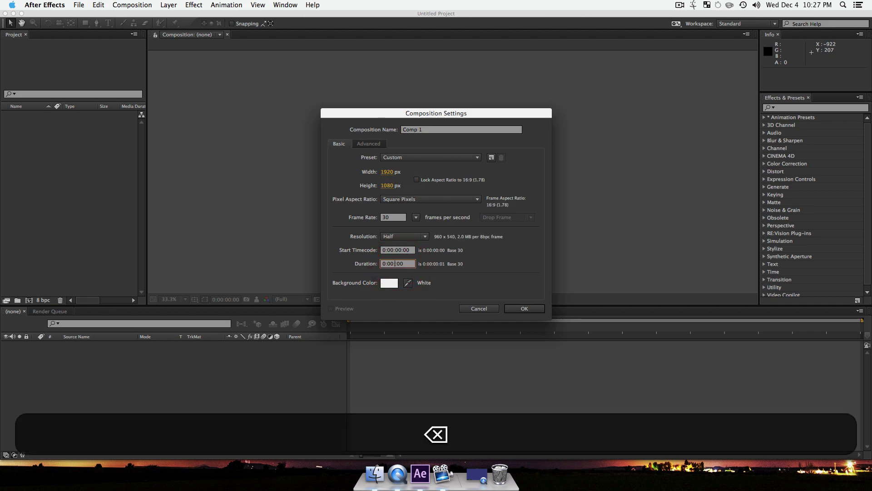
pyautogui.write('10:')
pyautogui.press('Return')
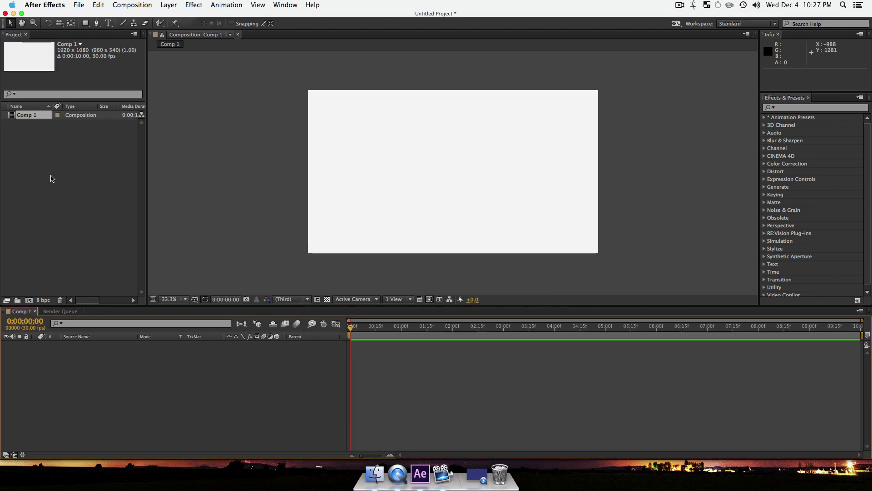
# Rename Comp 1 in the Project panel to 'Root Animation'.
pyautogui.click(51, 178)
pyautogui.click(26, 116)
pyautogui.press('Return')
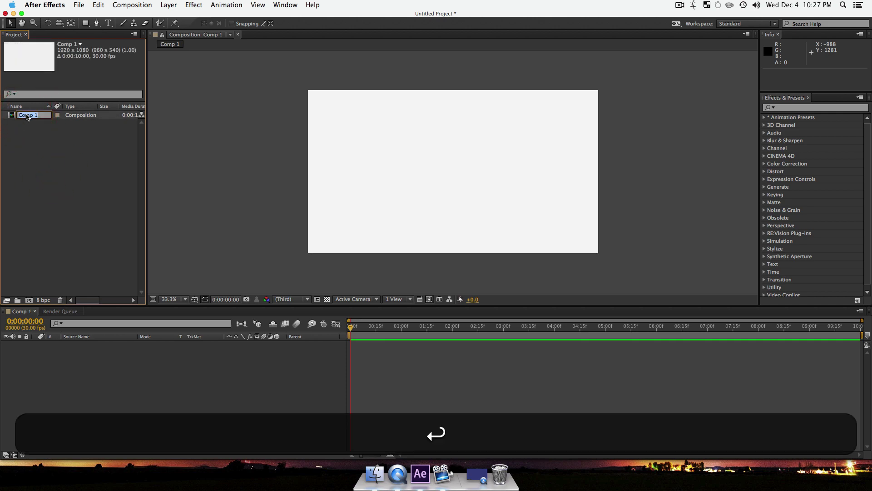
pyautogui.press('shift')
pyautogui.write('Root Animation')
pyautogui.press('Return')
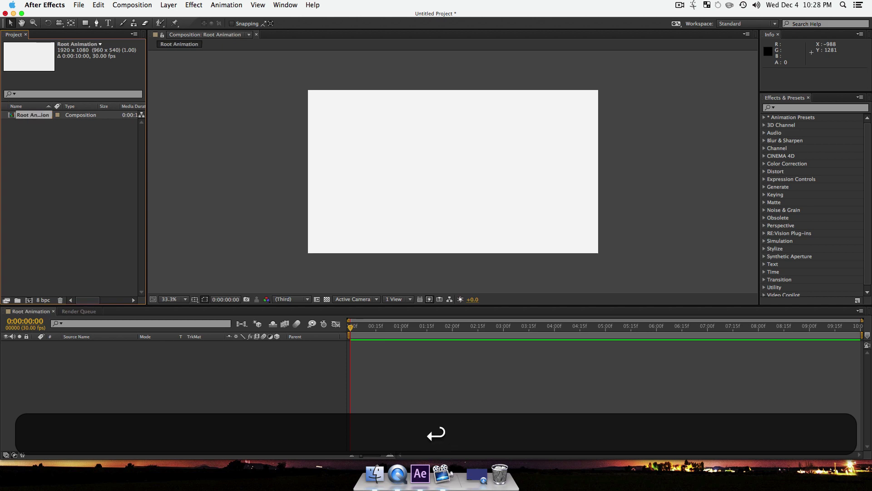
pyautogui.click(49, 167)
pyautogui.click(168, 386)
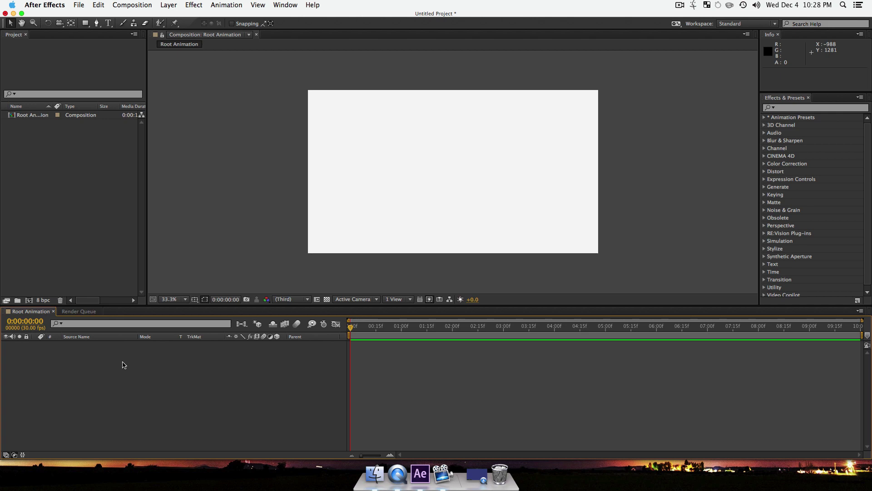
# Create a new composition with width 1920/2, giving a 960×1080 Comp 1.
pyautogui.click(99, 354)
pyautogui.click(42, 166)
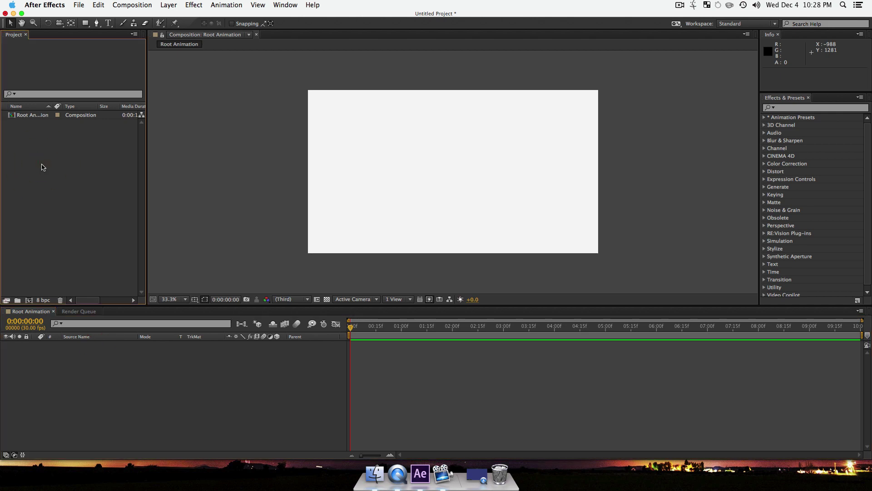
pyautogui.press('super')
pyautogui.press('super+n')
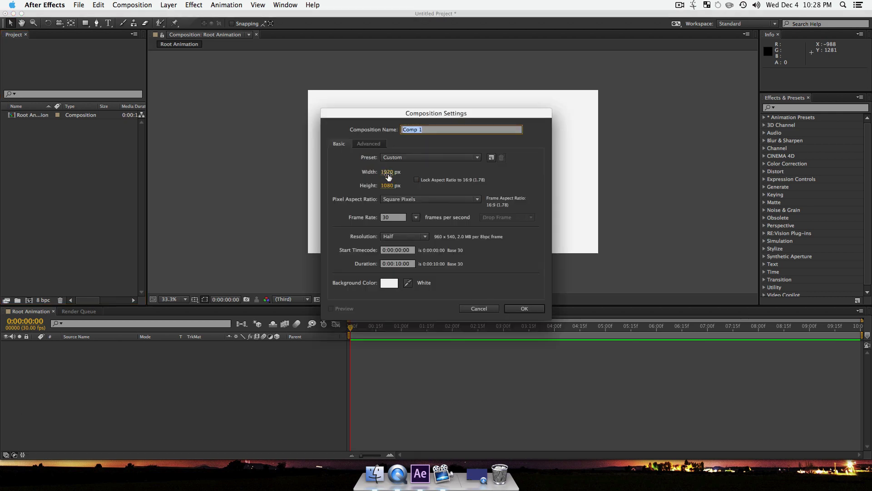
pyautogui.click(388, 176)
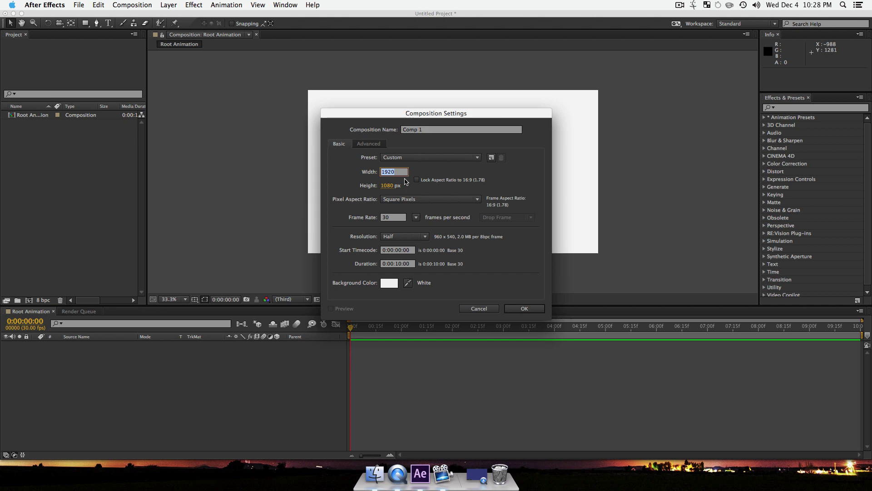
pyautogui.press('Right')
pyautogui.write('/2')
pyautogui.press('Return')
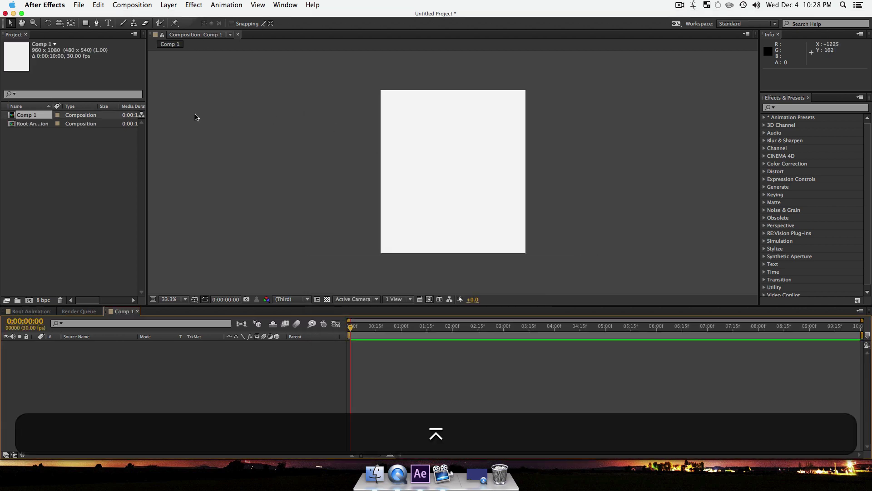
# Change Comp 1's height to 960 in Composition Settings, making it 960×960.
pyautogui.click(95, 383)
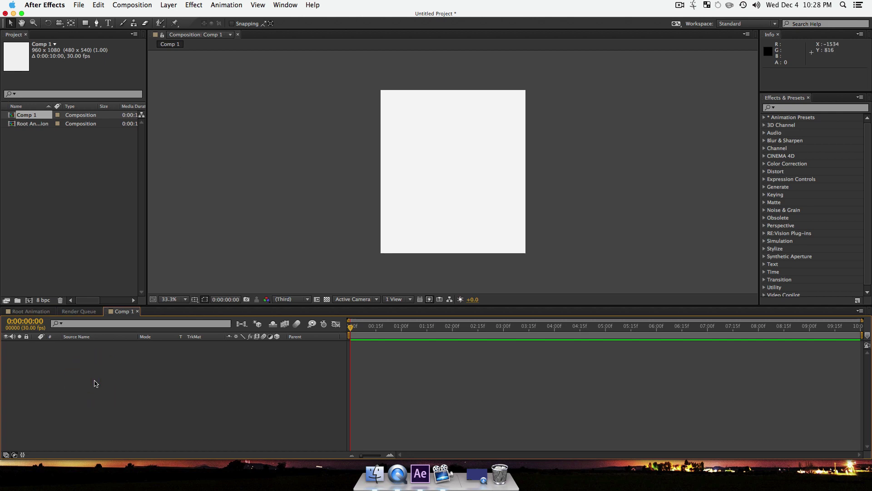
pyautogui.press('super')
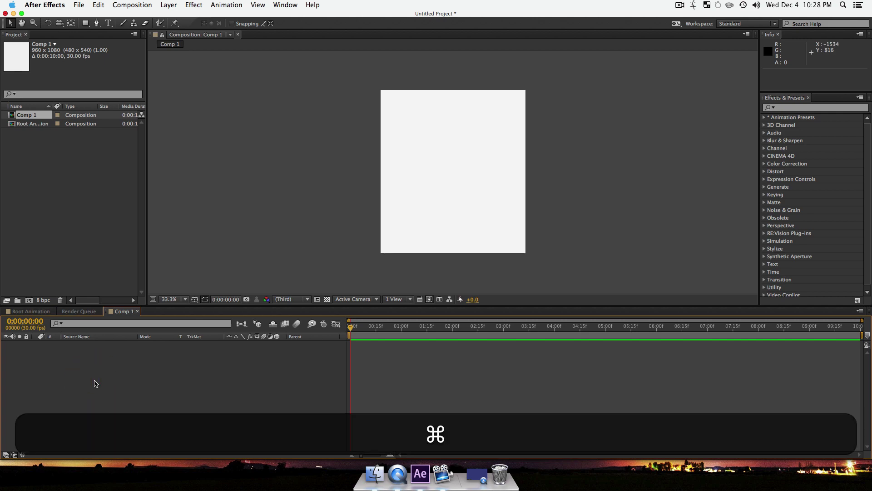
pyautogui.press('super+k')
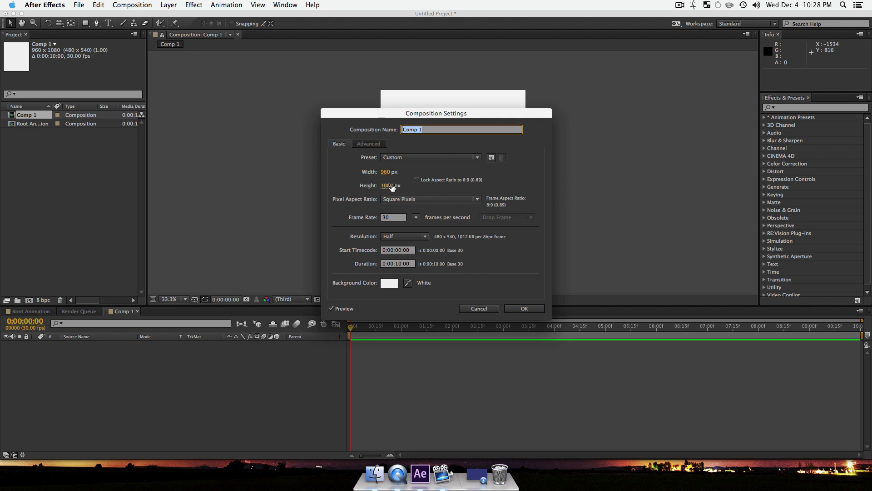
pyautogui.click(387, 186)
pyautogui.write('960')
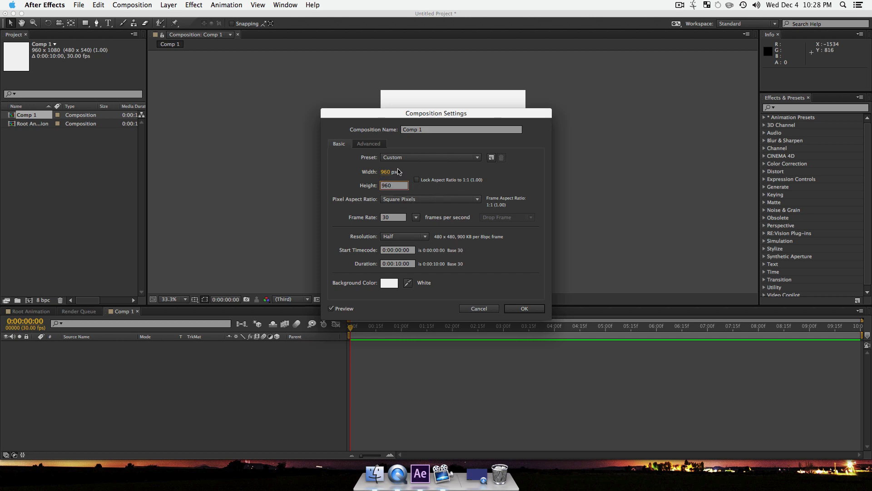
pyautogui.click(524, 309)
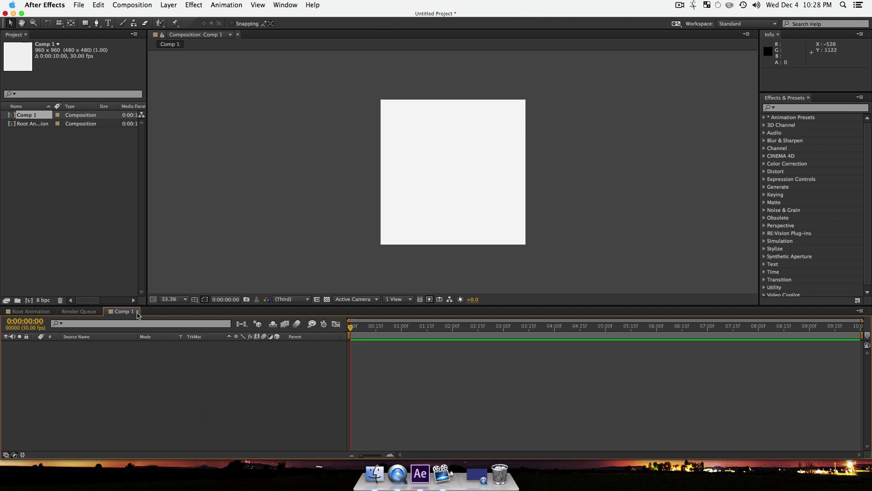
# Close the Comp 1 timeline and return to the Root Animation composition.
pyautogui.click(138, 314)
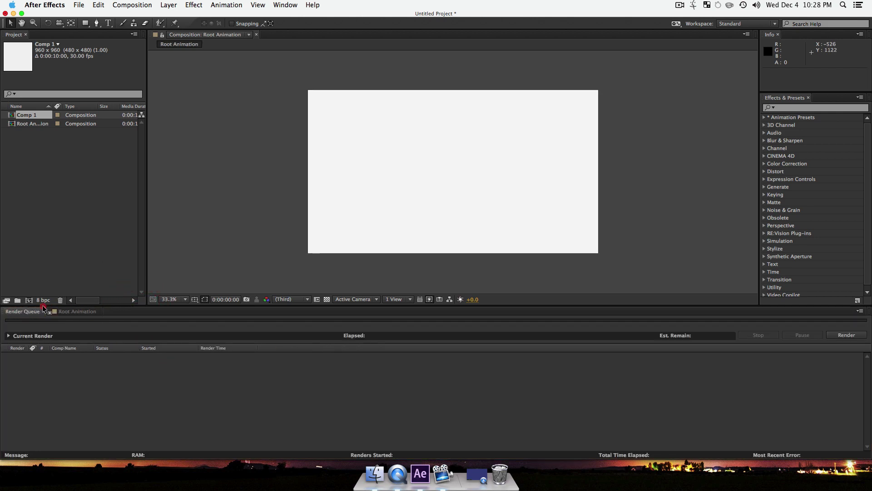
pyautogui.moveTo(37, 312); pyautogui.dragTo(75, 313)
pyautogui.click(75, 313)
pyautogui.click(64, 220)
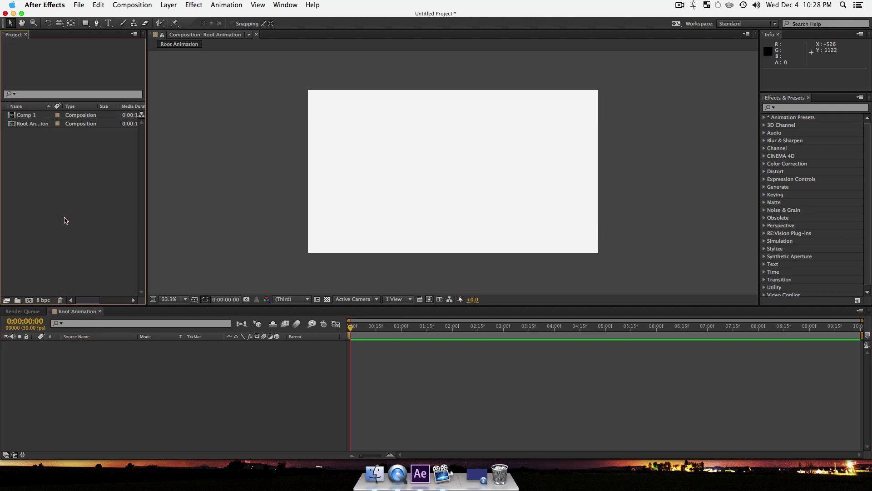
# Rename Comp 1 to '1/4' and add it as a layer in Root Animation.
pyautogui.click(32, 117)
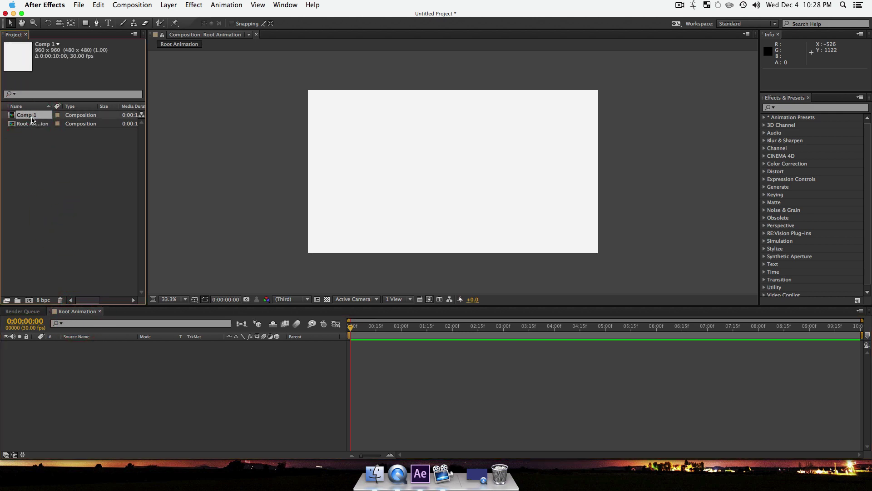
pyautogui.press('Return')
pyautogui.write('1/4')
pyautogui.press('Return')
pyautogui.moveTo(28, 117); pyautogui.dragTo(125, 366)
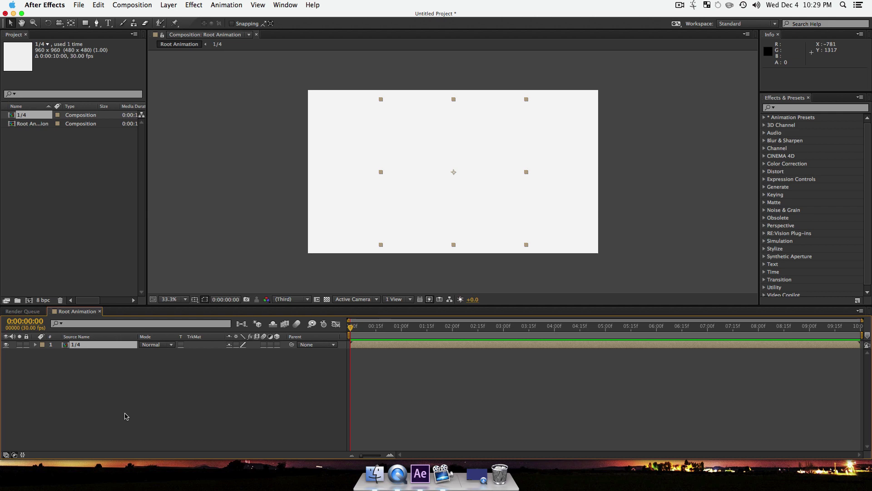
# Open the Move Anchor Point.jsx script panel, dock it, and widen the Composition viewer.
pyautogui.click(282, 5)
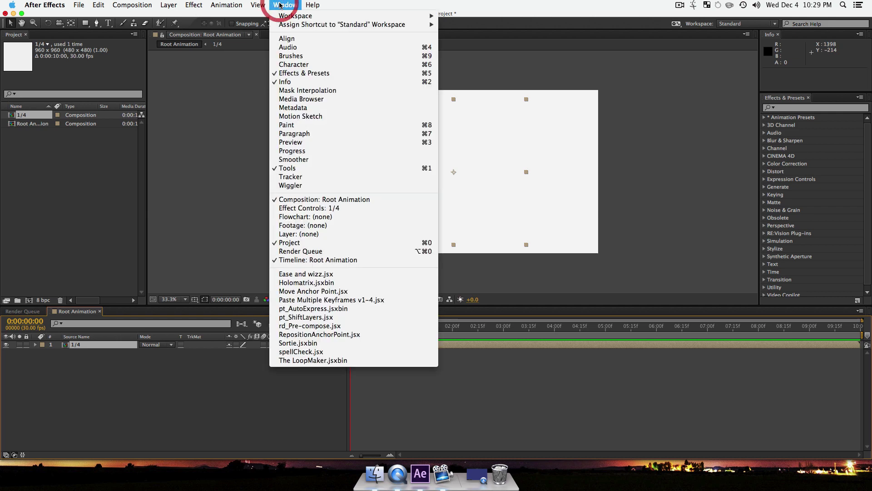
pyautogui.click(327, 291)
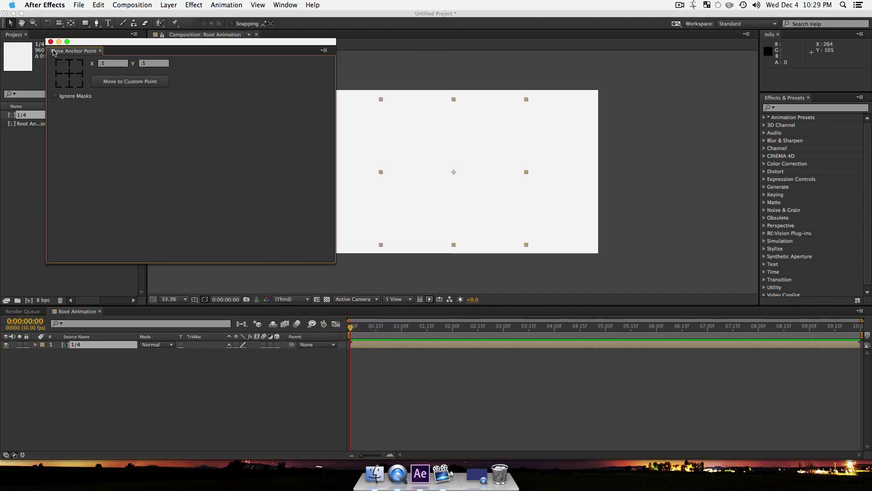
pyautogui.moveTo(50, 53); pyautogui.dragTo(741, 158)
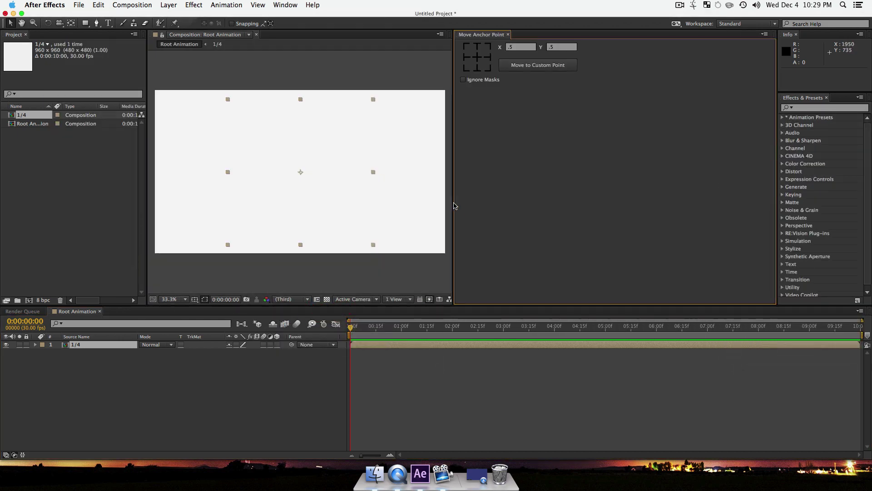
pyautogui.moveTo(453, 203); pyautogui.dragTo(643, 204)
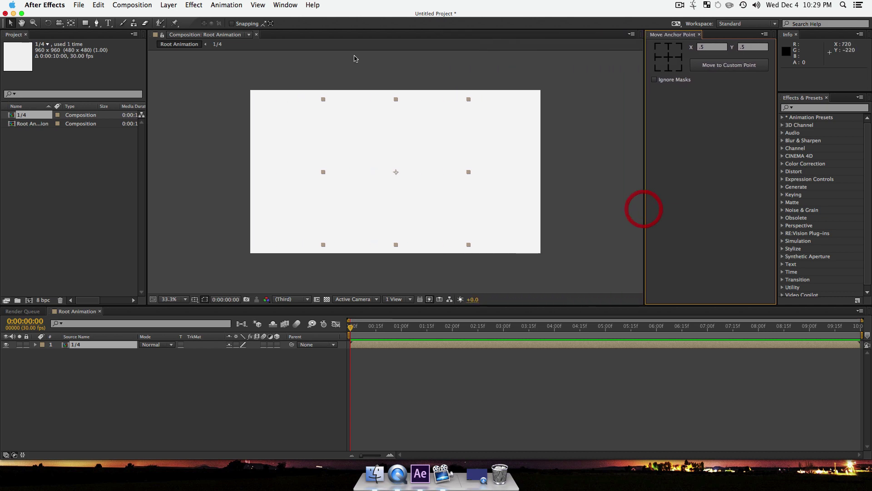
# Add the Align panel, dock it below the anchor point panel, and make it taller.
pyautogui.click(287, 4)
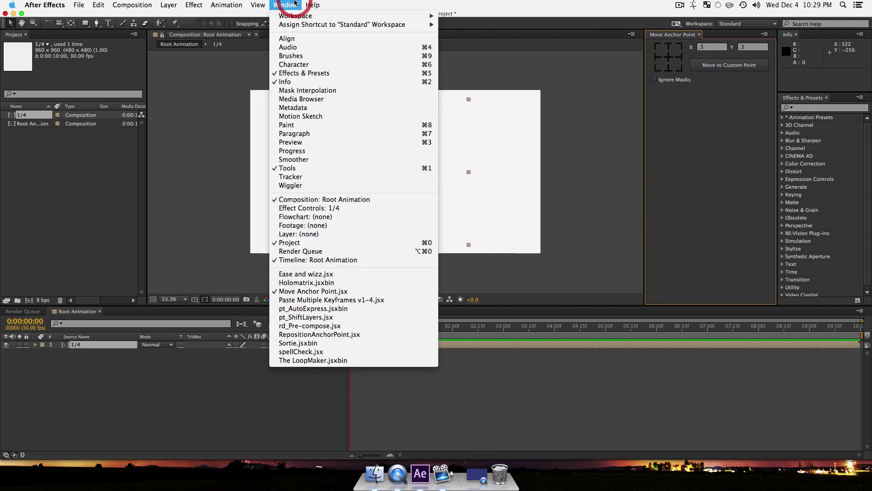
pyautogui.click(297, 40)
pyautogui.click(784, 313)
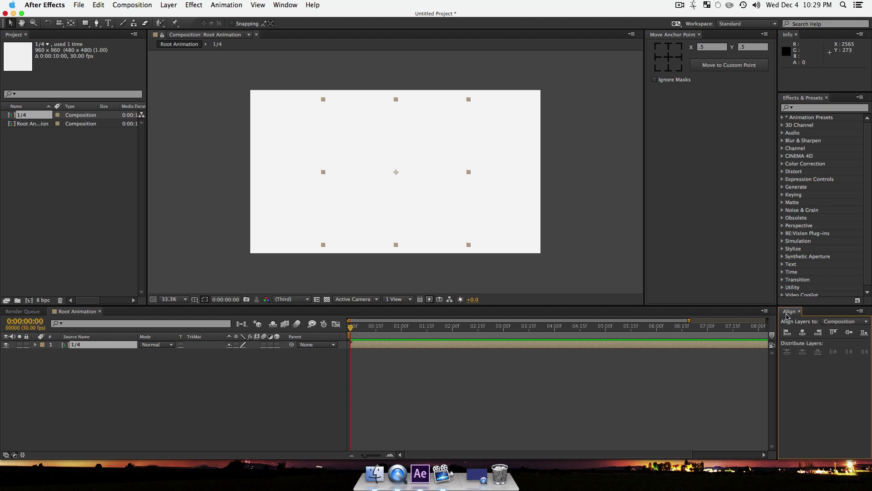
pyautogui.moveTo(784, 315); pyautogui.dragTo(733, 291)
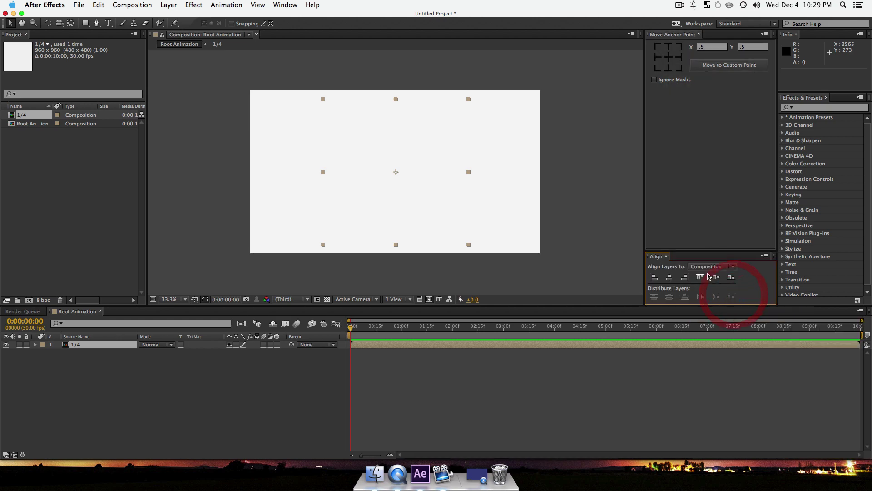
pyautogui.moveTo(704, 253); pyautogui.dragTo(705, 93)
pyautogui.click(228, 370)
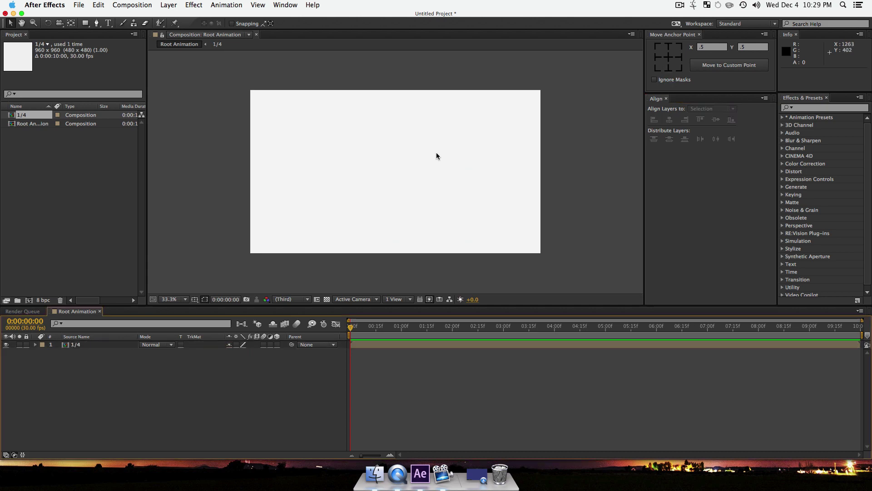
# Create a light blue 6B77E2 solid named BG with Cmd+Y.
pyautogui.rightClick(117, 392)
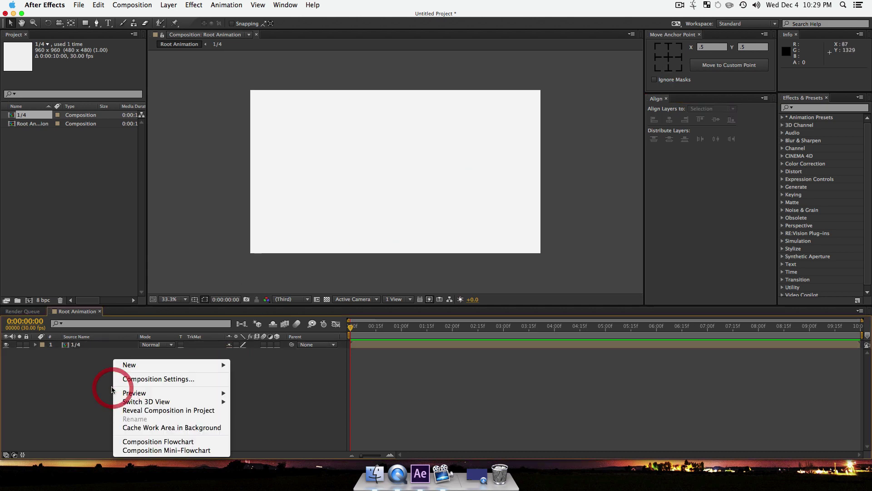
pyautogui.click(80, 383)
pyautogui.press('super+y')
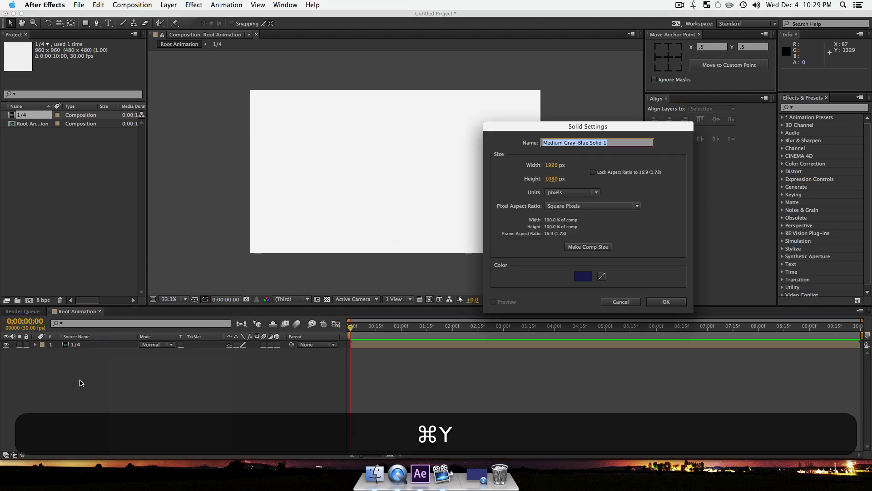
pyautogui.click(582, 276)
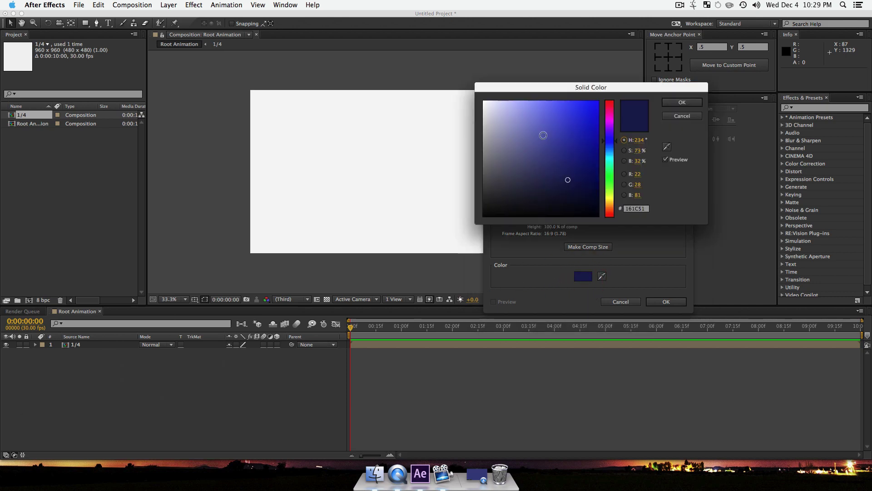
pyautogui.click(546, 112)
pyautogui.click(683, 103)
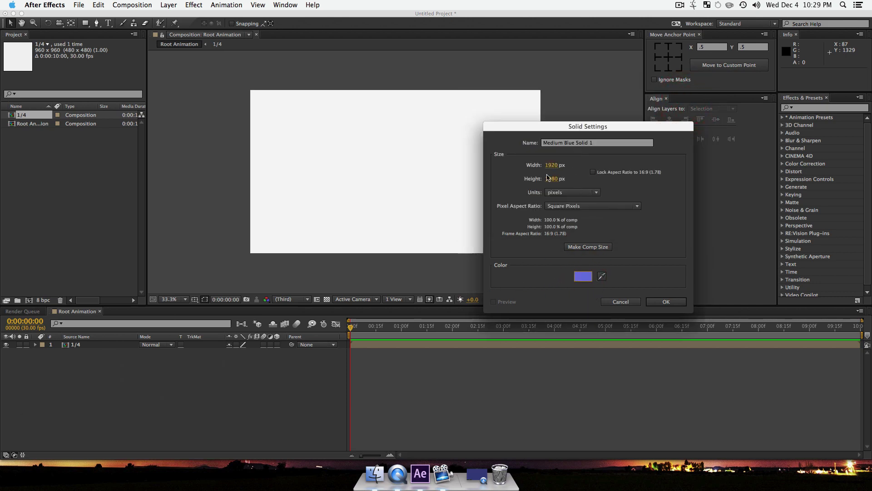
pyautogui.moveTo(597, 141); pyautogui.dragTo(537, 127)
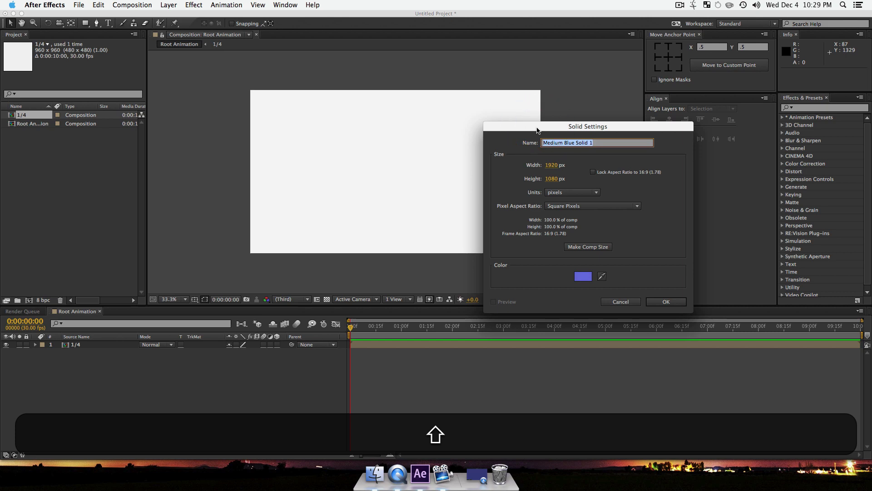
pyautogui.write('BG')
pyautogui.hotkey('shift', 'Return')
# Move the BG layer beneath the 1/4 layer and select 1/4.
pyautogui.click(136, 381)
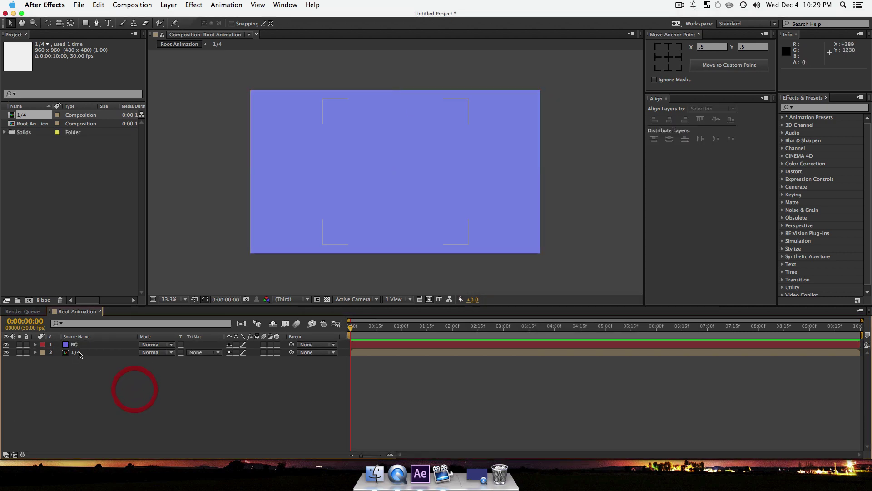
pyautogui.moveTo(80, 347); pyautogui.dragTo(81, 359)
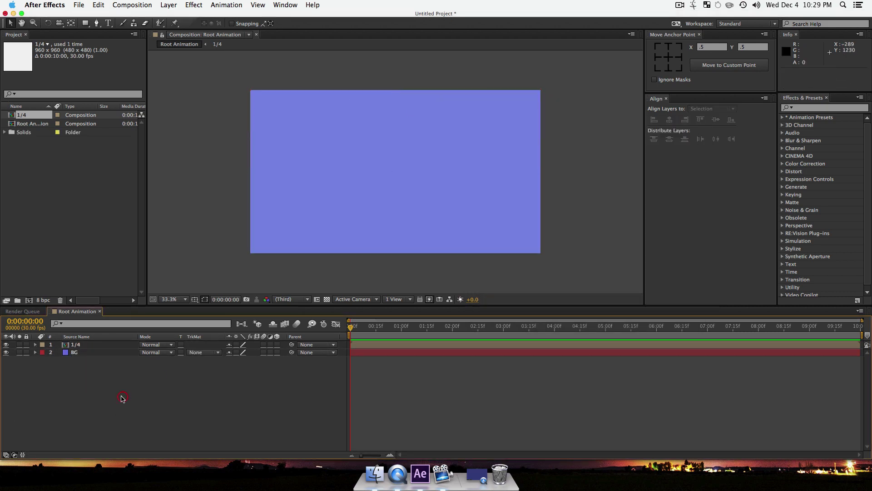
pyautogui.click(88, 345)
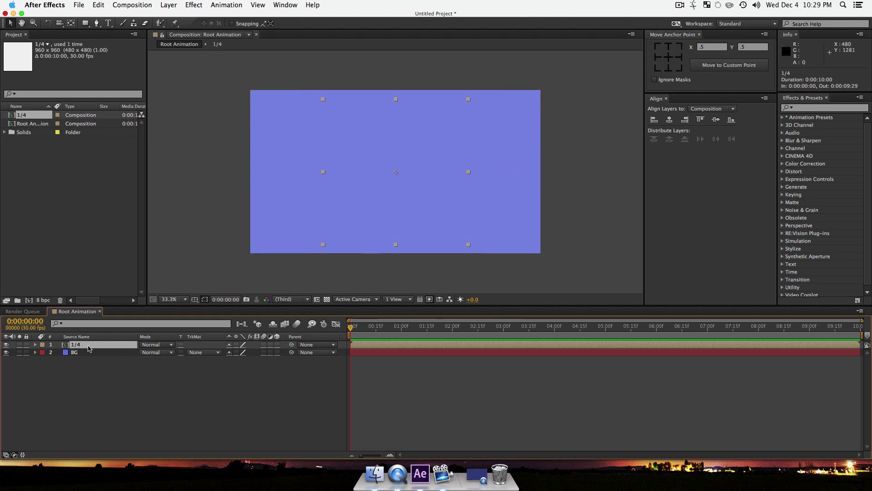
# Move the 1/4 layer's anchor point to its bottom-left corner and show its Position.
pyautogui.click(658, 68)
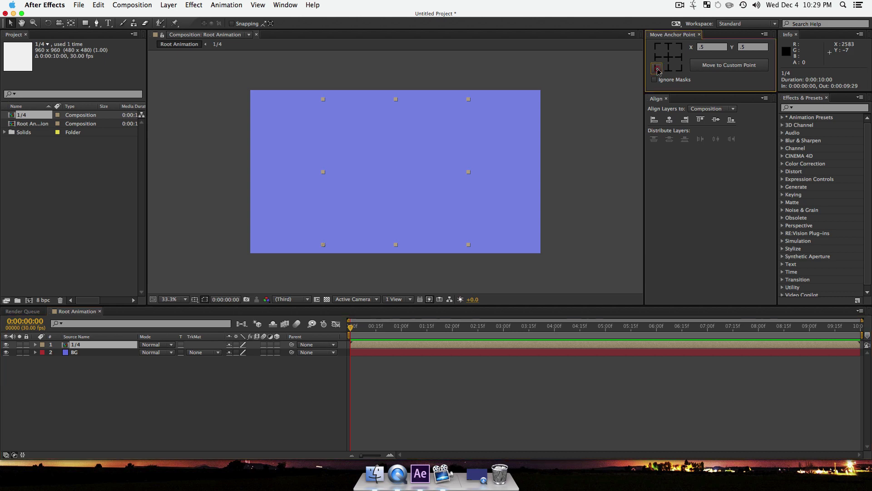
pyautogui.click(668, 120)
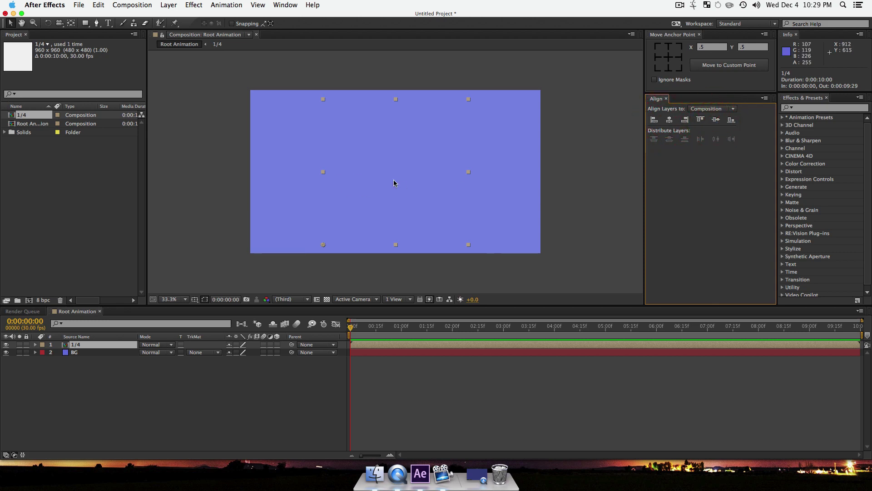
pyautogui.click(77, 375)
pyautogui.click(77, 346)
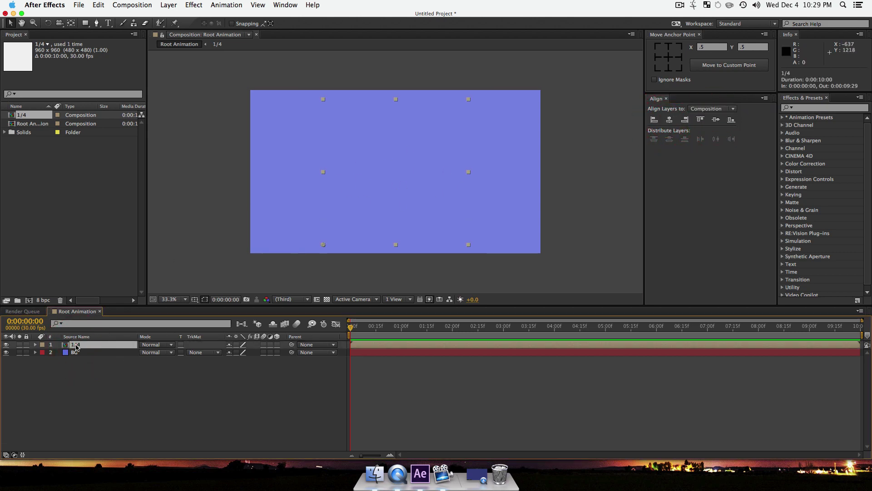
pyautogui.press('p')
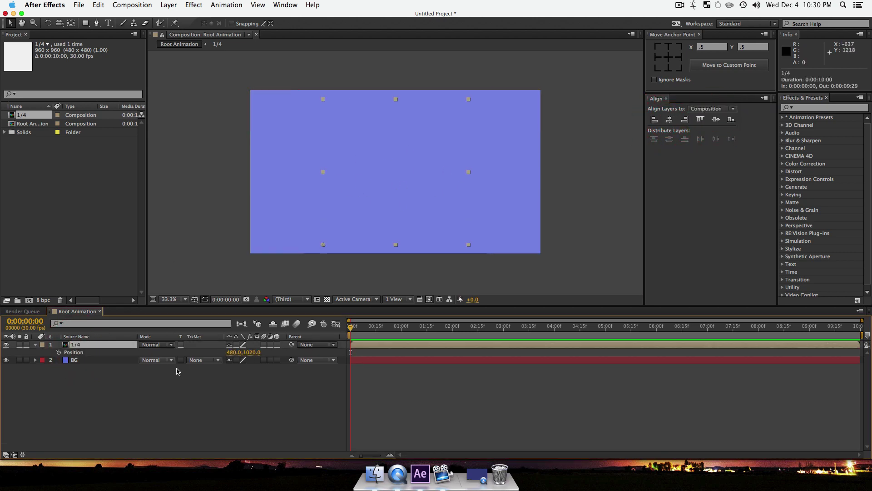
# Try Position 540, 960 and then X 0 on the 1/4 layer.
pyautogui.click(234, 352)
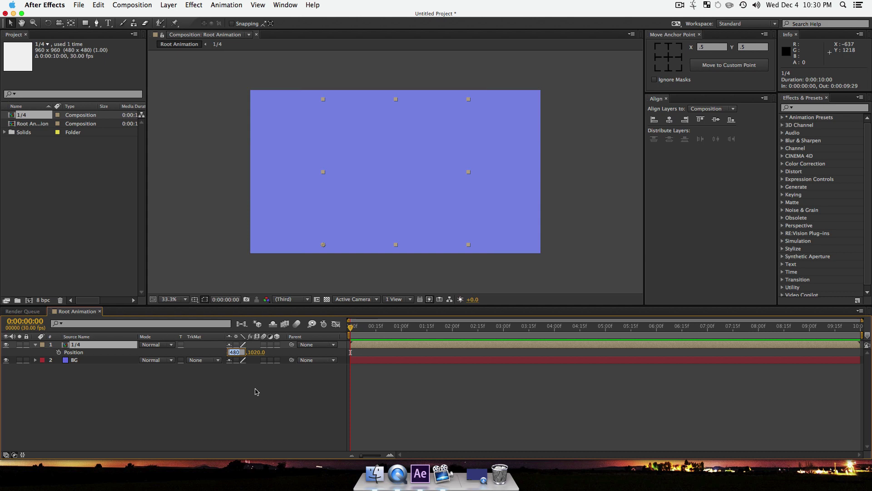
pyautogui.write('540')
pyautogui.press('Tab')
pyautogui.write('960')
pyautogui.press('Return')
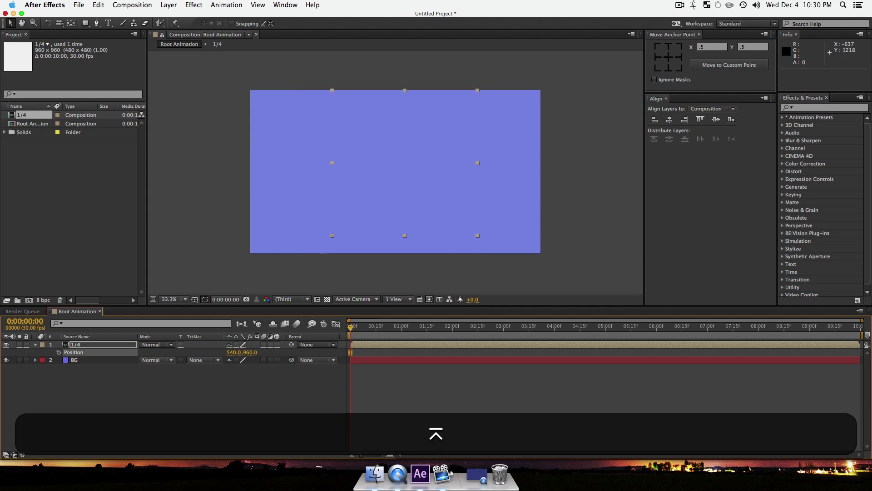
pyautogui.click(231, 354)
pyautogui.write('0')
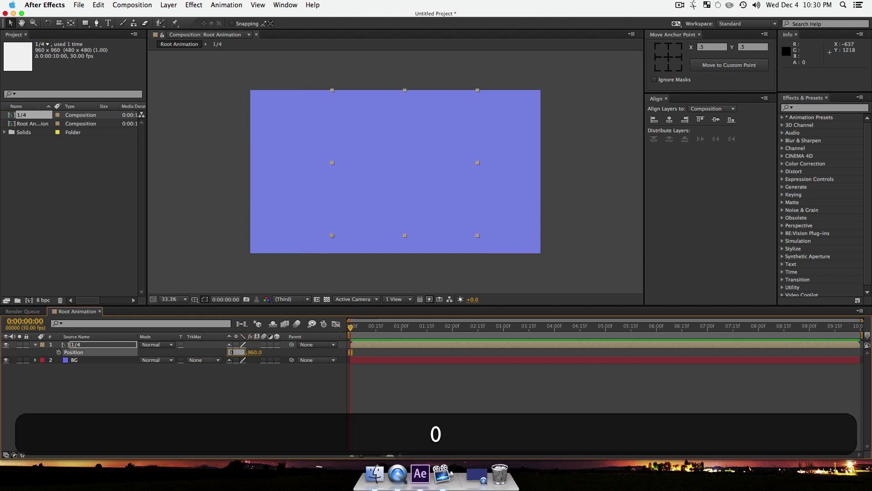
pyautogui.press('Return')
pyautogui.click(218, 405)
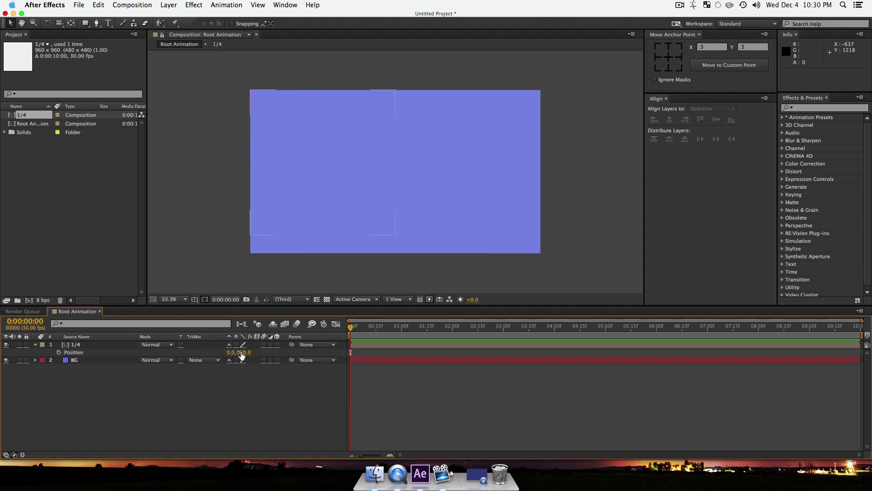
pyautogui.moveTo(241, 353); pyautogui.dragTo(62, 370)
# Set the 1/4 layer's Position to 960, 540.
pyautogui.click(230, 352)
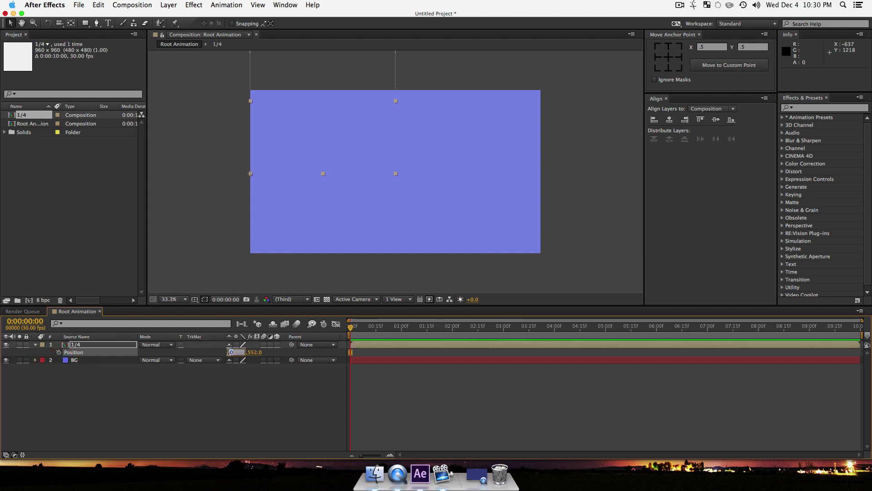
pyautogui.write('960')
pyautogui.press('Tab')
pyautogui.write('540')
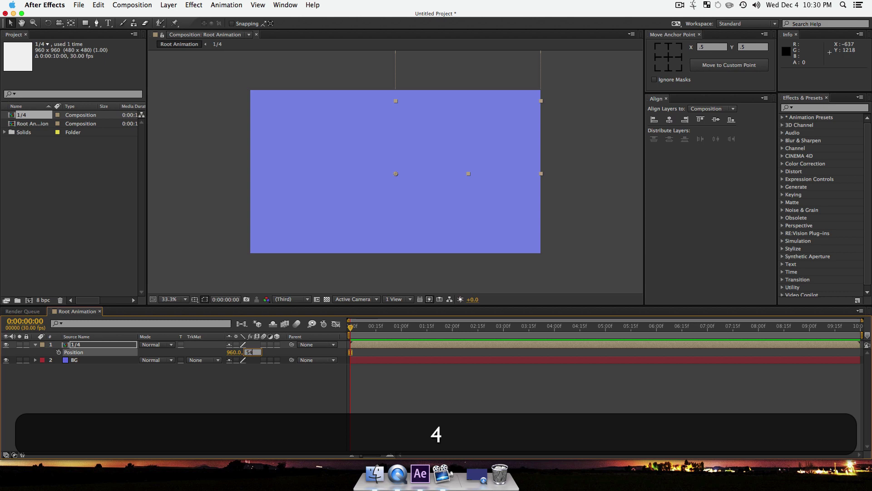
pyautogui.press('Return')
pyautogui.click(296, 441)
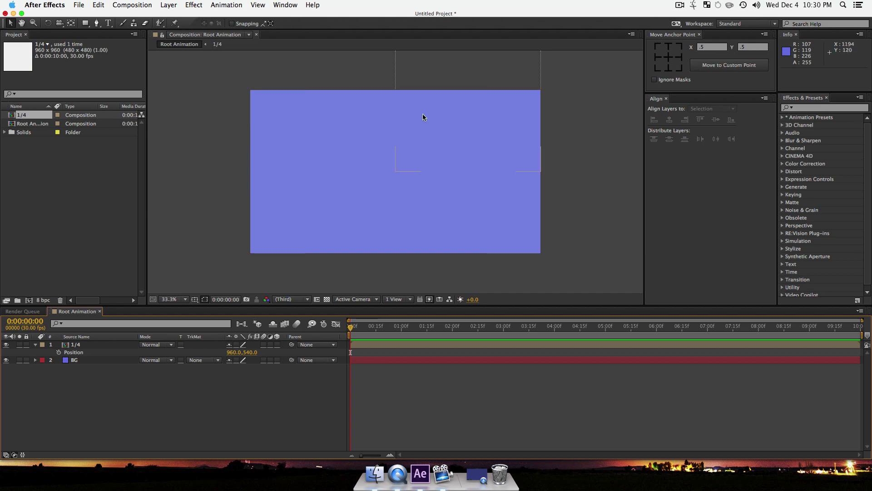
pyautogui.click(108, 399)
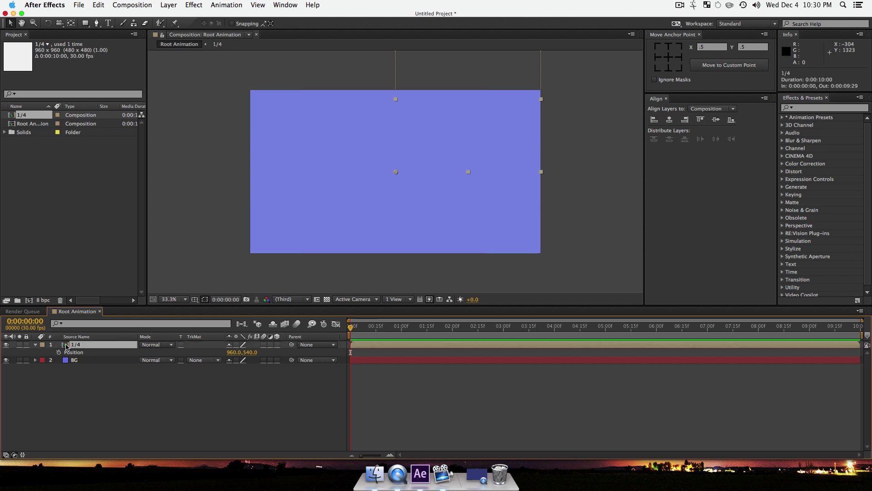
# Open the 1/4 precomp and add a cyan rectangle shape layer filling the whole comp.
pyautogui.doubleClick(66, 346)
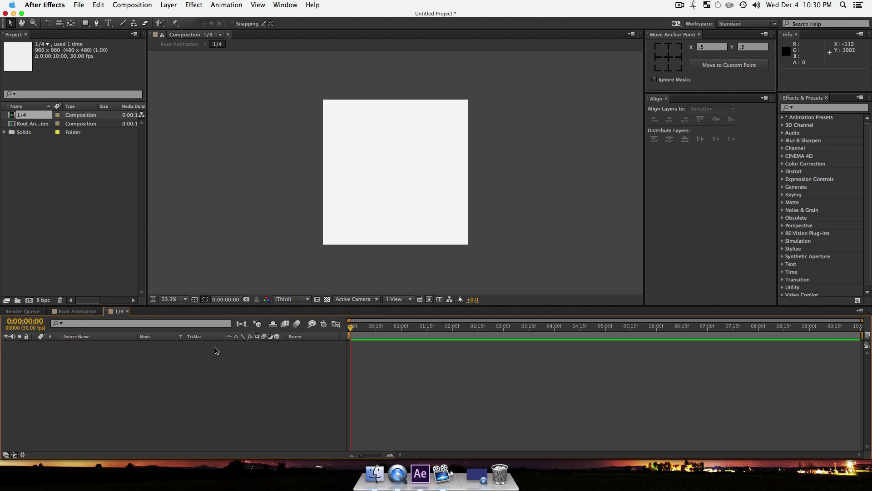
pyautogui.click(119, 375)
pyautogui.doubleClick(84, 24)
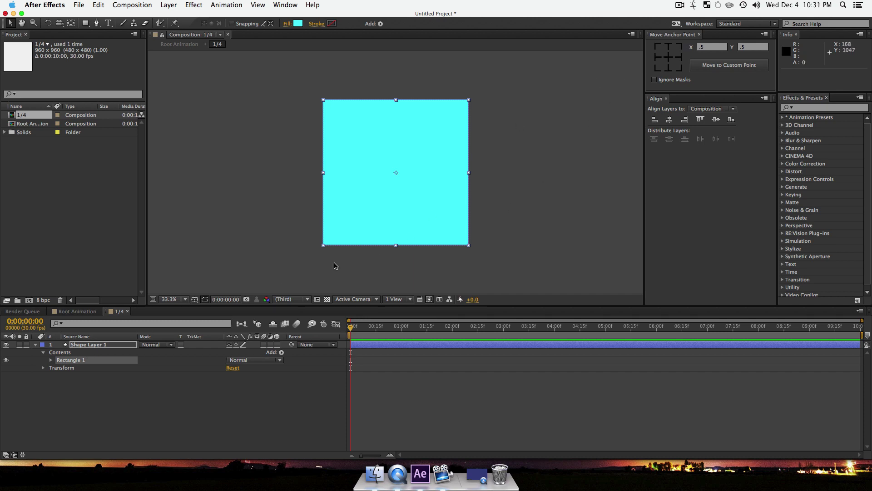
# Scale Shape Layer 1 down to 30.0, 30.0%.
pyautogui.click(115, 346)
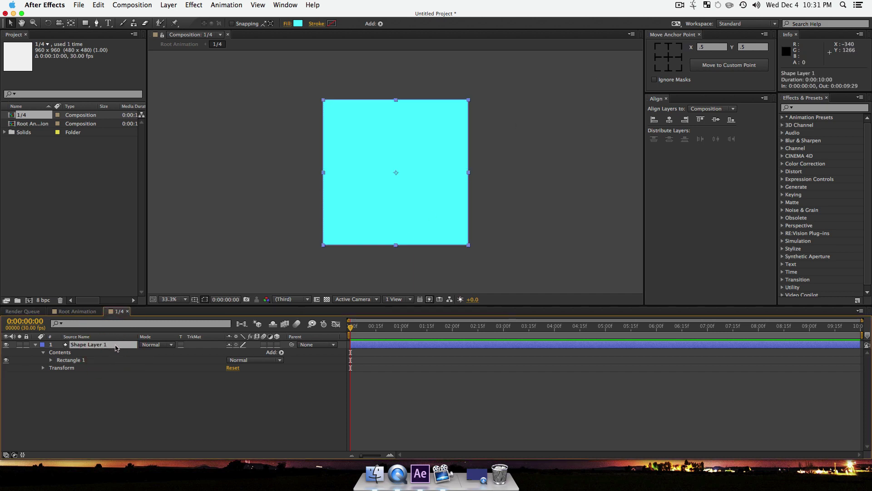
pyautogui.press('s')
pyautogui.moveTo(240, 353); pyautogui.dragTo(216, 365)
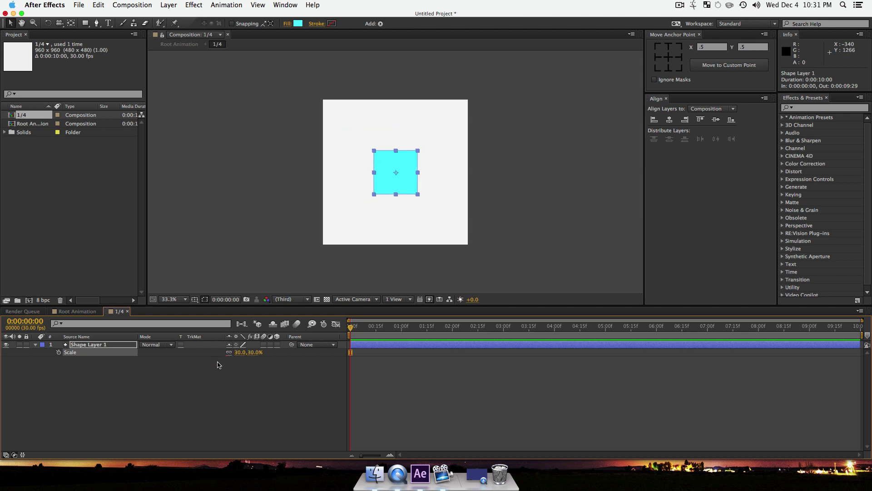
# Move the square's anchor point to its bottom-left corner.
pyautogui.click(116, 410)
pyautogui.click(87, 352)
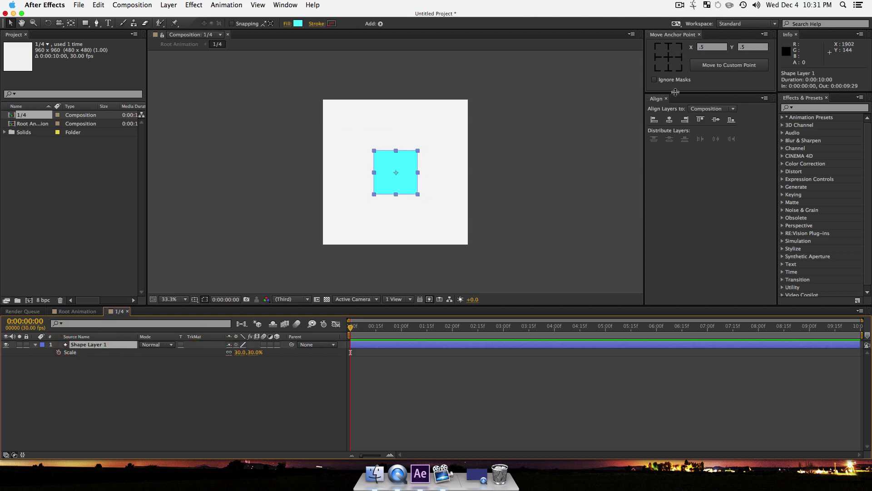
pyautogui.click(657, 68)
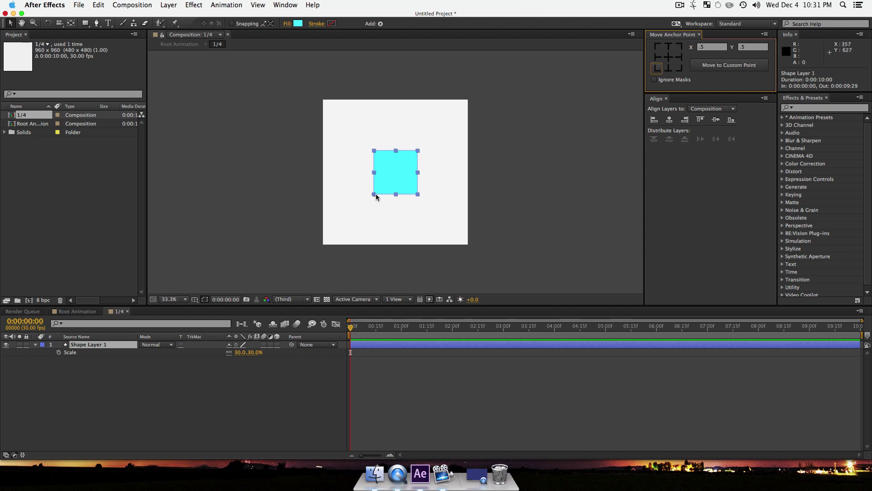
# Set Shape Layer 1's Position to 0, 960 to put the square in the bottom-left corner.
pyautogui.click(107, 344)
pyautogui.press('p')
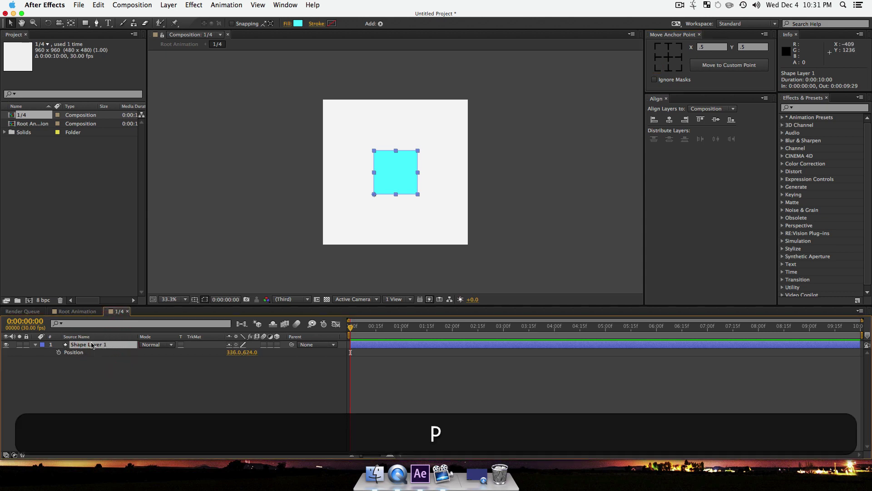
pyautogui.click(231, 353)
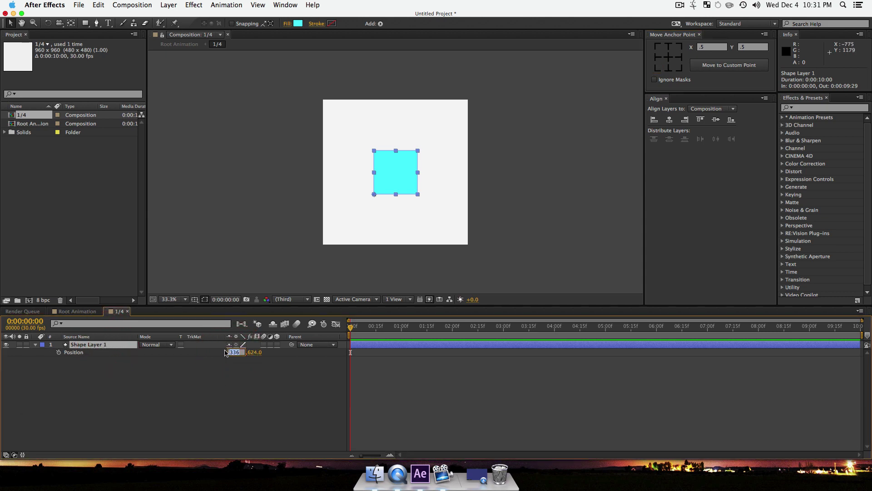
pyautogui.write('0')
pyautogui.press('Tab')
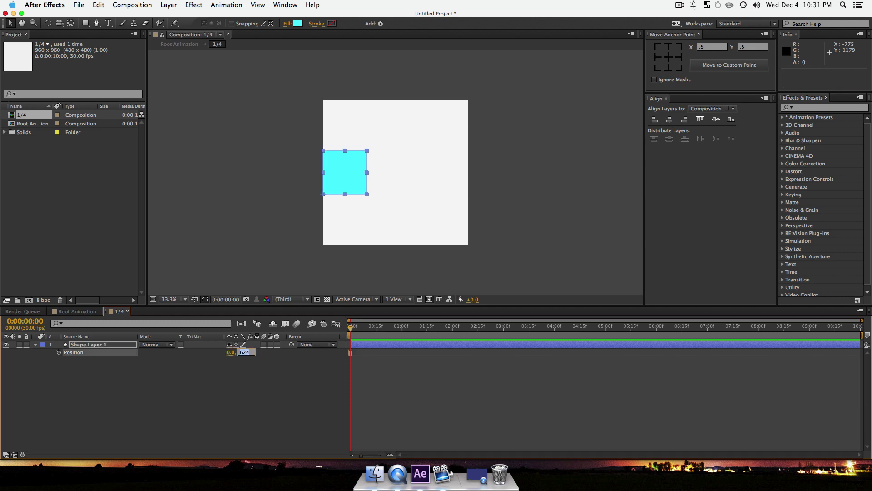
pyautogui.write('540')
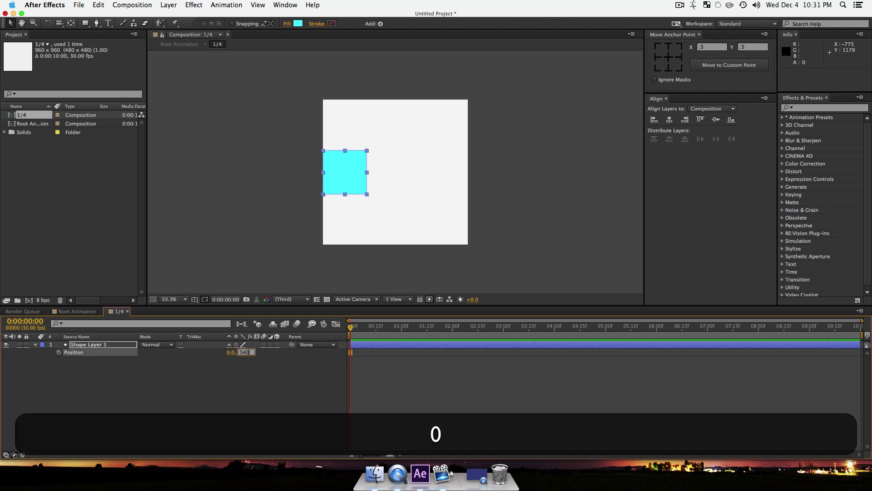
pyautogui.press('Return')
pyautogui.click(246, 352)
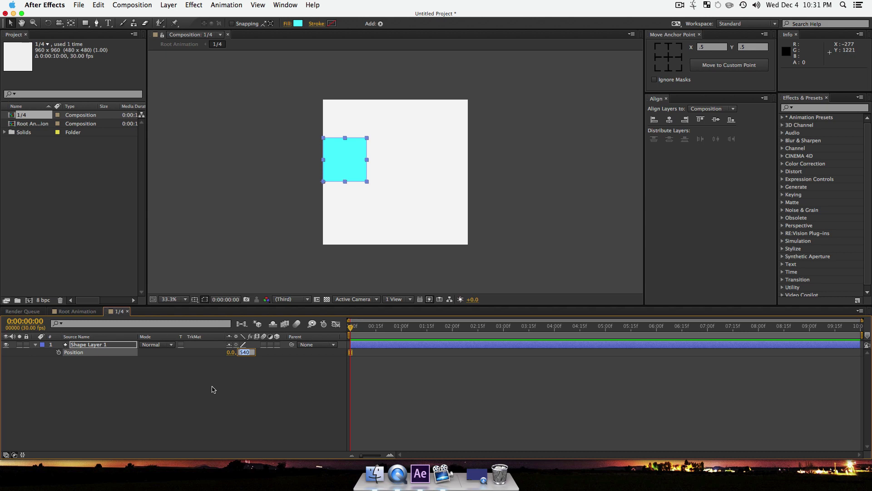
pyautogui.write('960')
pyautogui.press('Return')
pyautogui.click(253, 403)
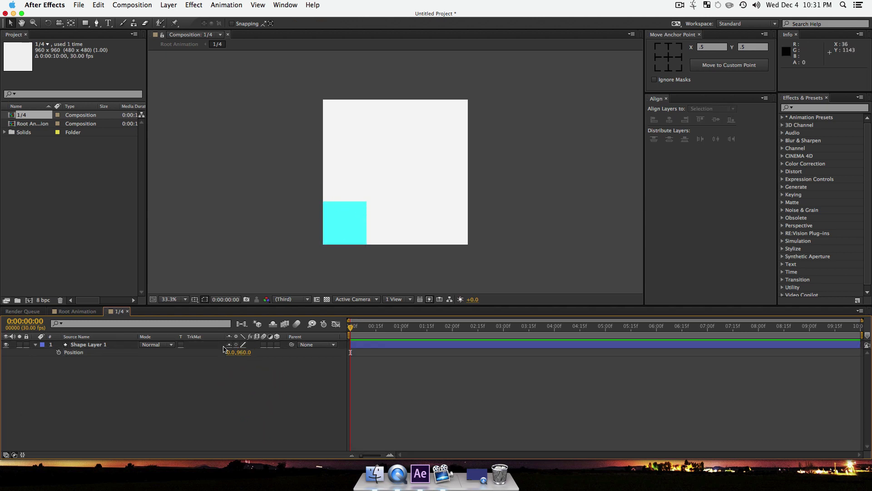
# Change the square's fill from cyan to the soft blue 7090F4.
pyautogui.click(98, 345)
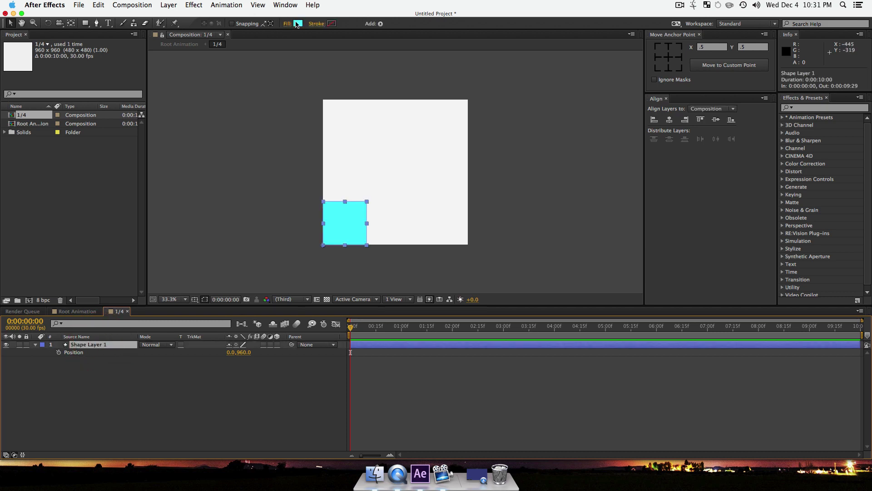
pyautogui.click(298, 23)
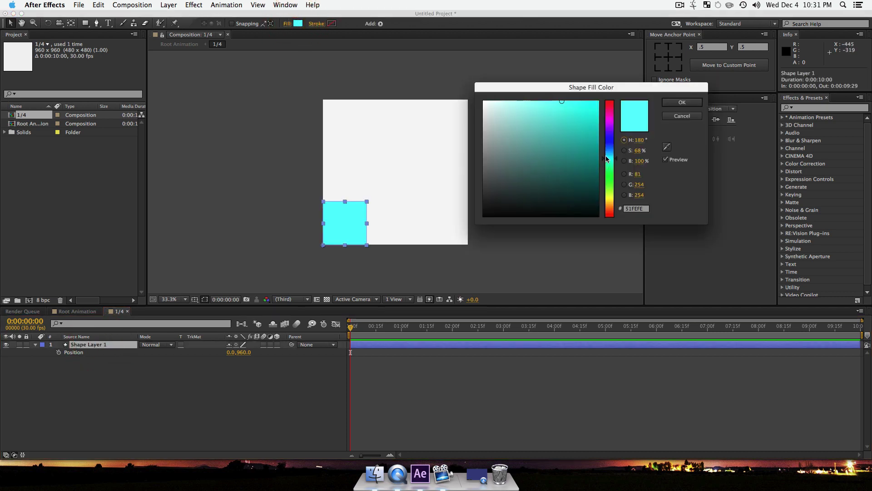
pyautogui.moveTo(607, 158); pyautogui.dragTo(610, 144)
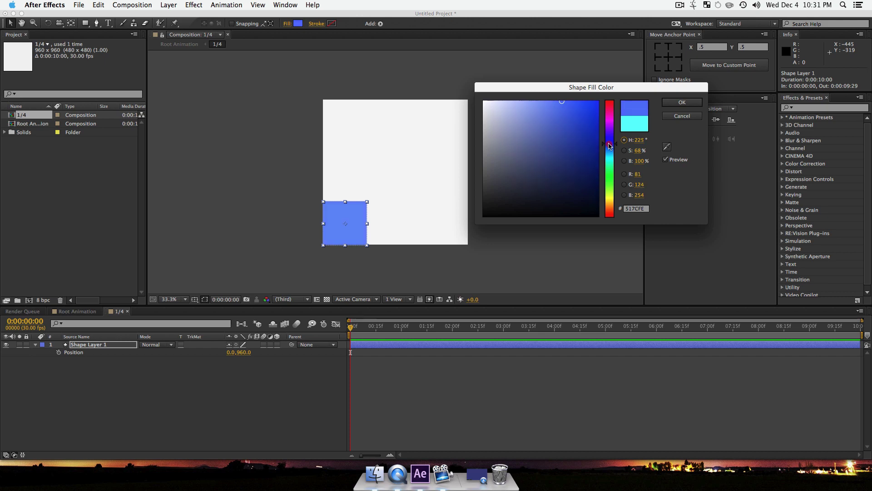
pyautogui.moveTo(552, 107); pyautogui.dragTo(545, 106)
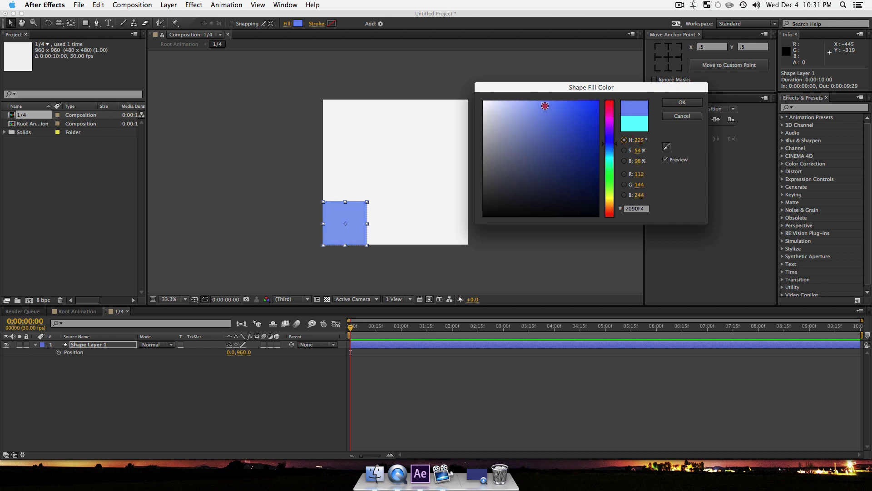
pyautogui.click(543, 104)
pyautogui.press('Return')
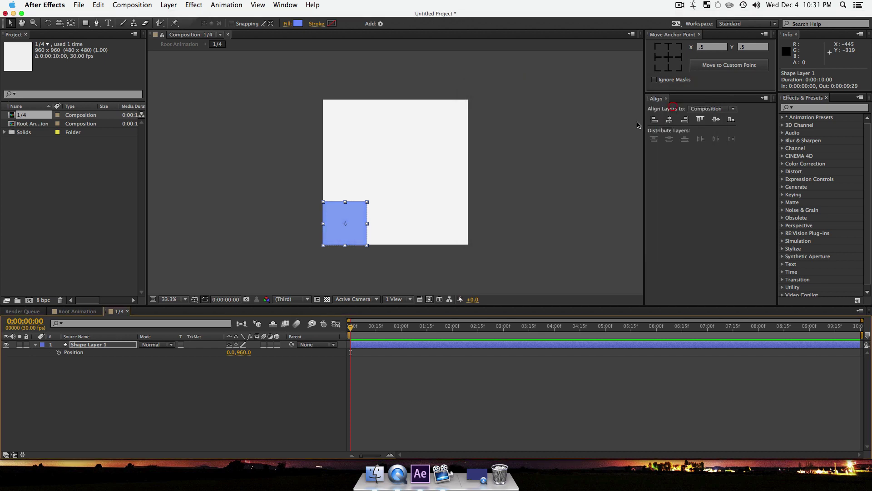
# Reselect Shape Layer 1 and start renaming it.
pyautogui.click(252, 400)
pyautogui.click(103, 345)
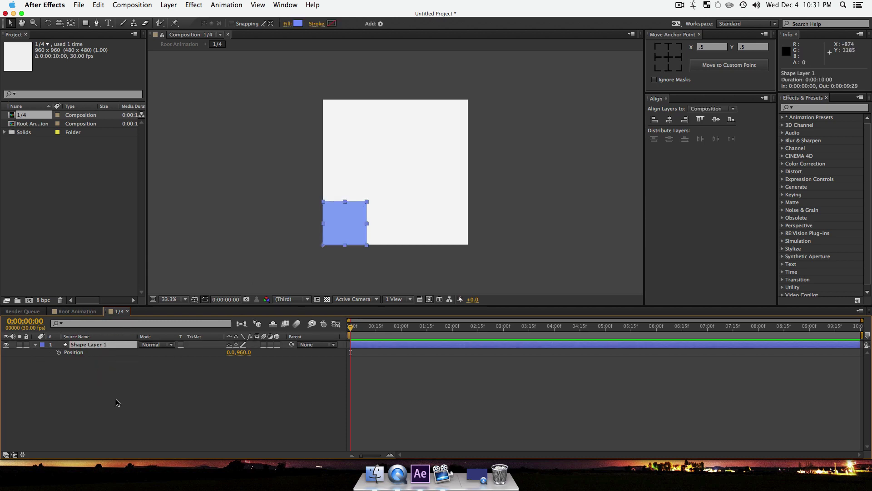
pyautogui.press('Return')
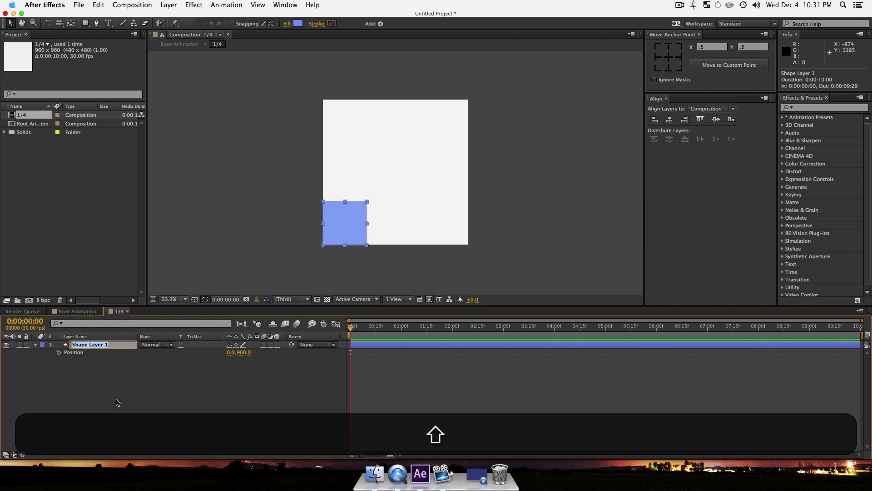
# Rename the shape layer to Square 1.
pyautogui.write('Square 1')
pyautogui.press('Return')
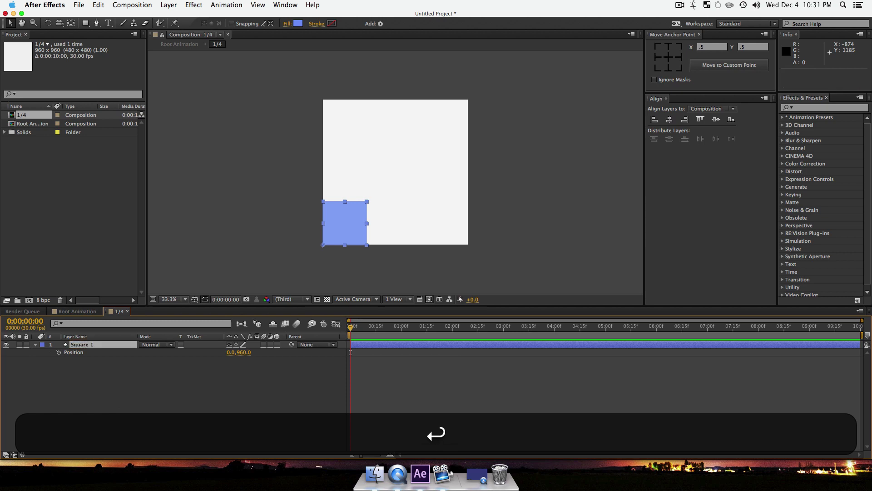
pyautogui.click(216, 413)
# Set Square 1's Rotation to -90° and move the time ahead ten frames to frame 10.
pyautogui.click(92, 345)
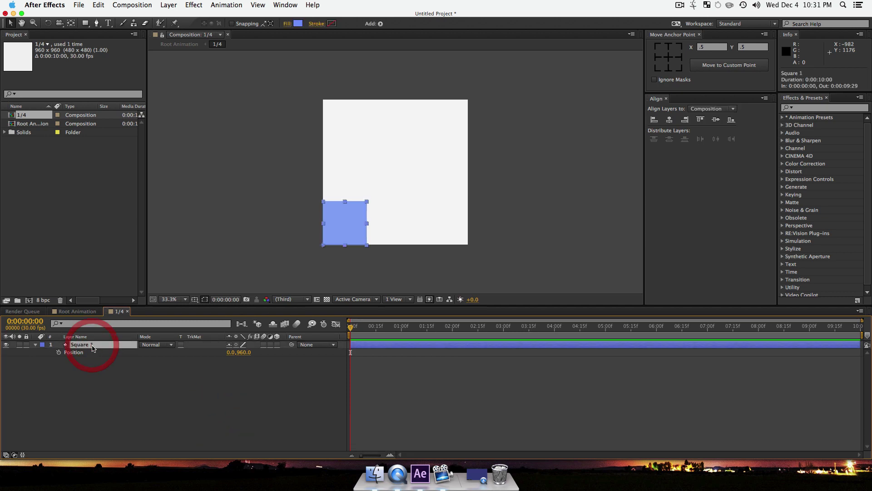
pyautogui.press('r')
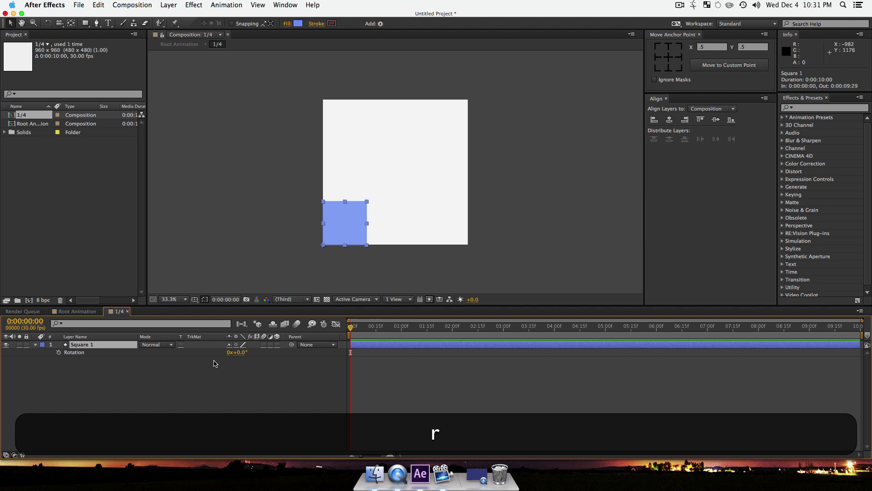
pyautogui.moveTo(240, 352); pyautogui.dragTo(190, 339)
pyautogui.click(239, 352)
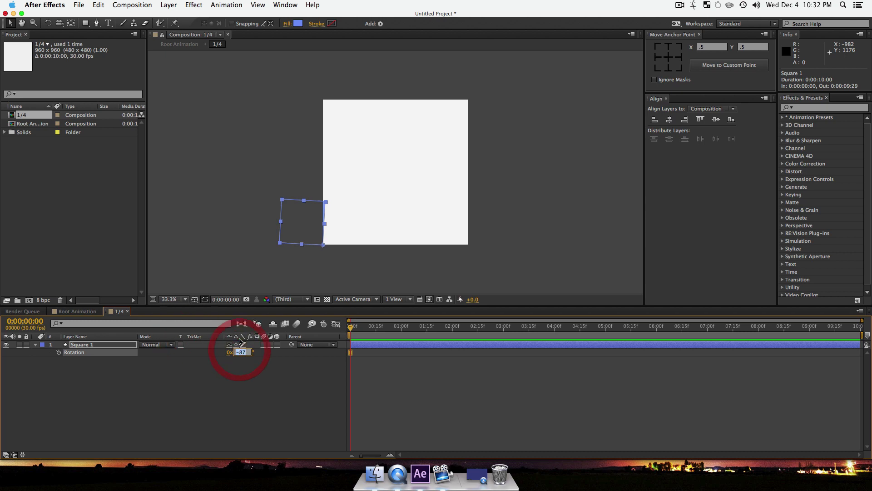
pyautogui.write('-90')
pyautogui.press('Return')
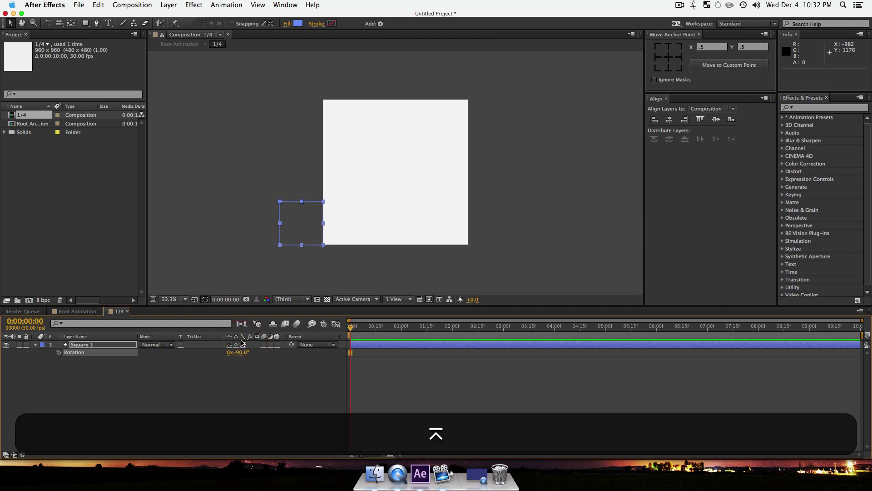
pyautogui.click(295, 394)
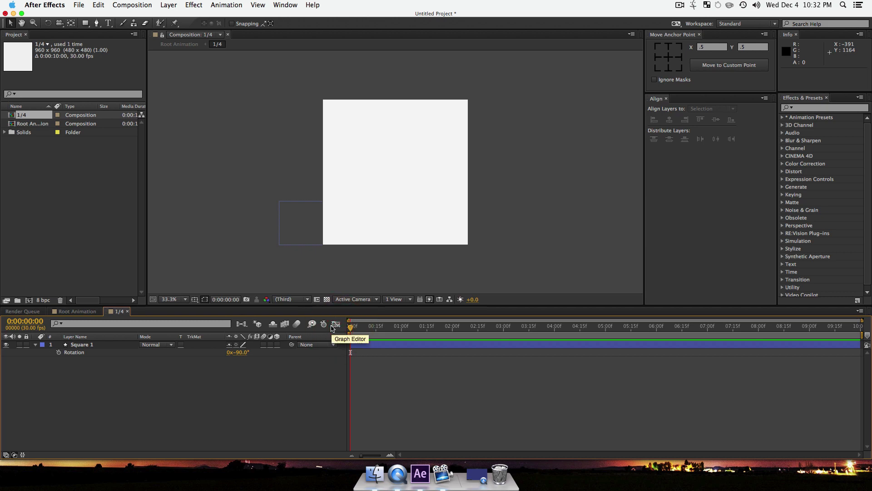
pyautogui.press('shift')
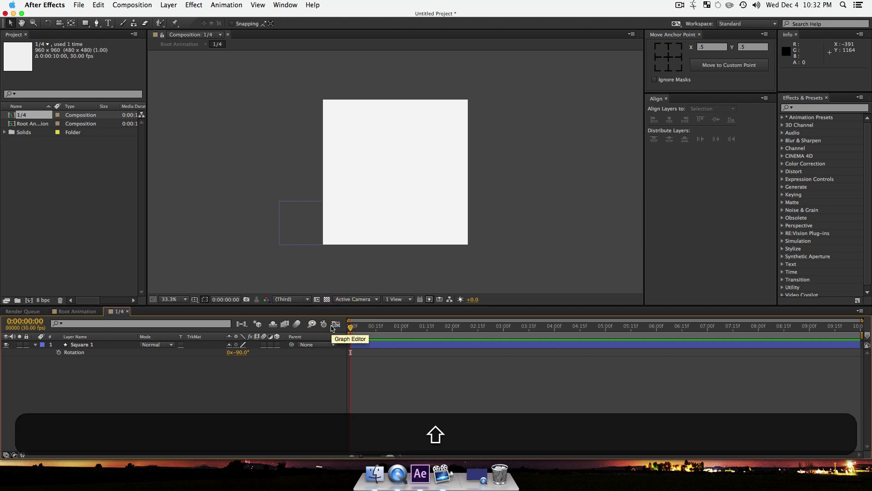
pyautogui.hotkey('shift', 'pagedown')
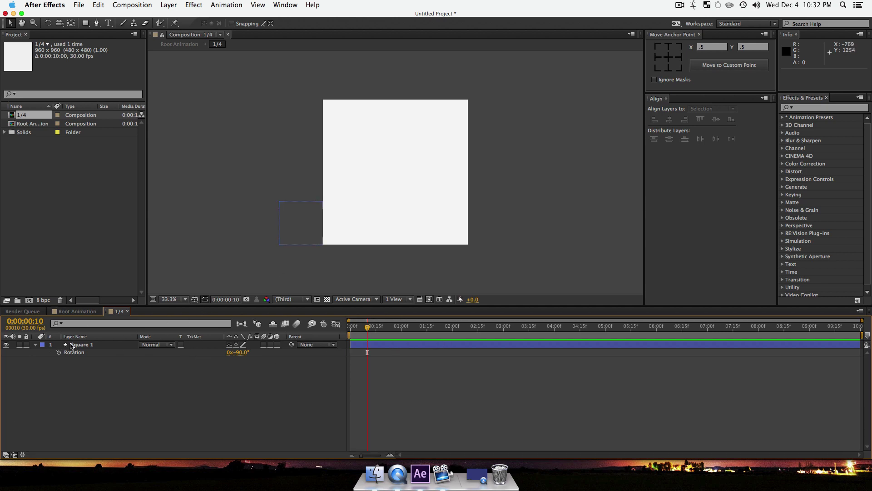
# Keyframe Square 1's Rotation at -90° on frame 10 and -45° on frame 20.
pyautogui.click(58, 352)
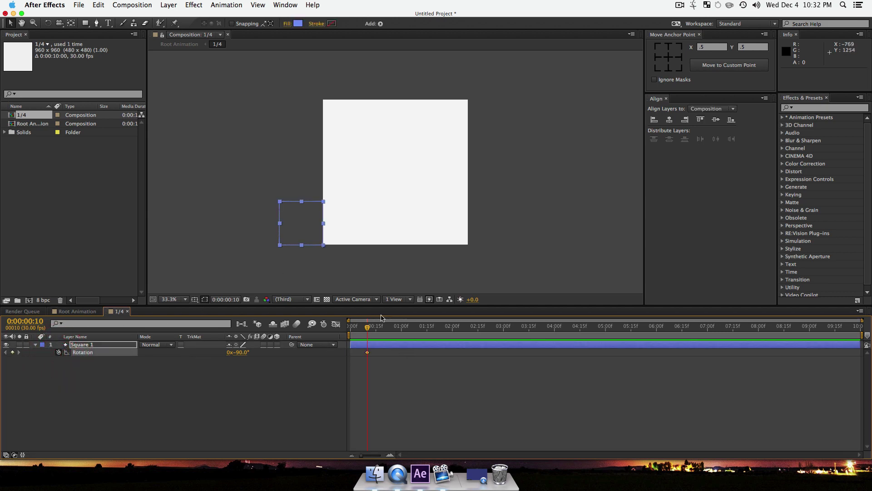
pyautogui.press('shift')
pyautogui.hotkey('shift', 'pagedown')
pyautogui.moveTo(242, 353); pyautogui.dragTo(265, 357)
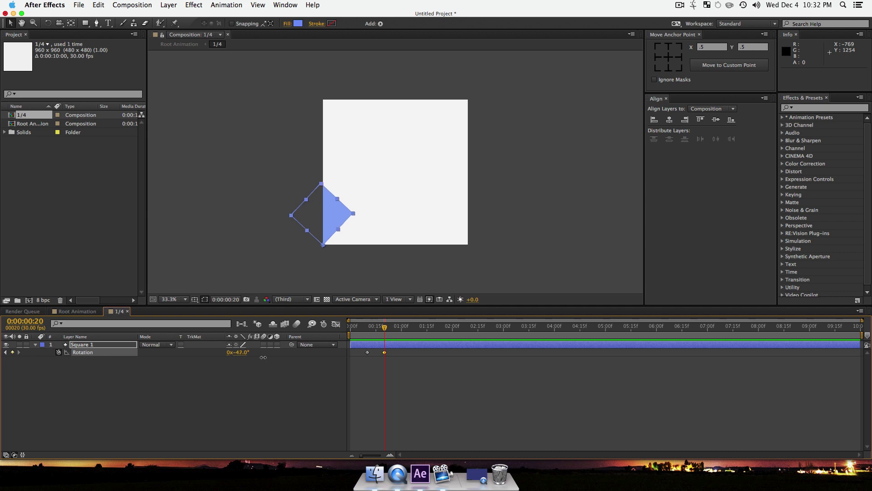
pyautogui.click(257, 384)
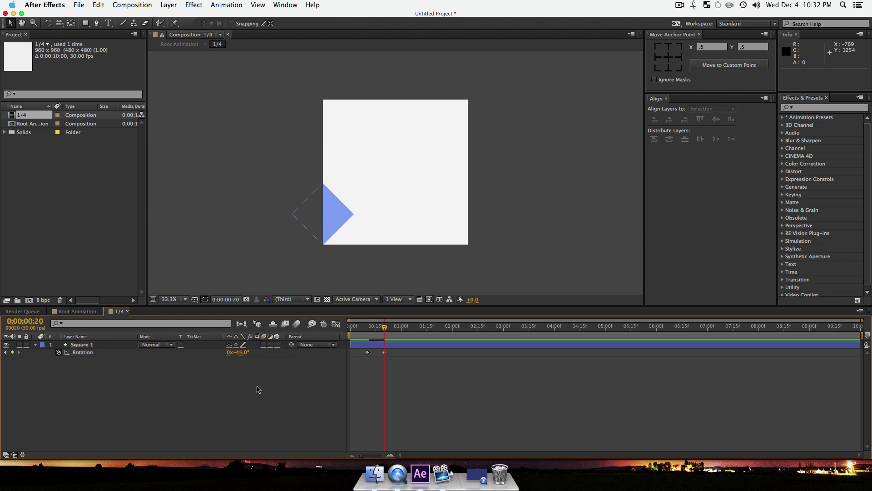
pyautogui.click(259, 406)
pyautogui.click(88, 347)
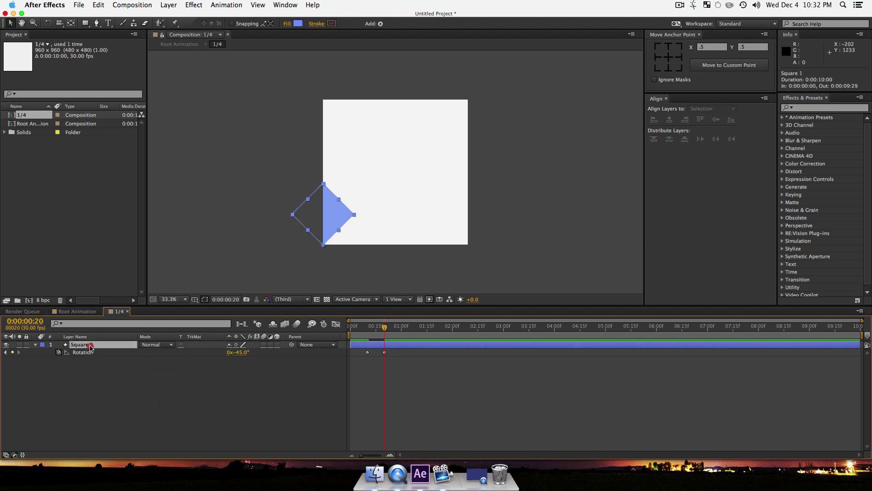
pyautogui.click(136, 381)
pyautogui.click(82, 348)
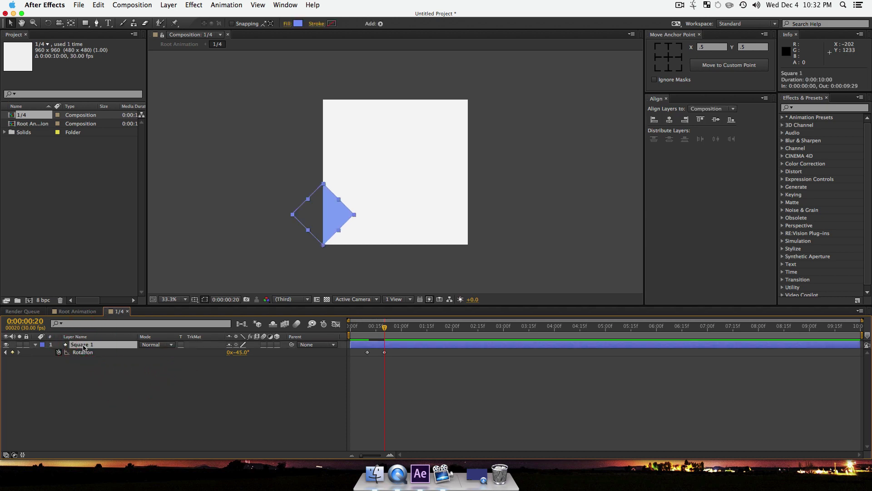
# Duplicate Square 1 as Square 2 and set its frame-10 Rotation keyframe to +90°.
pyautogui.press('super+d')
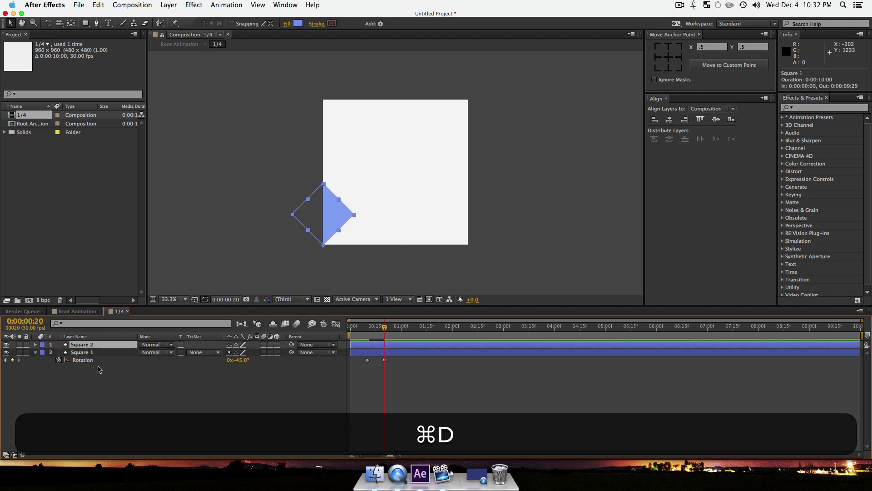
pyautogui.click(111, 384)
pyautogui.click(88, 348)
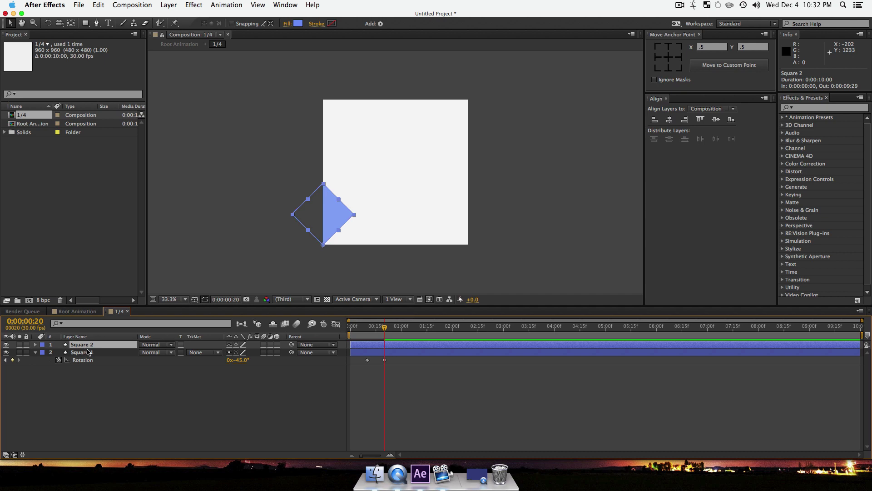
pyautogui.press('u')
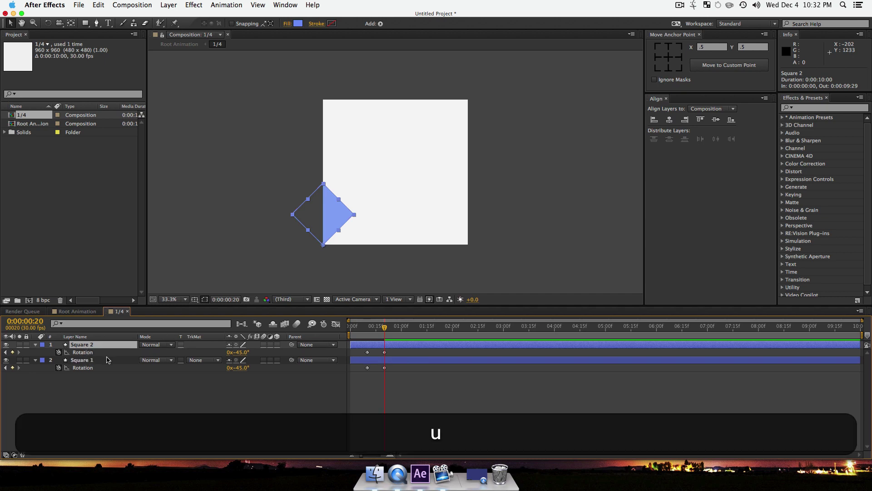
pyautogui.click(6, 353)
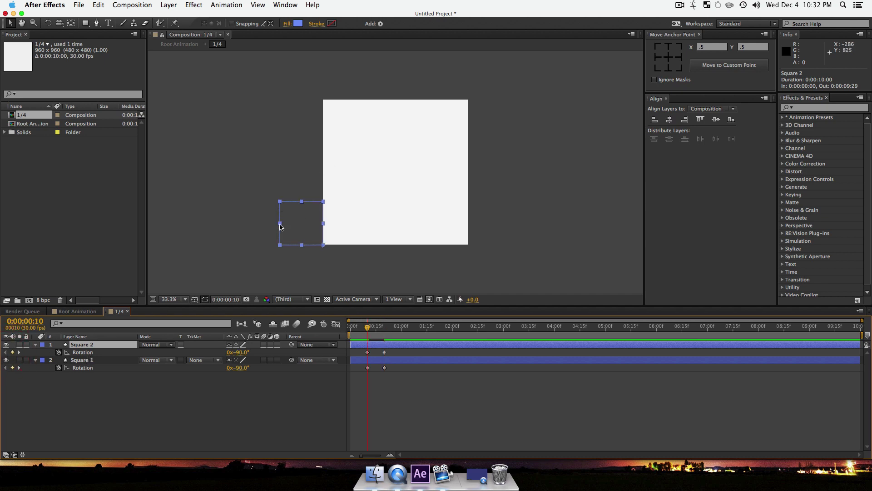
pyautogui.moveTo(242, 351); pyautogui.dragTo(343, 370)
pyautogui.click(243, 352)
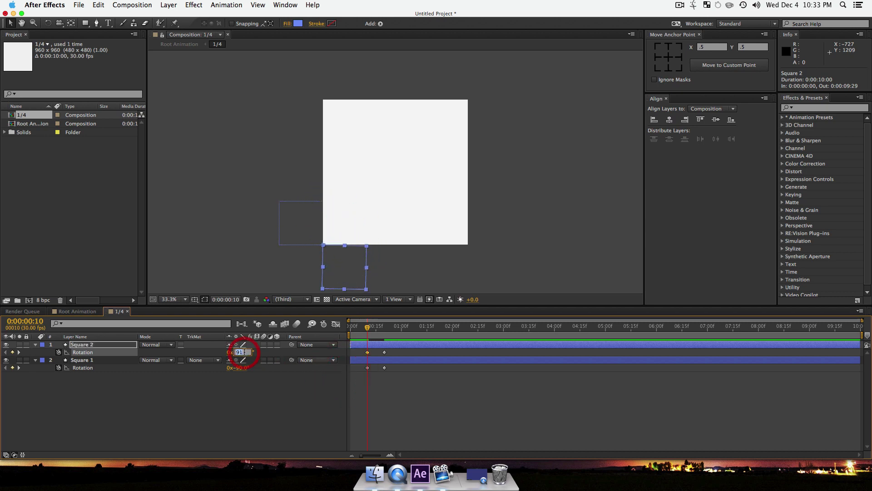
pyautogui.write('90')
pyautogui.press('Return')
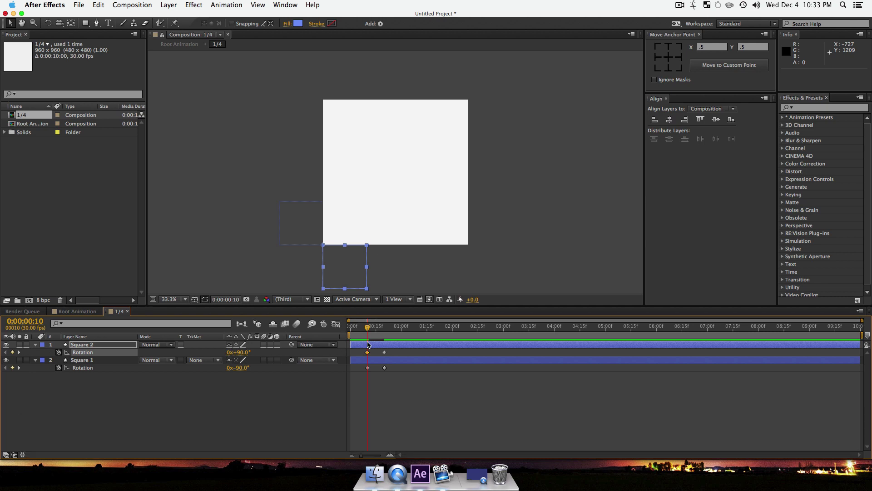
# Set Square 2's frame-20 Rotation keyframe to +45°.
pyautogui.moveTo(368, 328); pyautogui.dragTo(385, 339)
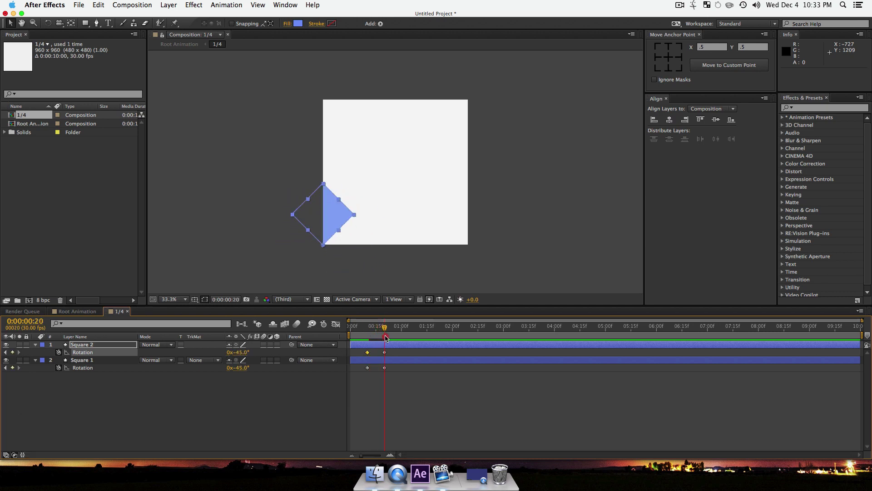
pyautogui.click(394, 340)
pyautogui.click(6, 352)
pyautogui.click(244, 353)
pyautogui.write('45')
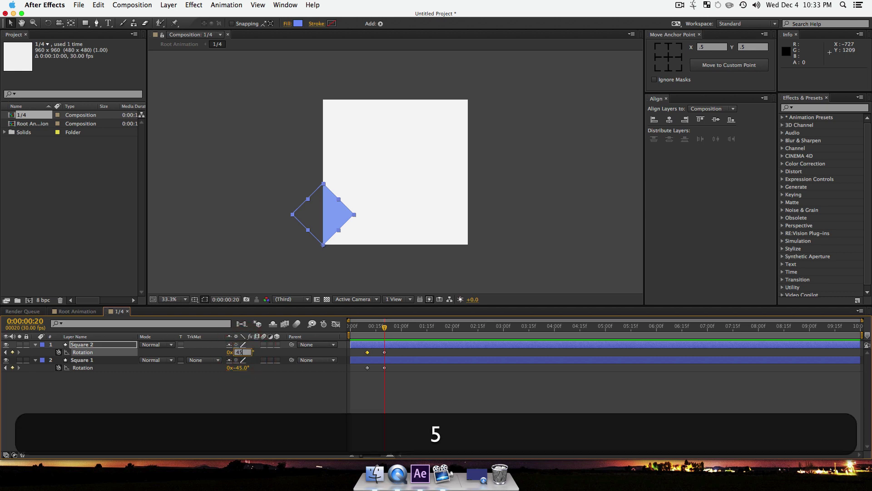
pyautogui.press('Return')
pyautogui.click(231, 425)
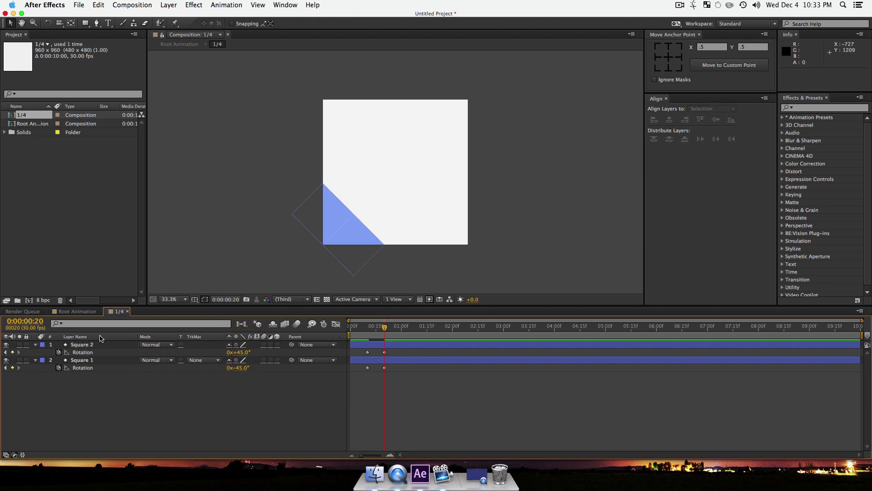
pyautogui.click(88, 344)
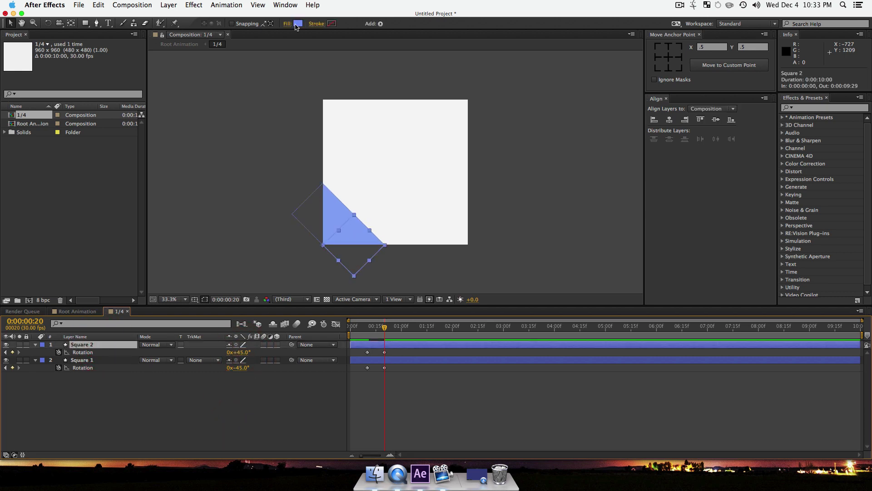
# Give Square 2 a darker, muted blue fill.
pyautogui.click(297, 24)
pyautogui.click(513, 132)
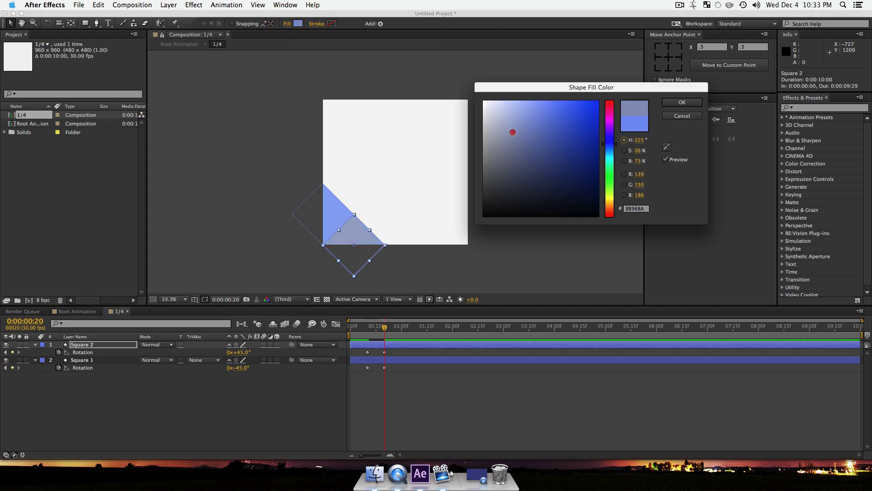
pyautogui.moveTo(512, 132); pyautogui.dragTo(542, 148)
pyautogui.click(677, 103)
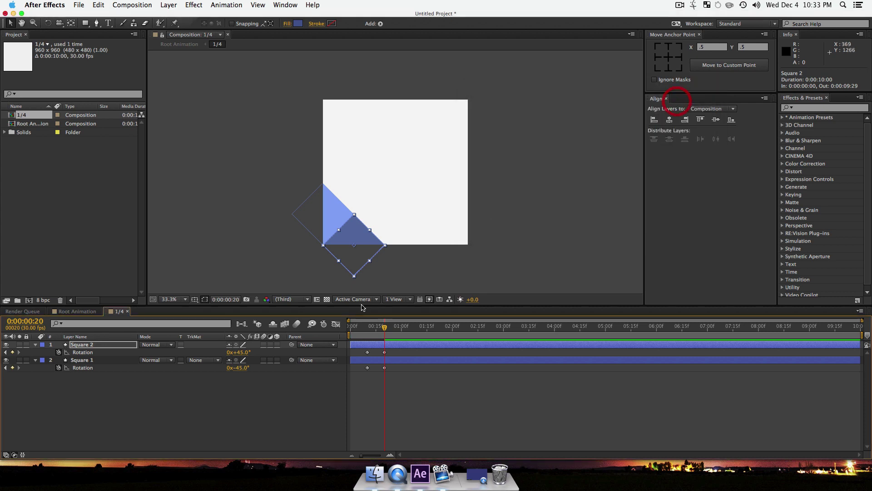
pyautogui.click(275, 403)
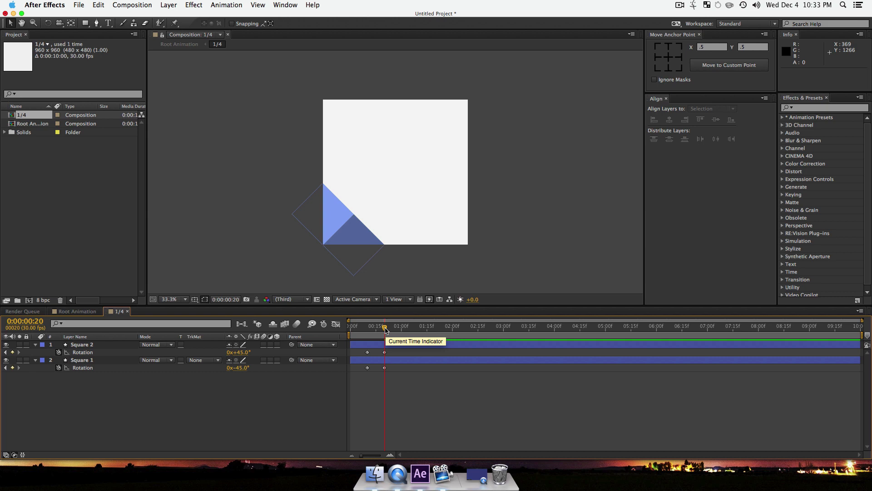
# Preview the two squares' rotation from the start and compare it with the QuickTime reference movie.
pyautogui.moveTo(385, 330); pyautogui.dragTo(351, 330)
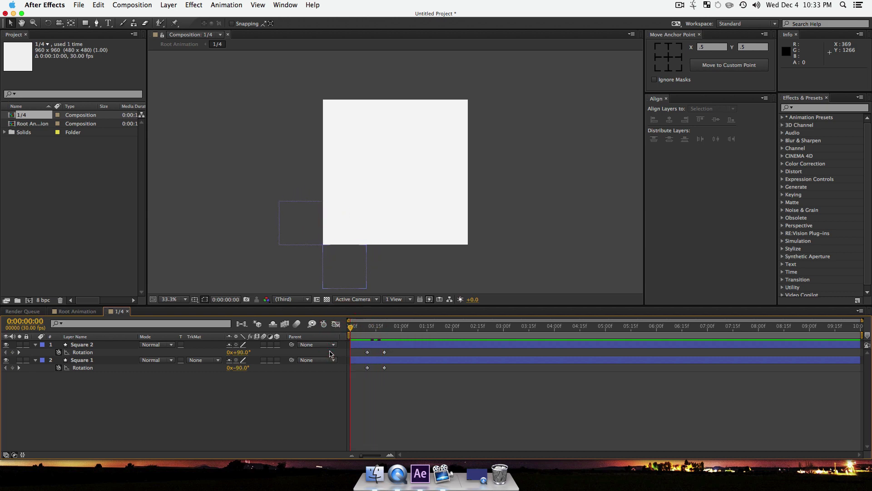
pyautogui.press('space')
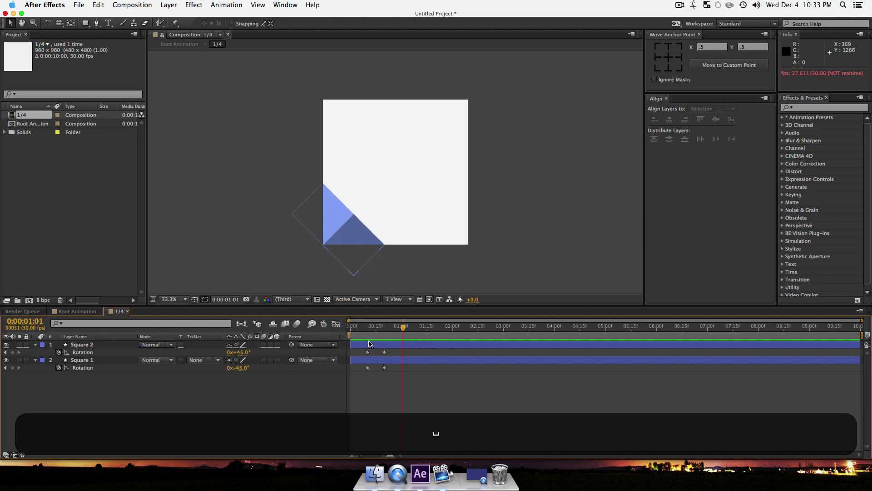
pyautogui.moveTo(385, 330); pyautogui.dragTo(366, 362)
pyautogui.click(477, 475)
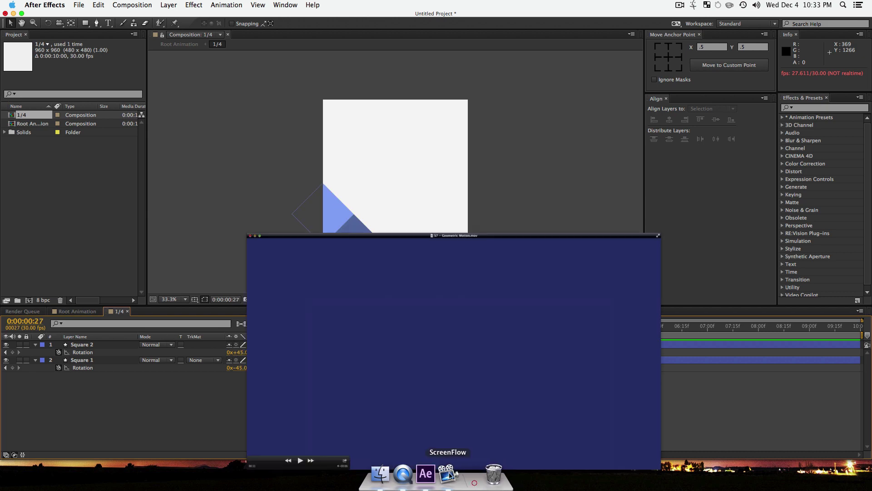
pyautogui.moveTo(141, 454); pyautogui.dragTo(106, 455)
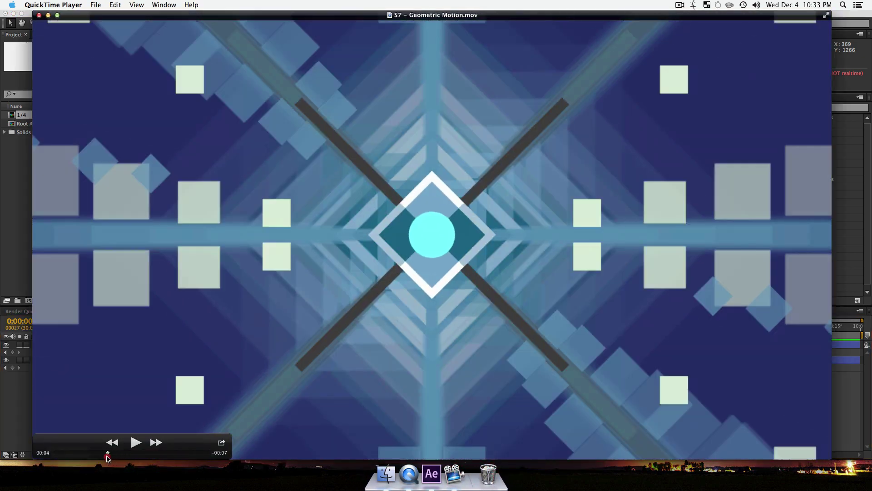
pyautogui.click(48, 15)
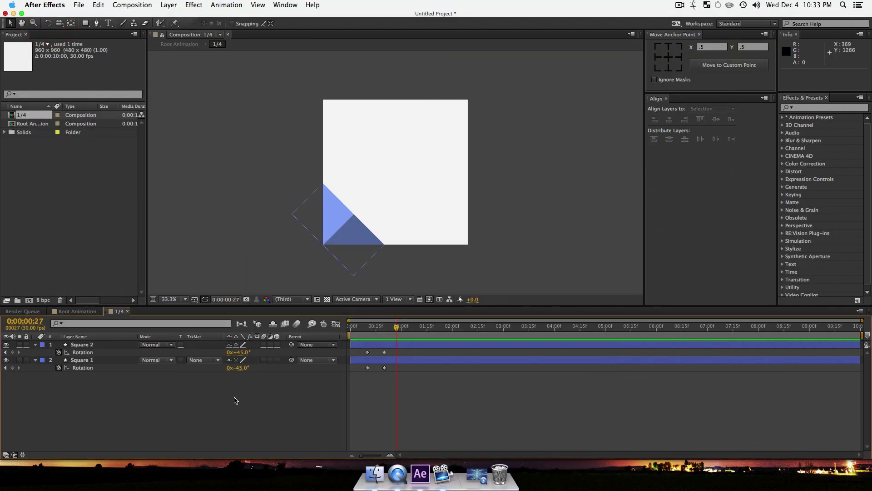
# Duplicate Squares 1 and 2 into Squares 3 and 4 at 37% scale, moving Square 3 above Square 2.
pyautogui.click(89, 348)
pyautogui.keyDown('shift'); pyautogui.click(91, 360); pyautogui.keyUp('shift')
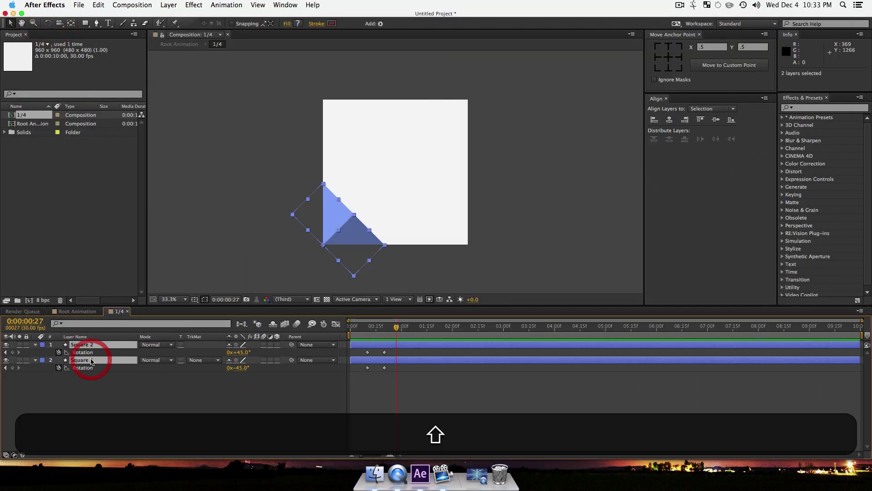
pyautogui.press('super+d')
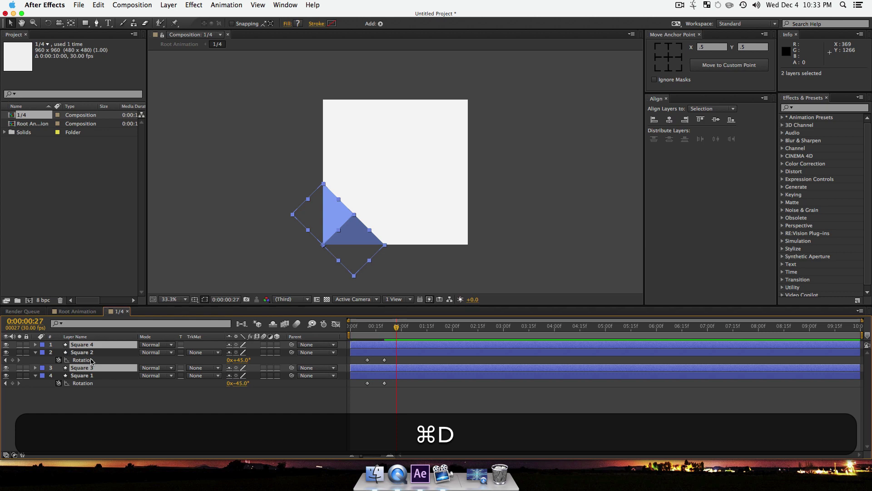
pyautogui.press('s')
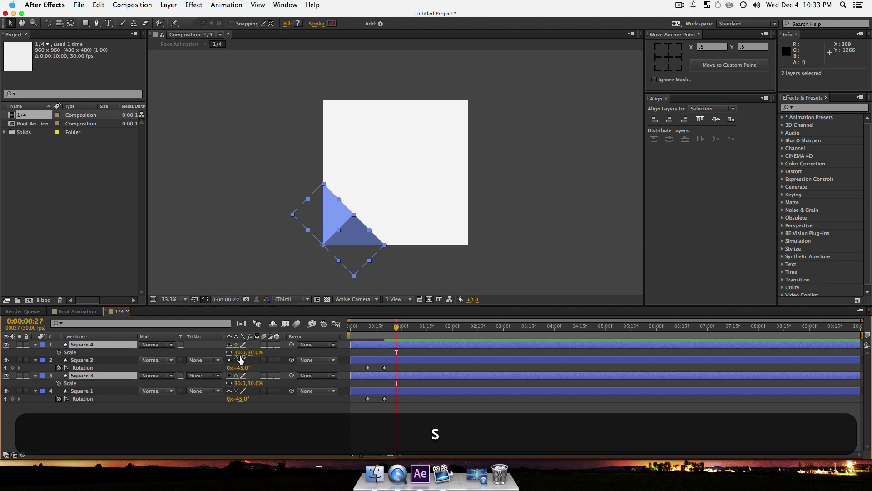
pyautogui.moveTo(243, 352); pyautogui.dragTo(247, 353)
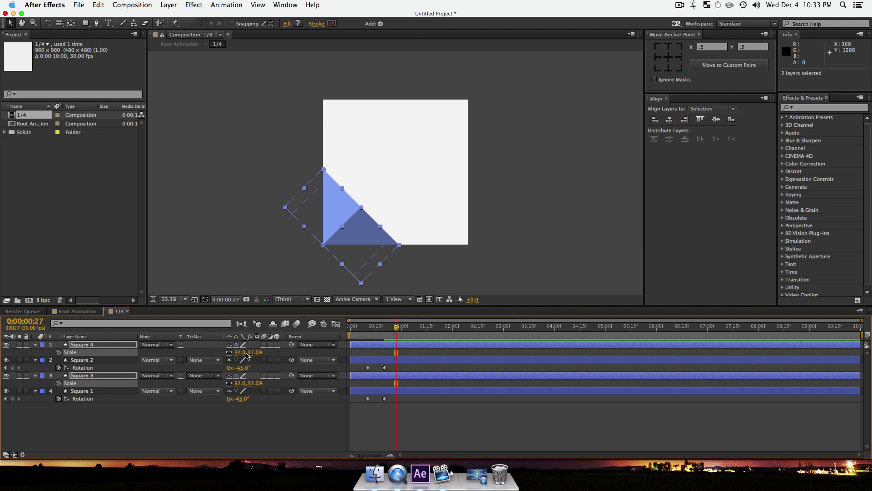
pyautogui.click(209, 422)
pyautogui.moveTo(91, 375); pyautogui.dragTo(91, 359)
pyautogui.click(105, 415)
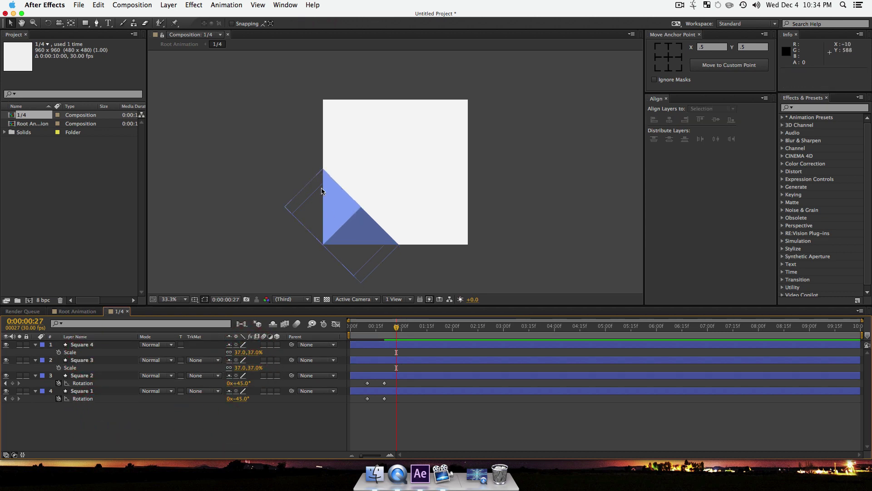
pyautogui.click(89, 345)
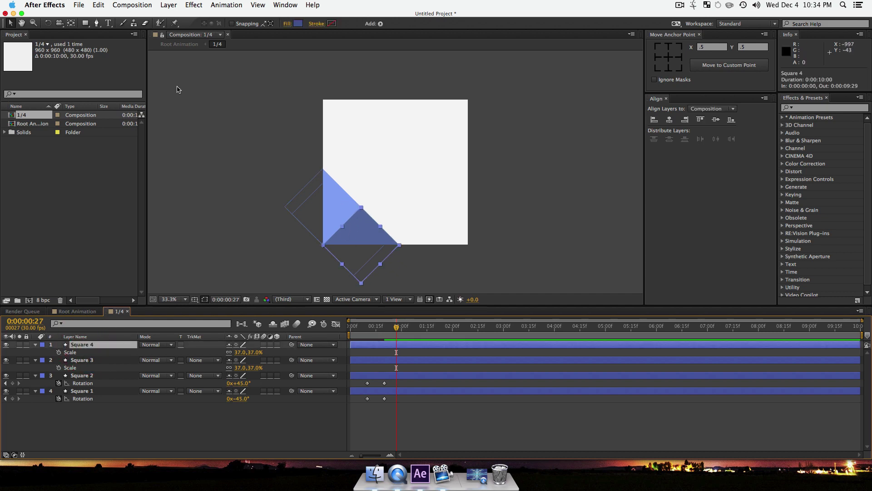
# Try sampling a new fill for Square 4 with the eyedropper, then cancel it.
pyautogui.click(298, 23)
pyautogui.click(666, 147)
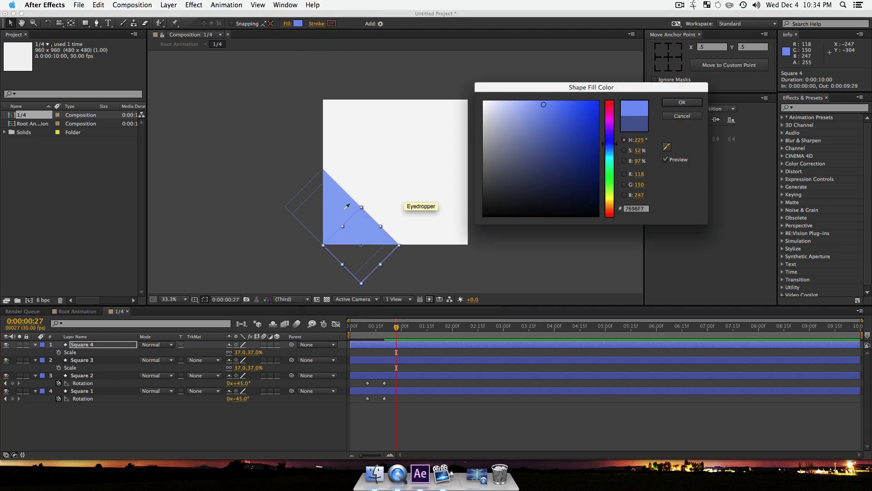
pyautogui.click(678, 122)
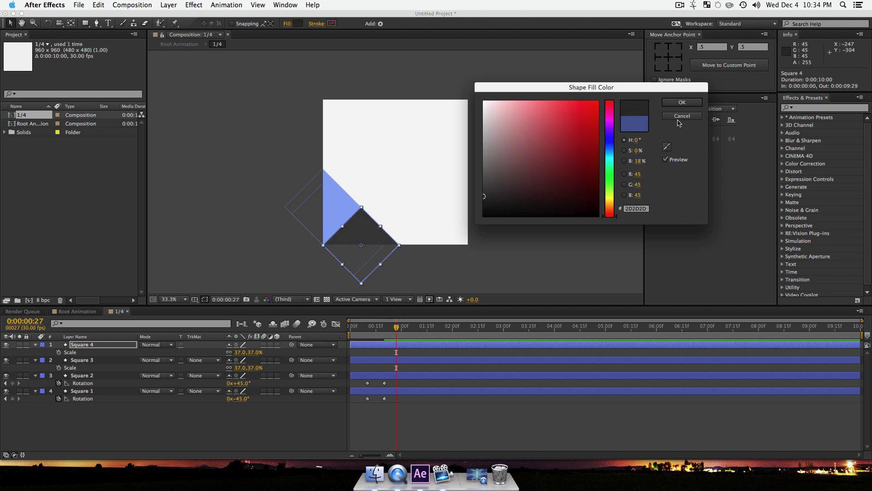
pyautogui.click(681, 116)
pyautogui.click(141, 434)
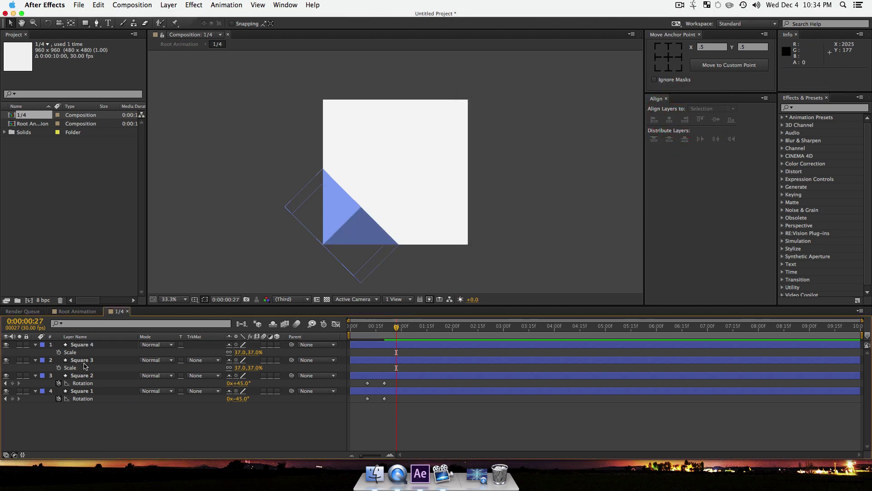
# Move Square 3 and Square 4 below Square 1 in the layer stack.
pyautogui.click(86, 361)
pyautogui.keyDown('shift'); pyautogui.click(84, 345); pyautogui.keyUp('shift')
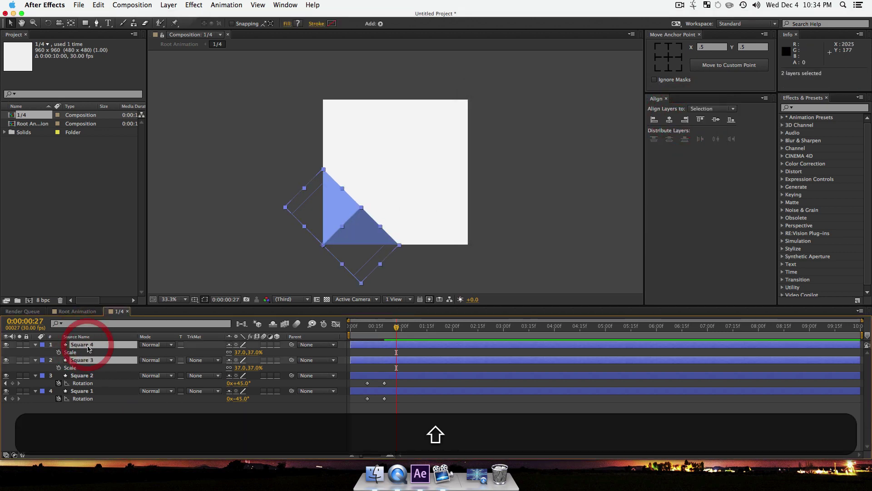
pyautogui.moveTo(90, 348); pyautogui.dragTo(88, 396)
pyautogui.click(106, 416)
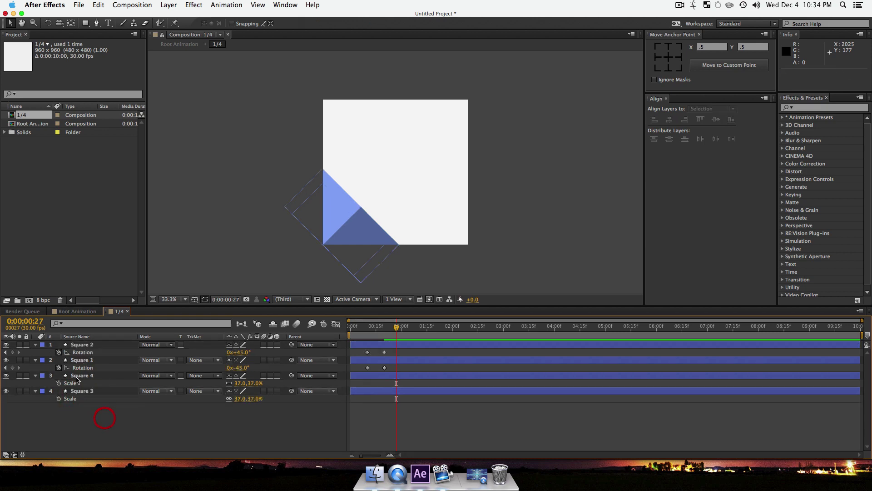
# Fill Square 4 with the light blue sampled from the lighter triangle.
pyautogui.click(78, 377)
pyautogui.click(299, 25)
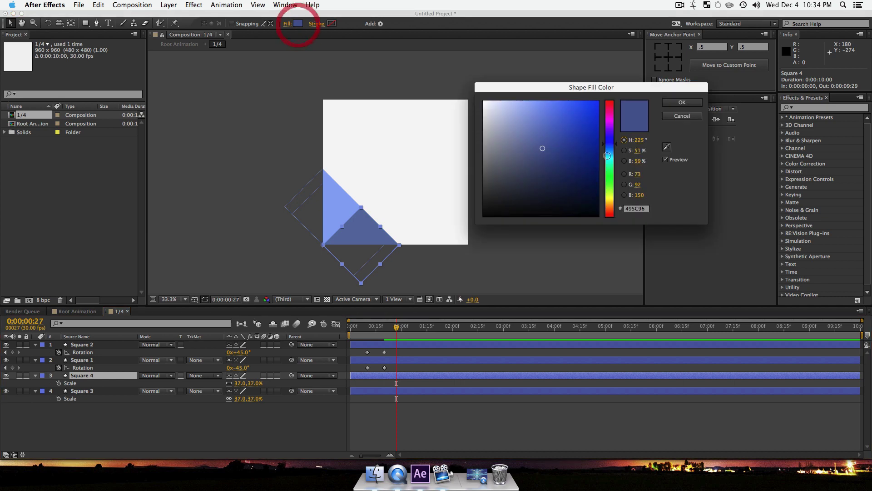
pyautogui.click(671, 149)
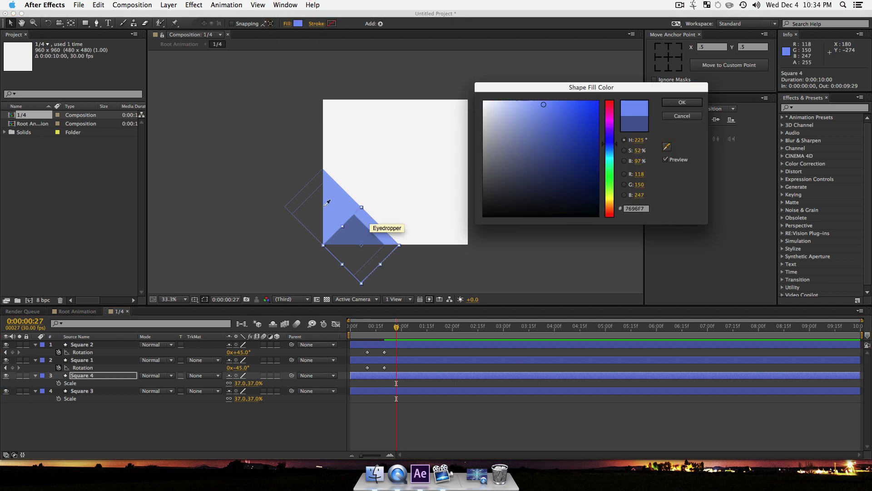
pyautogui.click(328, 209)
pyautogui.click(682, 102)
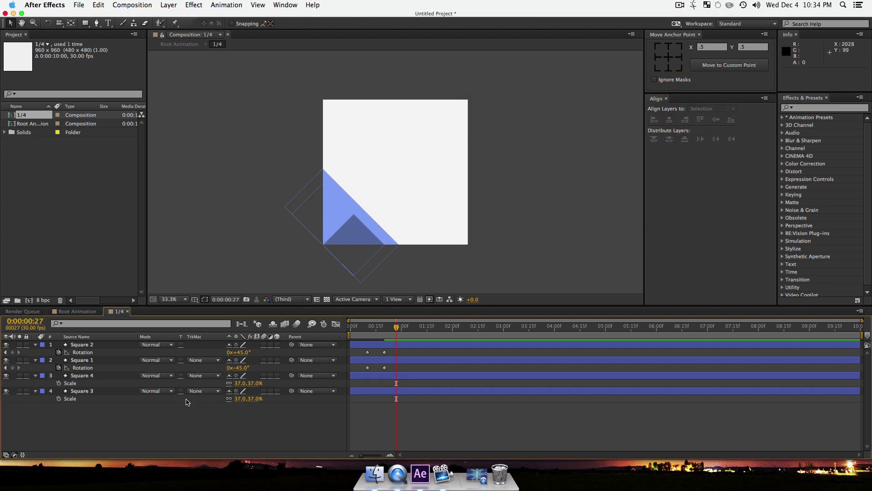
# Fill Square 3 with the dark blue 495C96 sampled from the darker triangle.
pyautogui.click(98, 392)
pyautogui.click(299, 24)
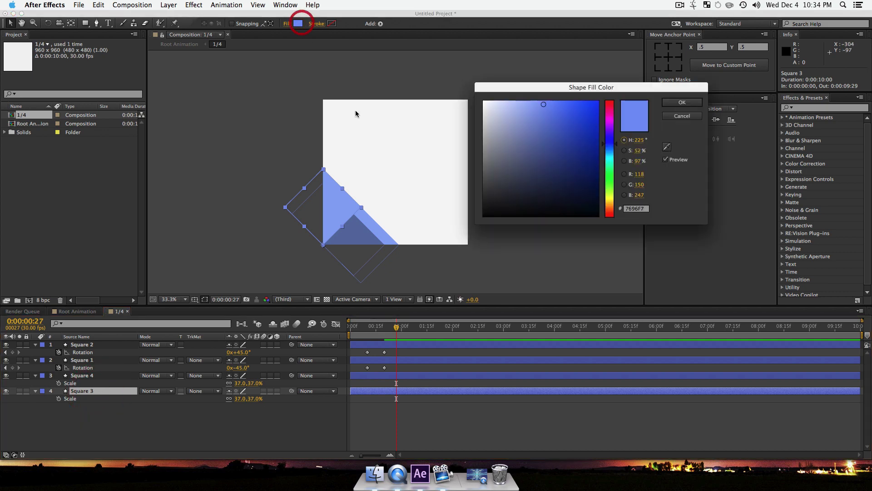
pyautogui.click(667, 147)
pyautogui.click(359, 234)
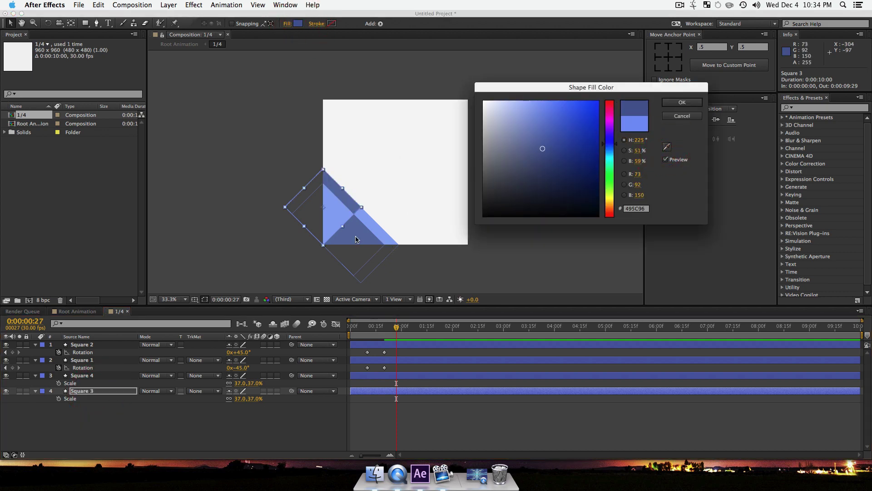
pyautogui.click(682, 103)
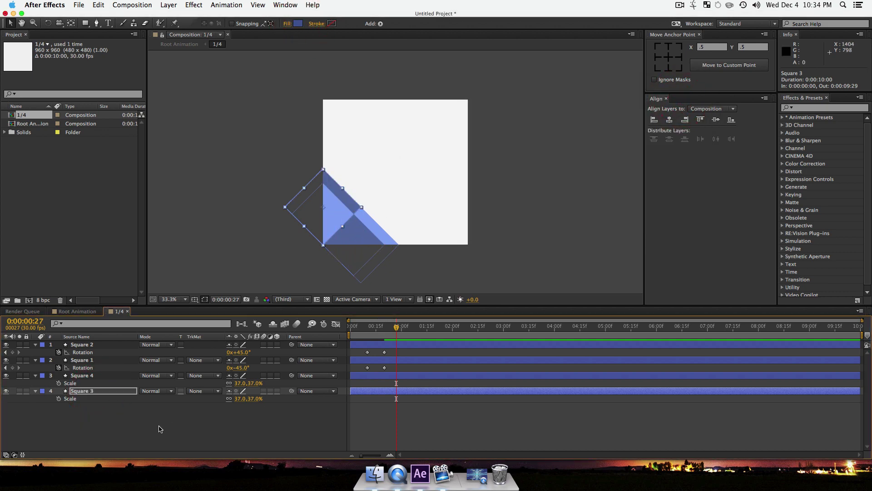
pyautogui.click(154, 434)
# Reveal the rotation keyframes of Square 3 and Square 4 and select them.
pyautogui.click(83, 392)
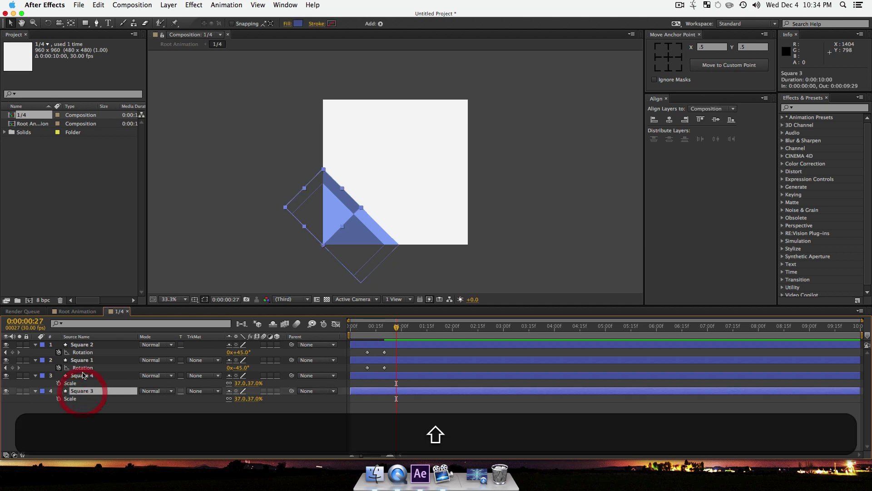
pyautogui.keyDown('shift'); pyautogui.click(84, 375); pyautogui.keyUp('shift')
pyautogui.press('u')
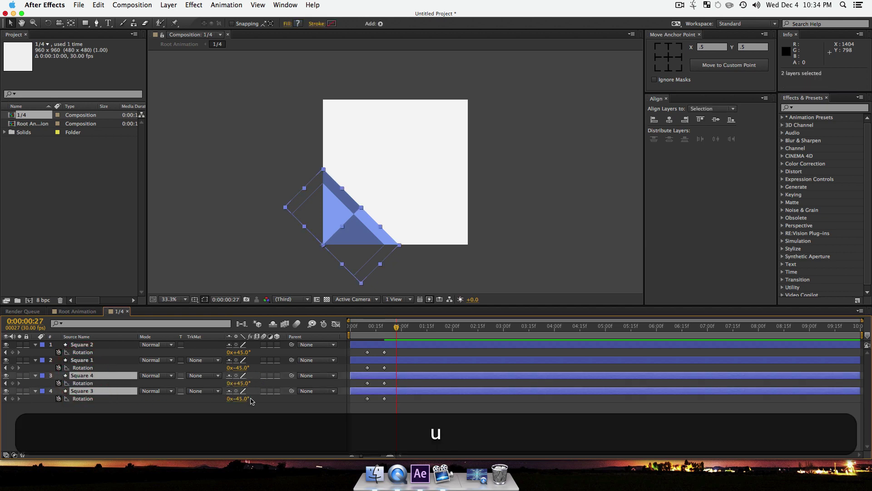
pyautogui.moveTo(396, 407); pyautogui.dragTo(376, 386)
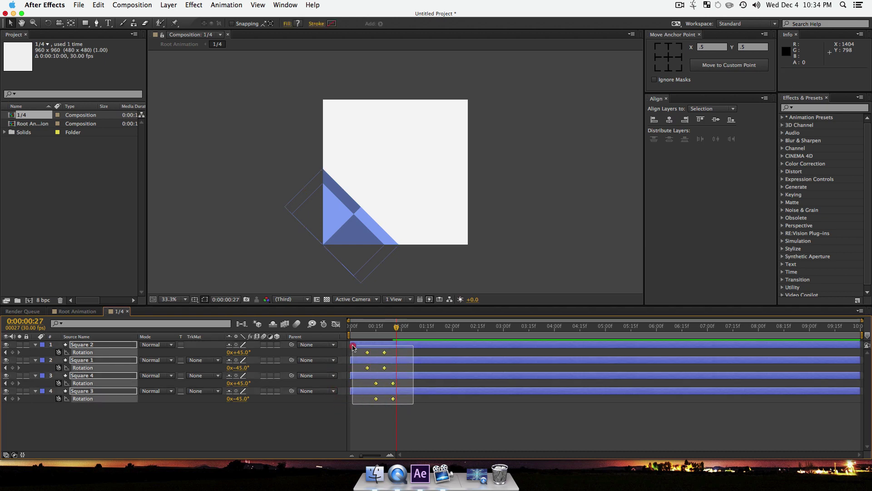
# Shift Square 4 and 3's rotation keyframes later to 0:10–0:20 and apply Easy Ease to all keyframes.
pyautogui.moveTo(353, 347); pyautogui.dragTo(366, 363)
pyautogui.press('F9')
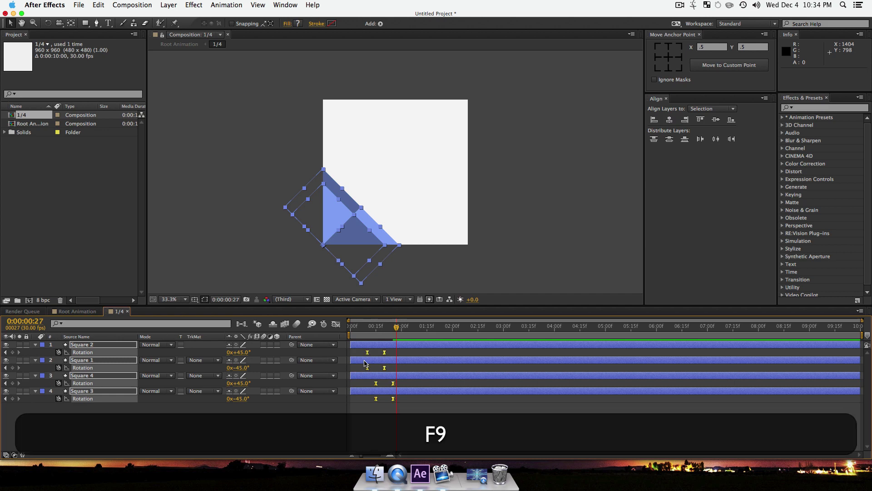
pyautogui.click(300, 417)
# Preview the eased wedge animation from the start, stopping around frame 9.
pyautogui.click(353, 329)
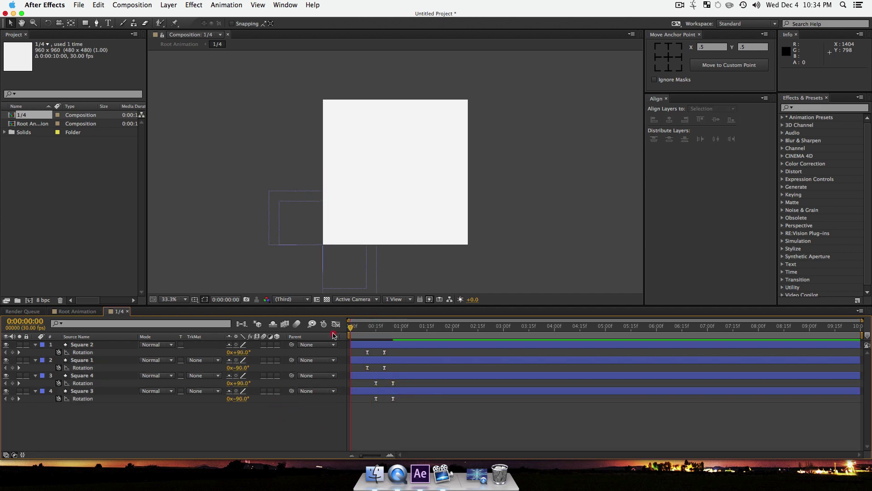
pyautogui.press('space')
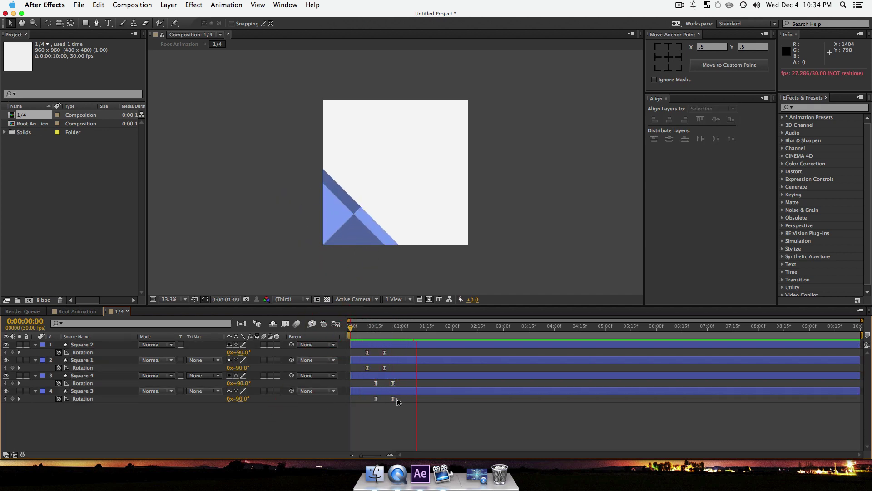
pyautogui.press('space')
pyautogui.moveTo(402, 335)
pyautogui.mouseDown()
pyautogui.moveTo(361, 340)
pyautogui.moveTo(401, 344)
pyautogui.mouseUp()
pyautogui.click(118, 443)
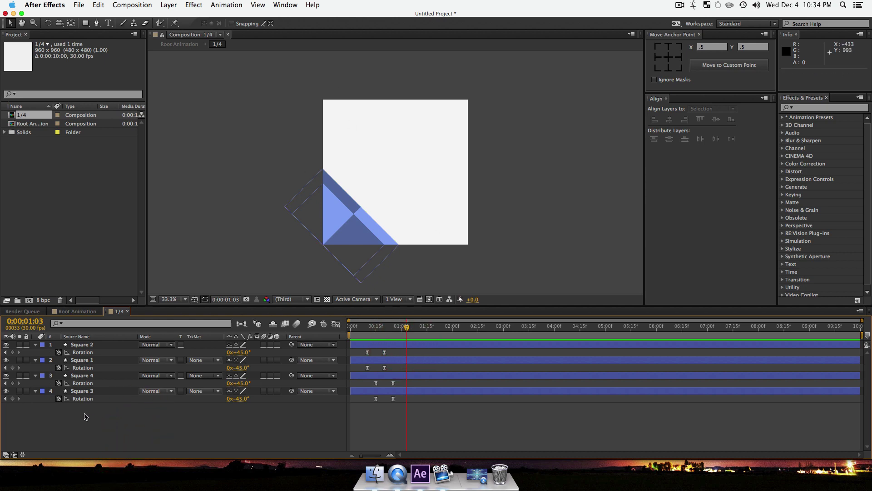
# Draw a tall rectangle with its anchor at bottom-centre, centred in the composition.
pyautogui.moveTo(85, 23); pyautogui.dragTo(116, 29)
pyautogui.moveTo(384, 85); pyautogui.dragTo(407, 256)
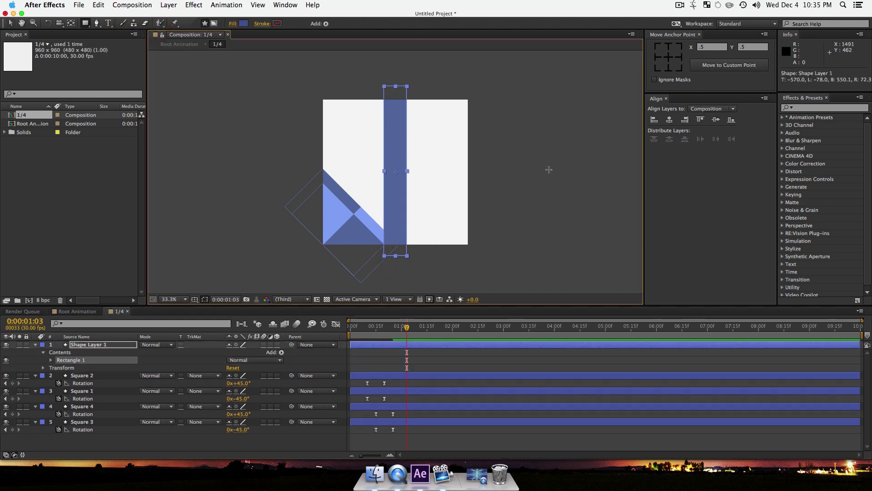
pyautogui.click(669, 69)
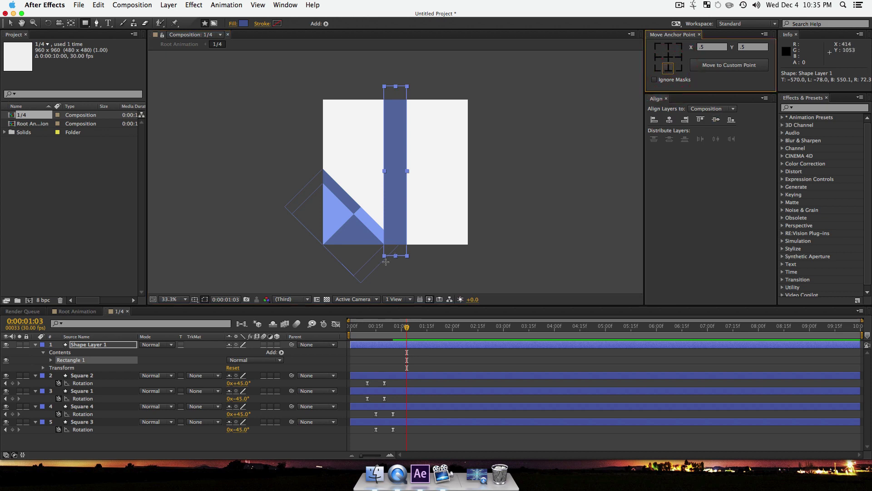
pyautogui.click(715, 120)
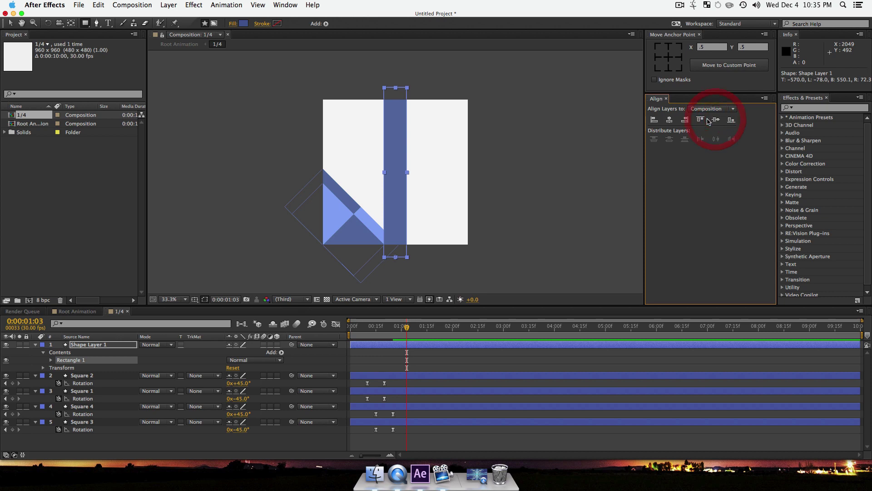
pyautogui.click(667, 121)
# Set Shape Layer 1's Position to 0, 960.
pyautogui.press('v')
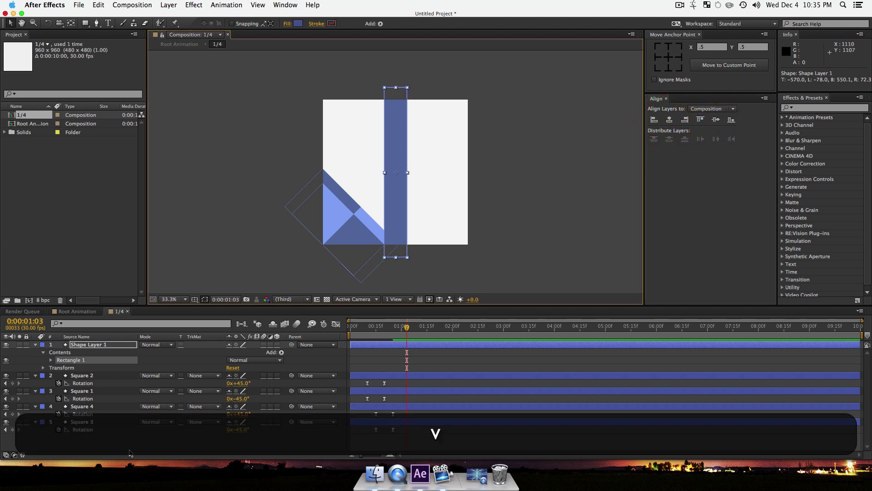
pyautogui.click(85, 346)
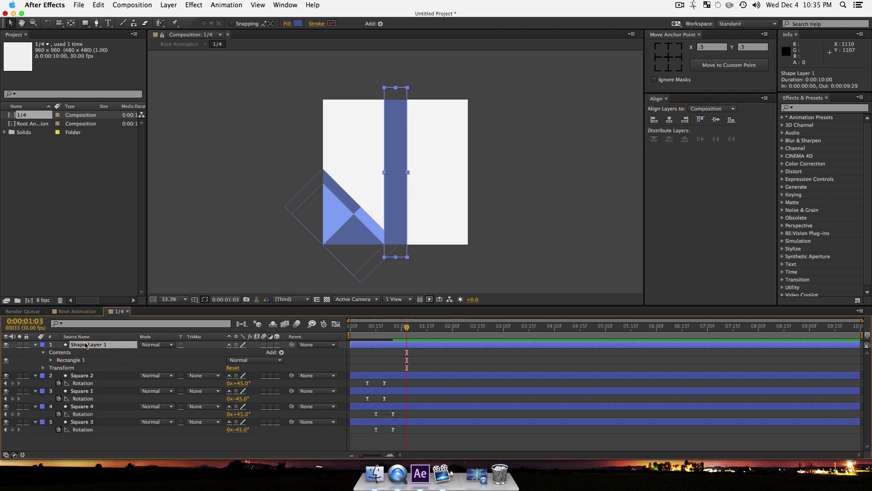
pyautogui.press('p')
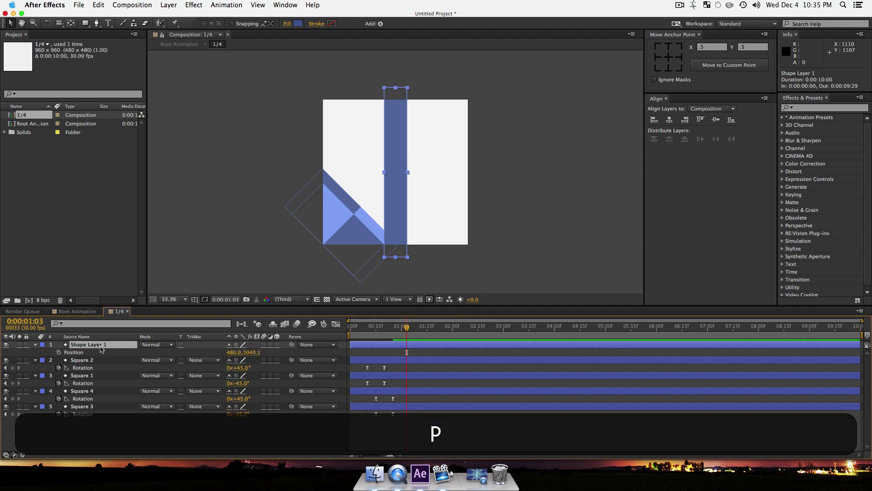
pyautogui.click(233, 352)
pyautogui.write('0')
pyautogui.press('Return')
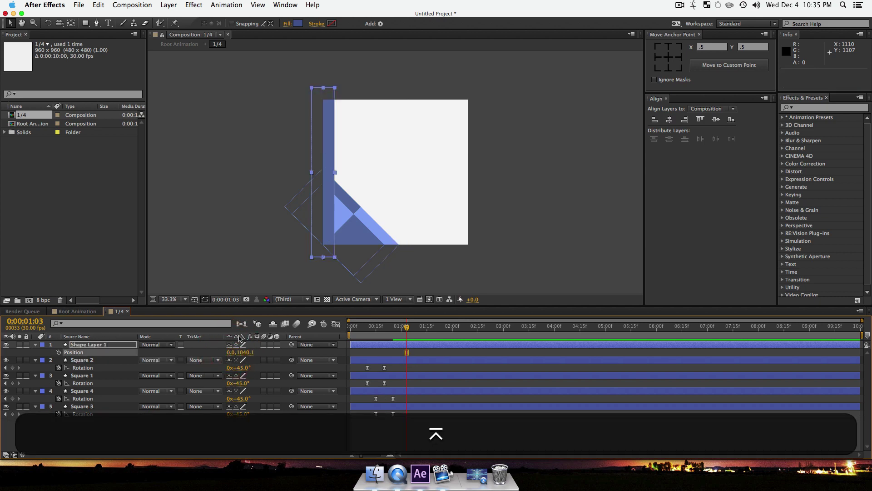
pyautogui.click(246, 352)
pyautogui.write('960')
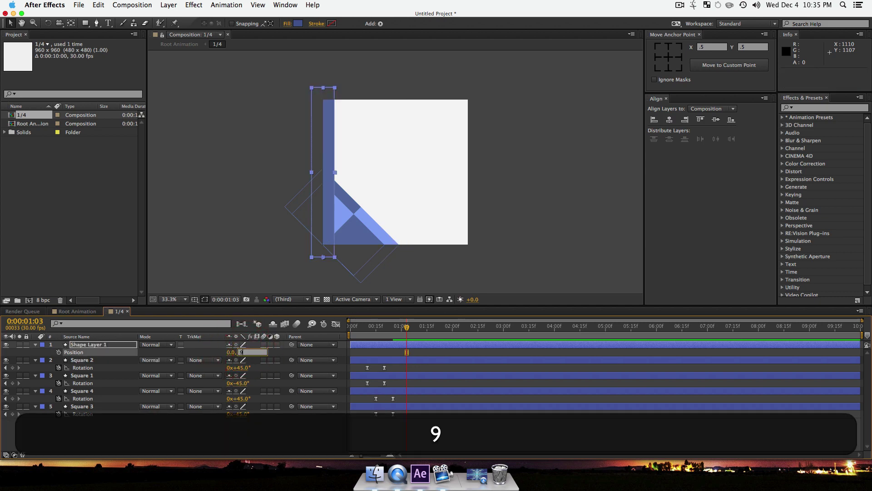
pyautogui.press('Return')
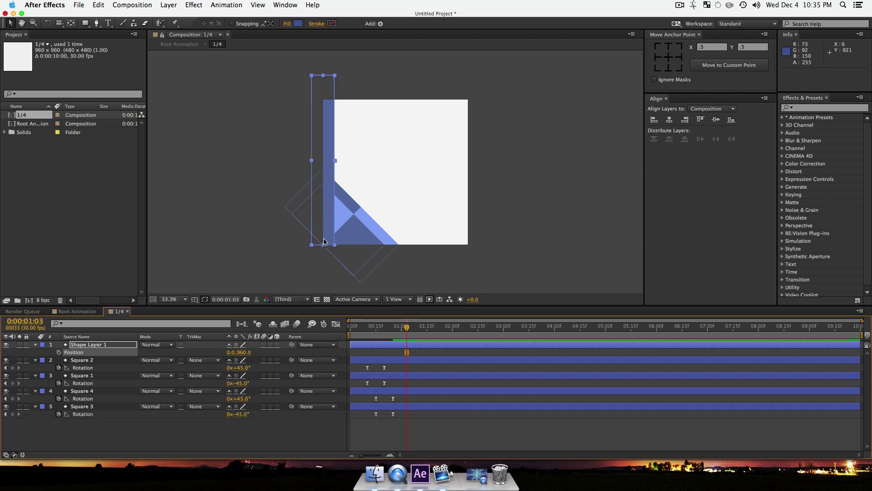
# Rotate Shape Layer 1 to 45°.
pyautogui.click(123, 349)
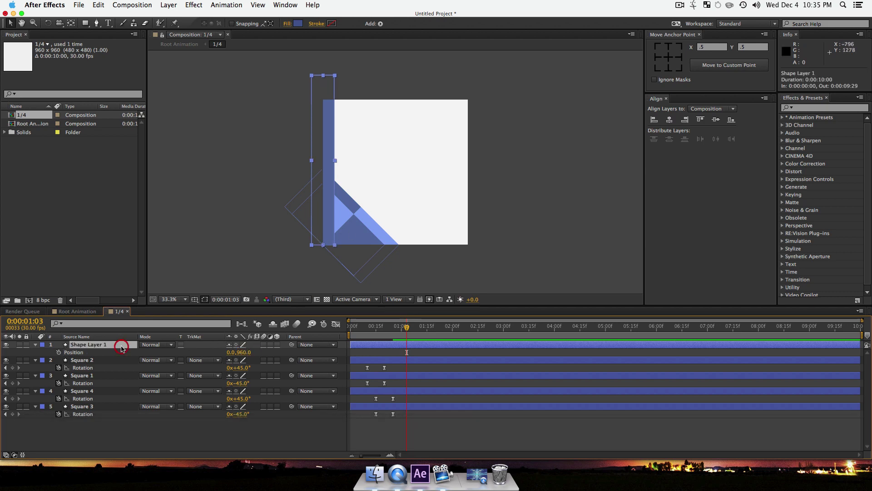
pyautogui.press('r')
pyautogui.click(241, 352)
pyautogui.write('45')
pyautogui.press('Return')
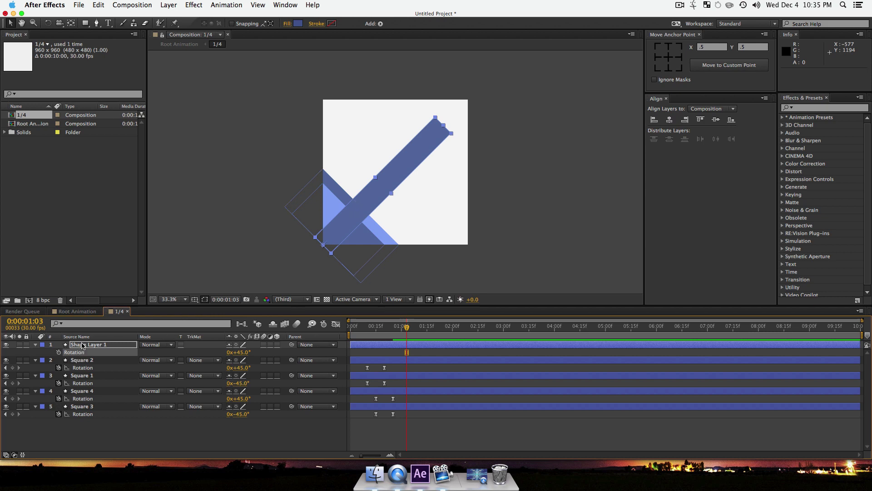
# Move Shape Layer 1 to the bottom of the layer stack, beneath the four squares.
pyautogui.moveTo(83, 345); pyautogui.dragTo(89, 420)
pyautogui.click(106, 437)
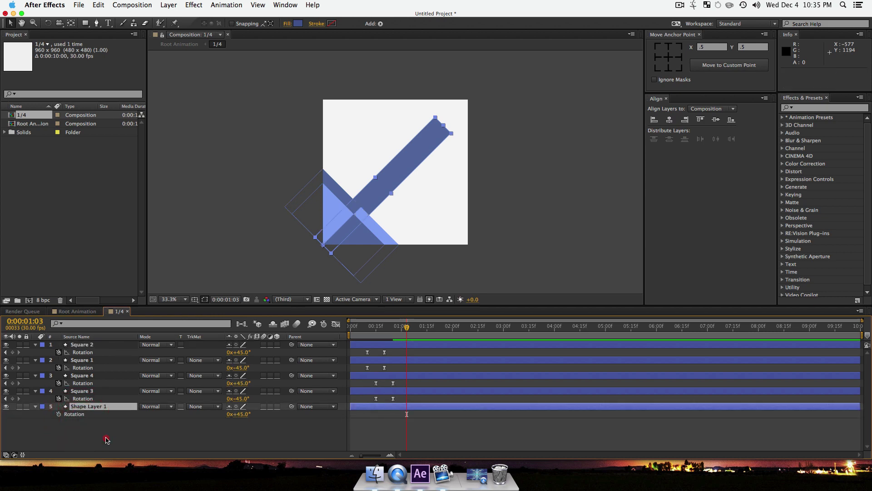
pyautogui.click(89, 406)
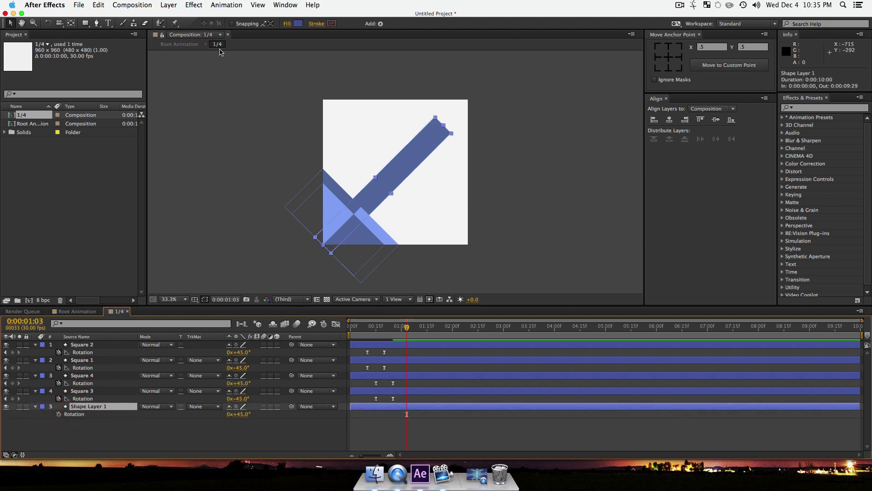
# Fill the bar with pale blue-grey BEC4D6.
pyautogui.click(298, 23)
pyautogui.moveTo(529, 152); pyautogui.dragTo(496, 117)
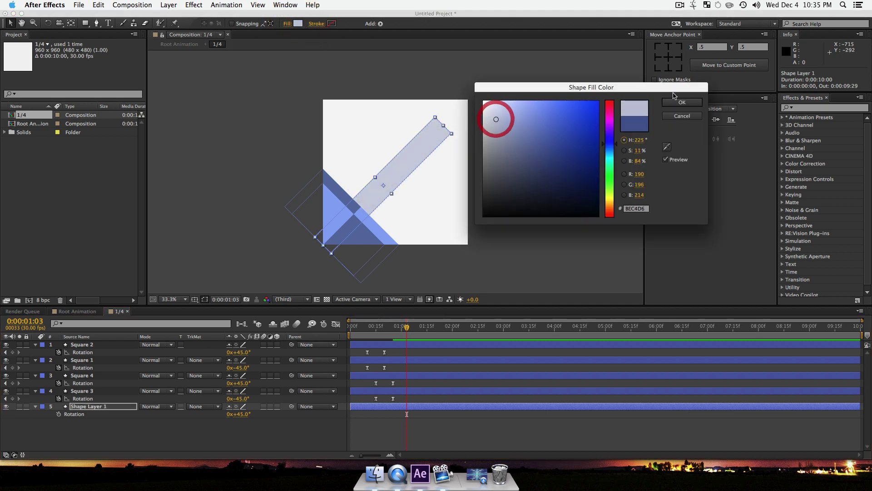
pyautogui.click(675, 101)
pyautogui.click(282, 424)
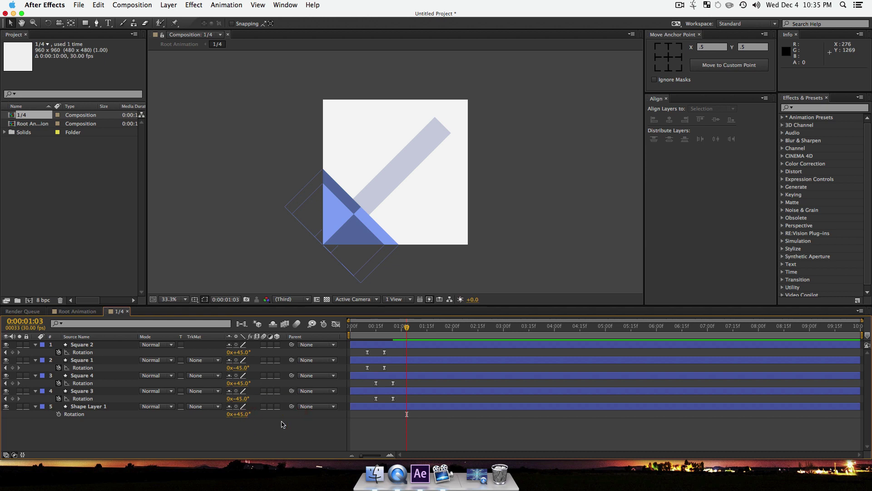
pyautogui.click(102, 406)
pyautogui.press('s')
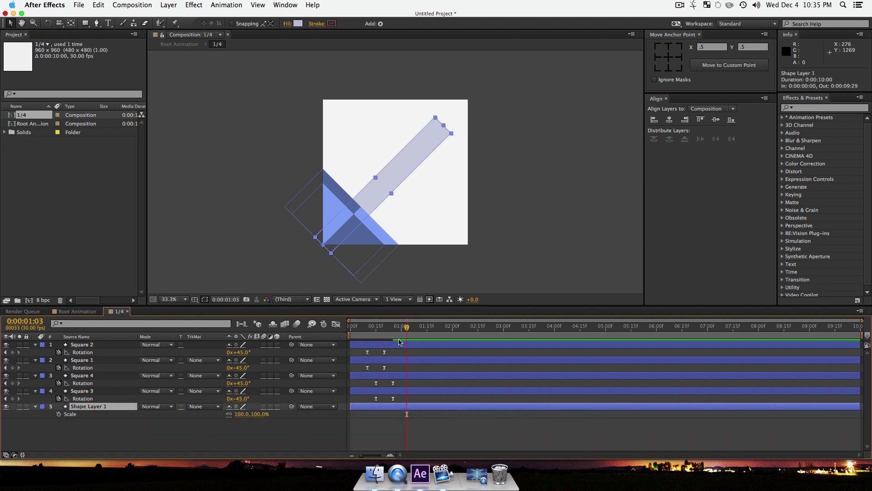
# Unlink the bar's Scale and keyframe it from 100, -4% to 100, 100%.
pyautogui.moveTo(397, 330)
pyautogui.mouseDown()
pyautogui.moveTo(378, 333)
pyautogui.moveTo(385, 334)
pyautogui.mouseUp()
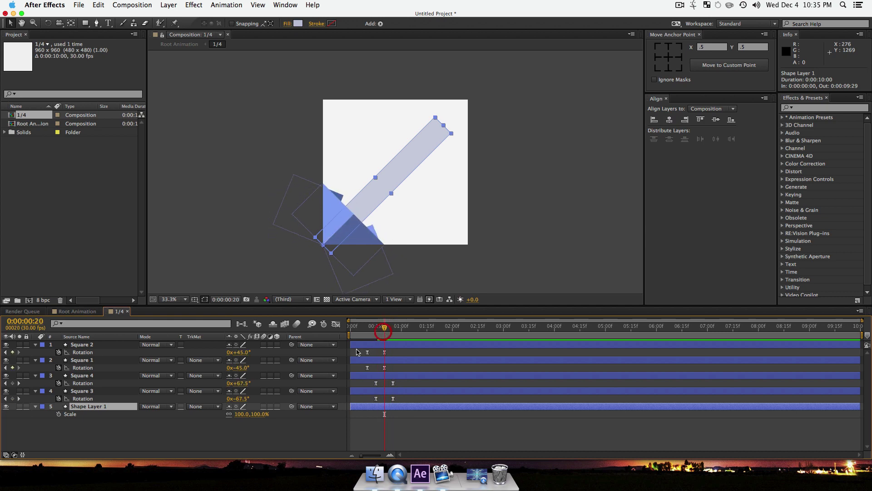
pyautogui.click(229, 415)
pyautogui.click(59, 414)
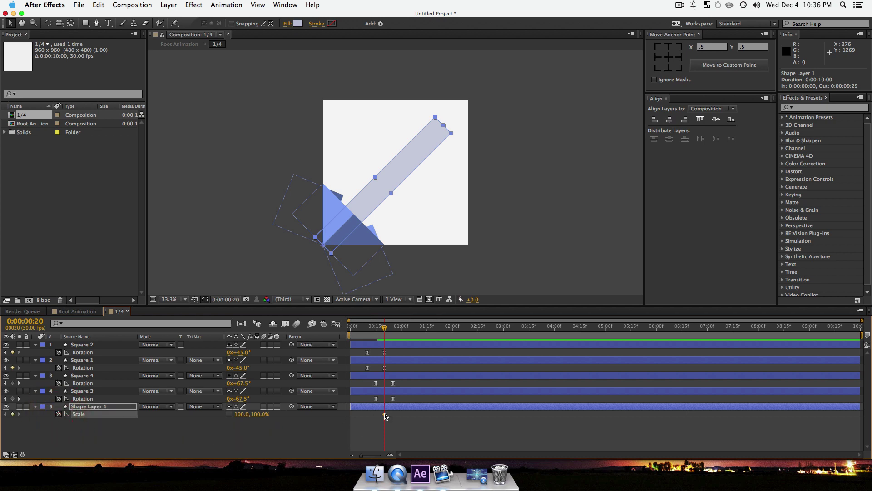
pyautogui.moveTo(386, 415); pyautogui.dragTo(392, 416)
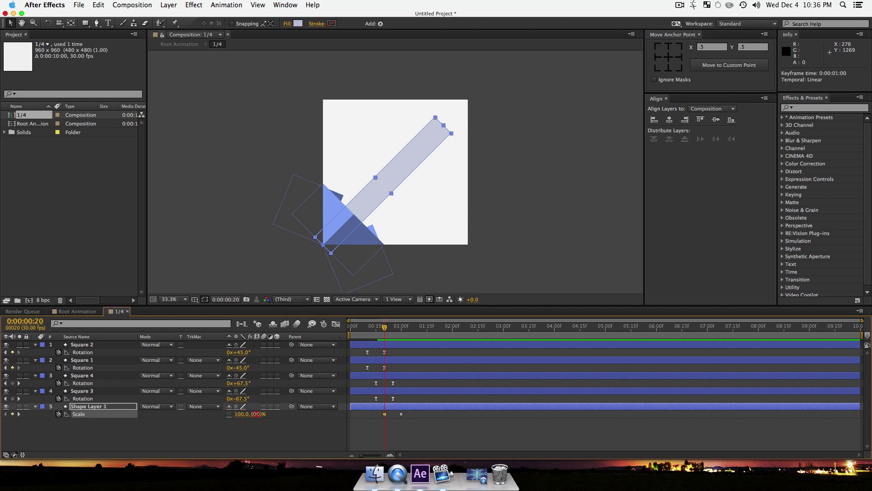
pyautogui.moveTo(256, 414); pyautogui.dragTo(219, 423)
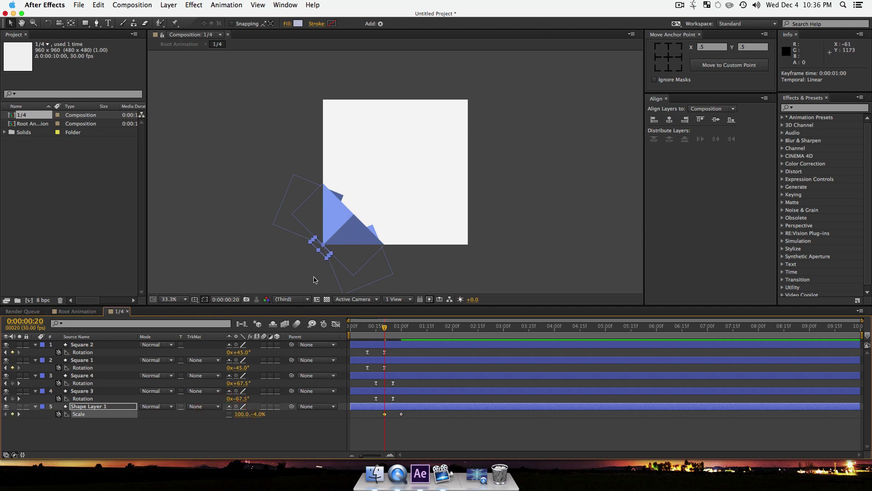
# Apply Easy Ease to both Scale keyframes and preview the bar growing.
pyautogui.press('space')
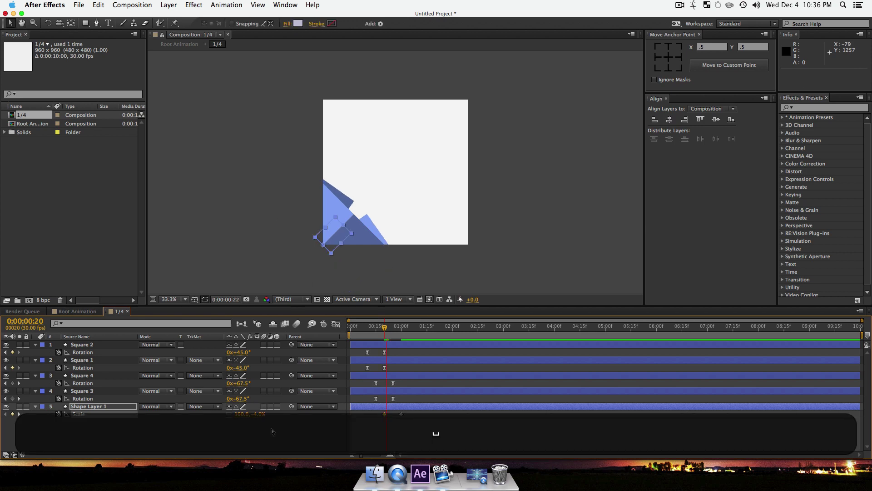
pyautogui.press('space')
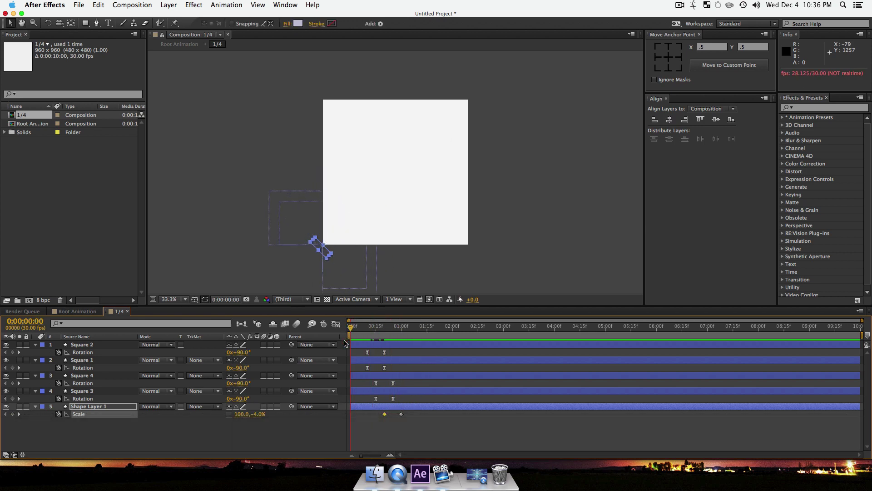
pyautogui.press('space')
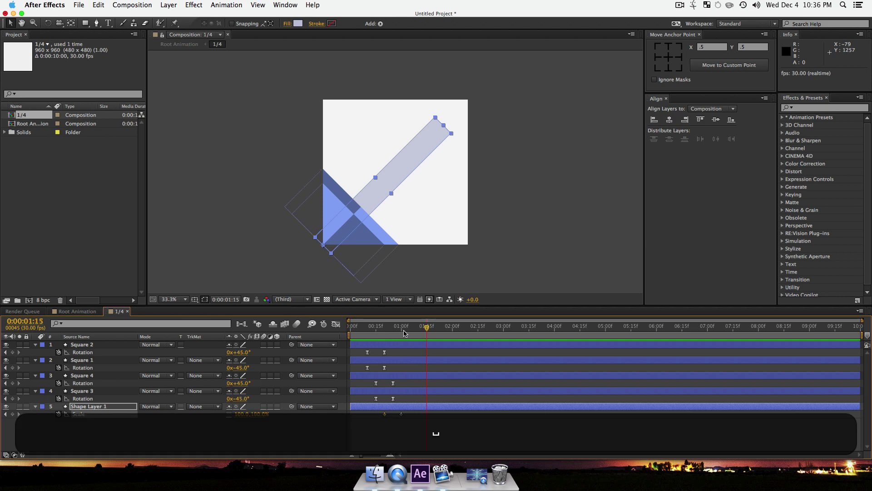
pyautogui.moveTo(413, 421); pyautogui.dragTo(362, 404)
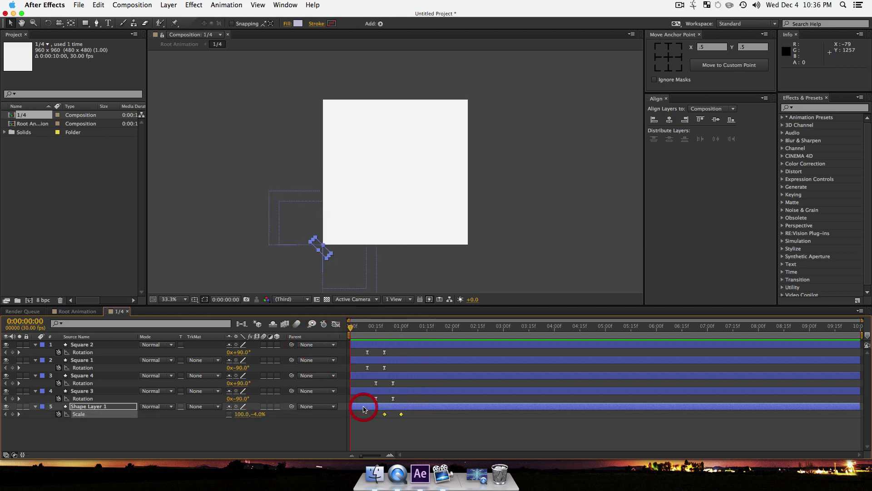
pyautogui.press('F9')
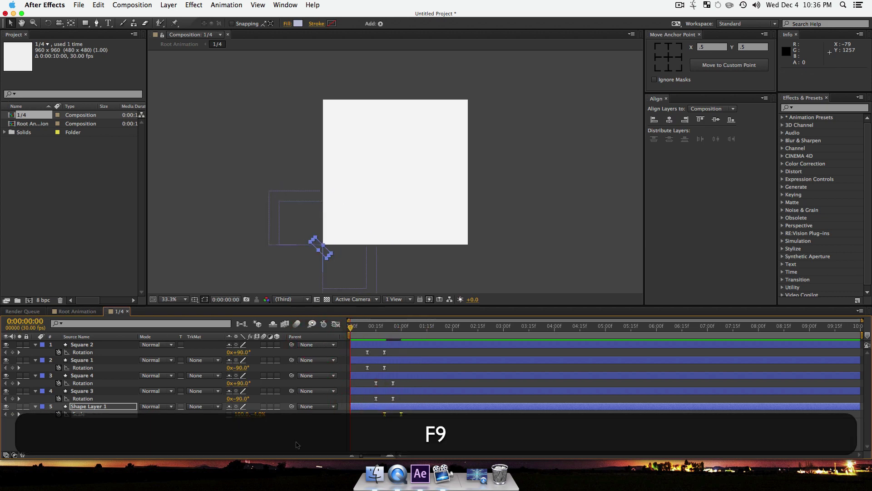
pyautogui.click(297, 445)
pyautogui.press('space')
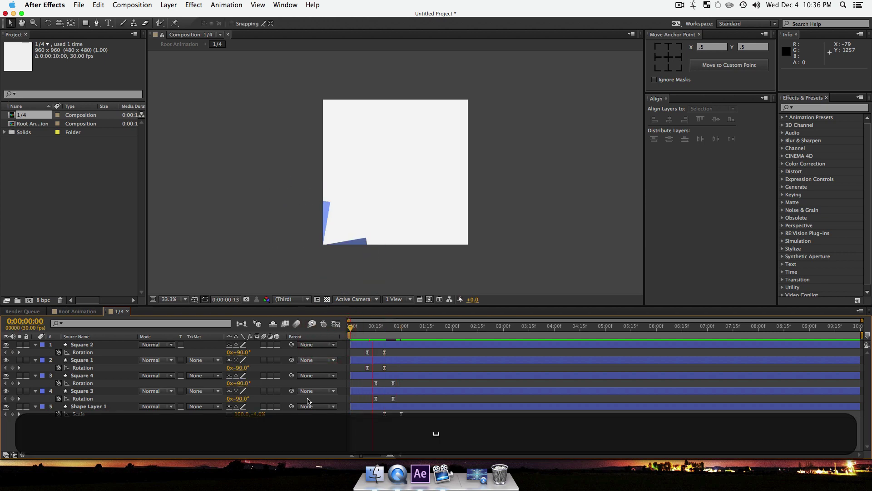
pyautogui.press('space')
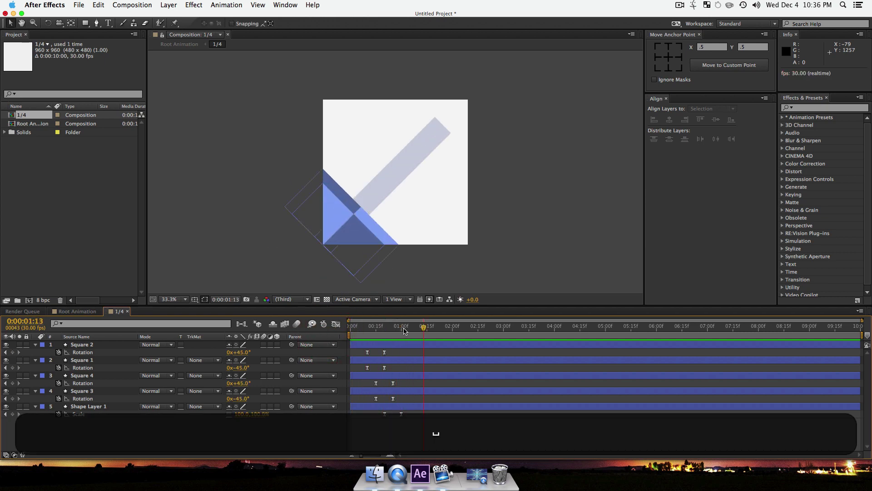
pyautogui.click(432, 327)
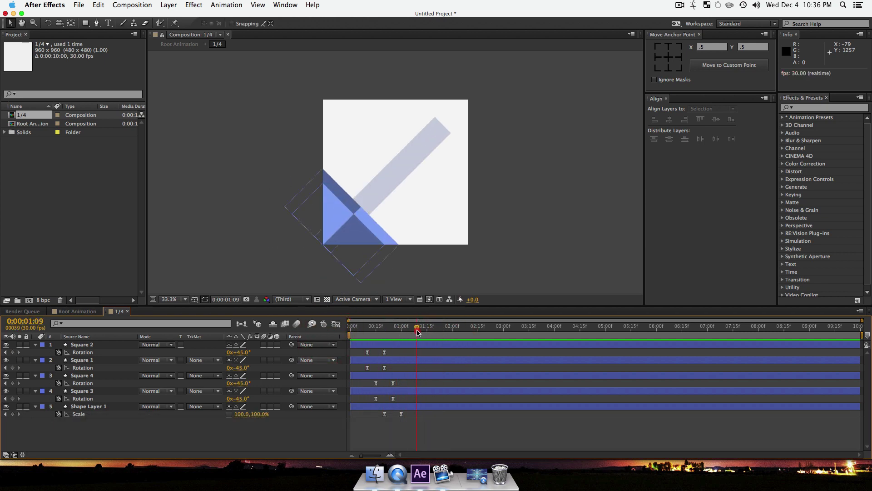
pyautogui.click(401, 414)
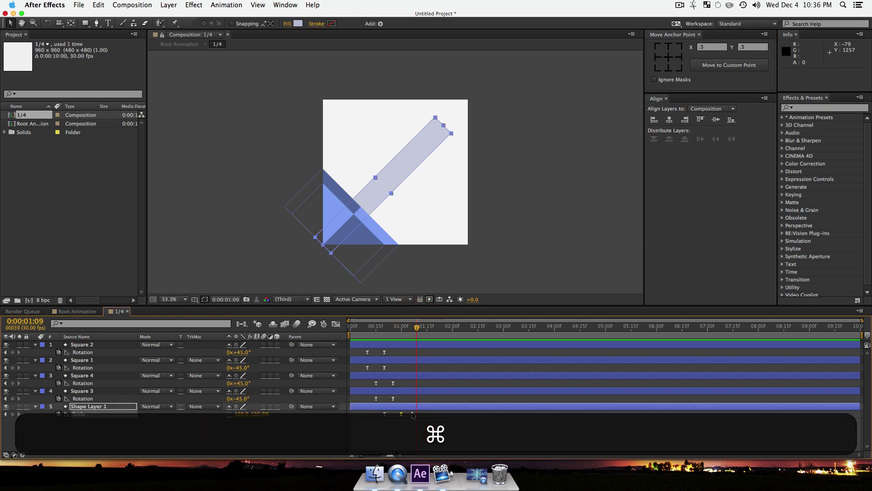
# Copy the Scale keyframe later and narrow the bar to 7.0, 100% by 0:00:01:19.
pyautogui.press('super+c')
pyautogui.press('super+v')
pyautogui.click(443, 336)
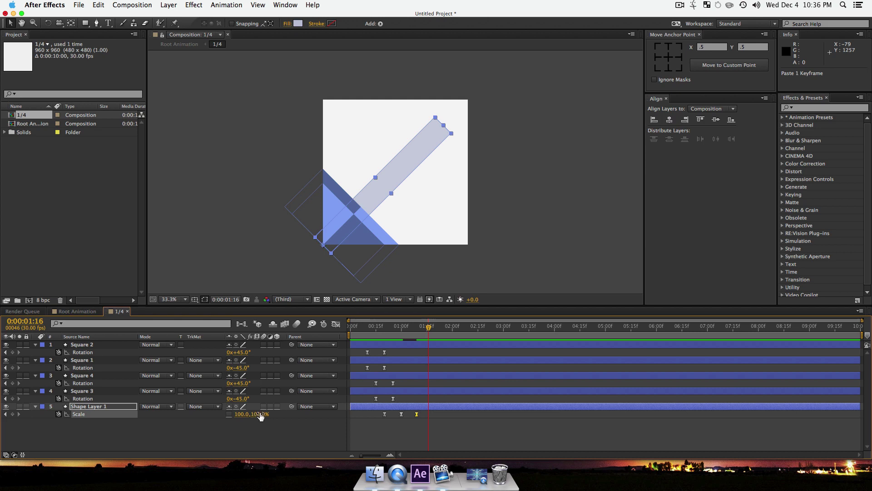
pyautogui.moveTo(261, 417); pyautogui.dragTo(206, 416)
pyautogui.press('super+z')
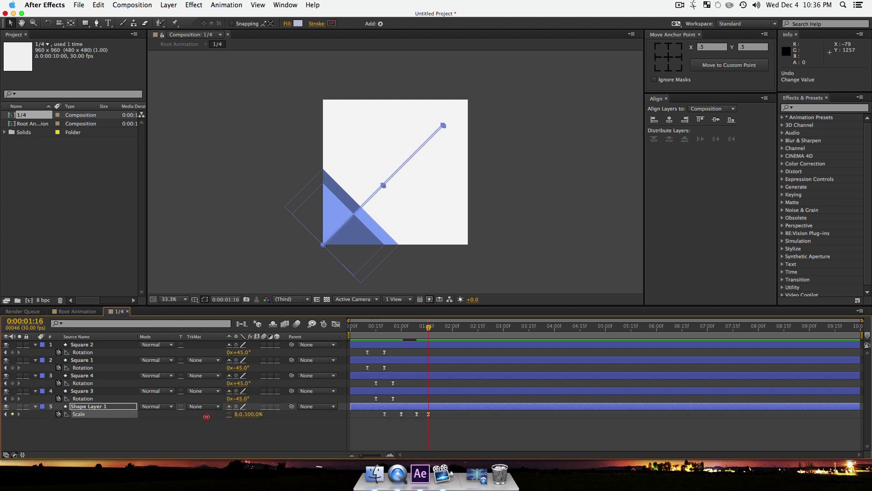
pyautogui.click(220, 439)
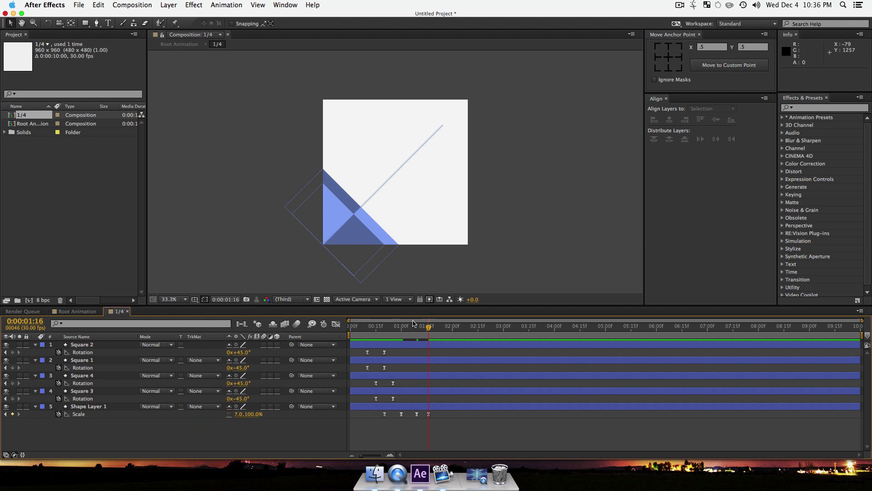
# Preview from the start and scrub to check the bar's timing.
pyautogui.moveTo(414, 323); pyautogui.dragTo(351, 324)
pyautogui.press('space')
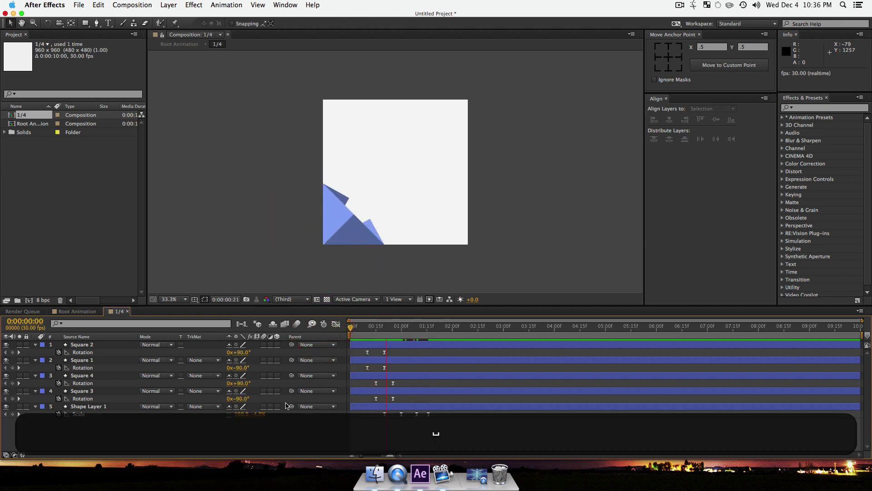
pyautogui.press('space')
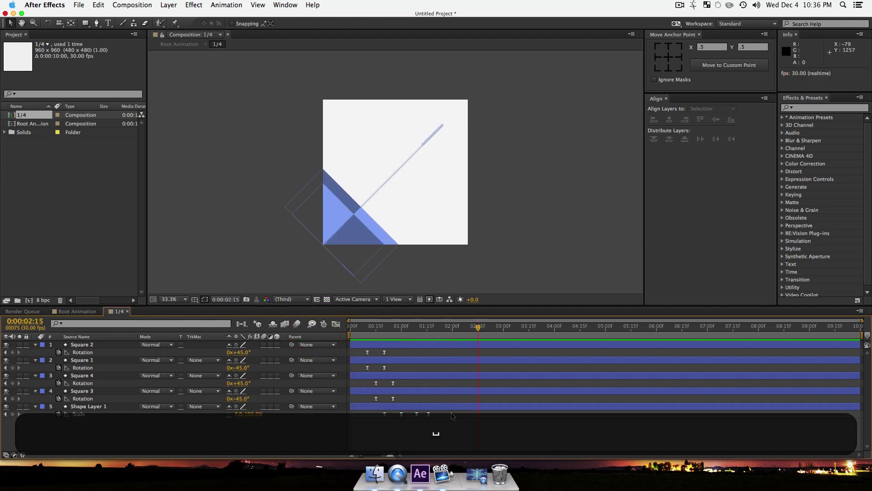
pyautogui.moveTo(448, 330); pyautogui.dragTo(434, 360)
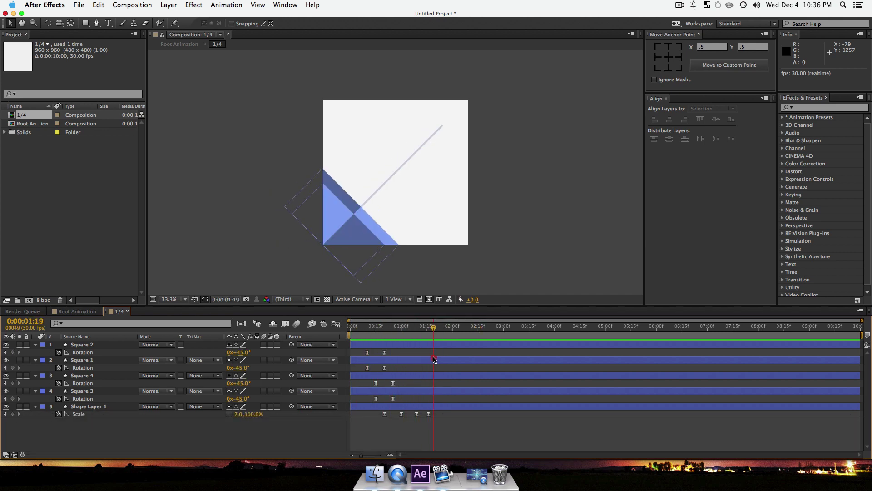
pyautogui.click(229, 434)
# Draw a square near the canvas centre with its anchor centred.
pyautogui.moveTo(90, 26); pyautogui.dragTo(109, 31)
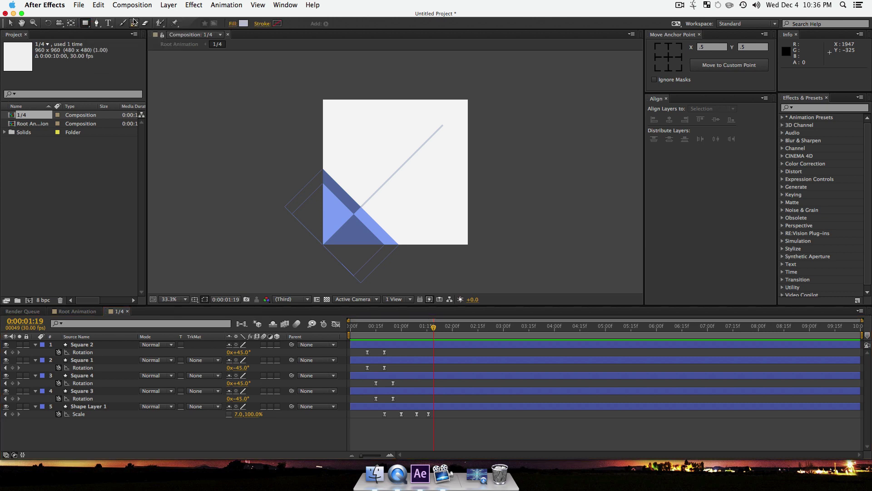
pyautogui.moveTo(373, 149); pyautogui.dragTo(416, 192)
pyautogui.press('v')
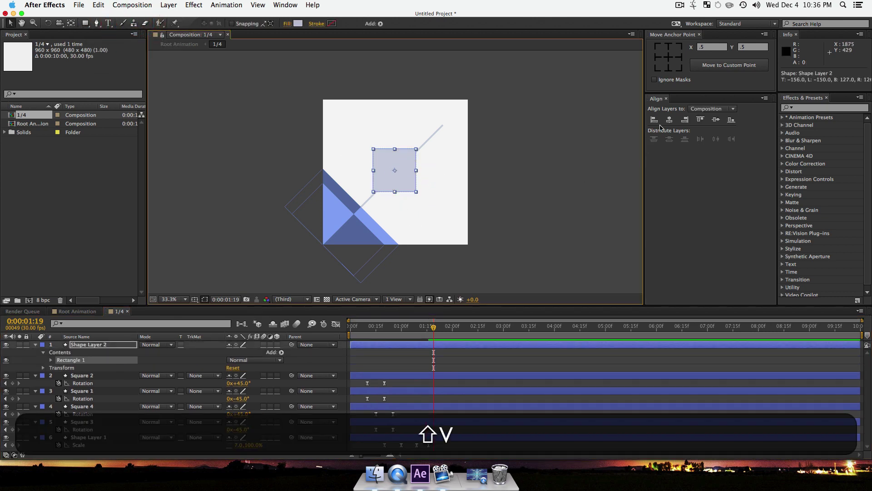
pyautogui.click(668, 57)
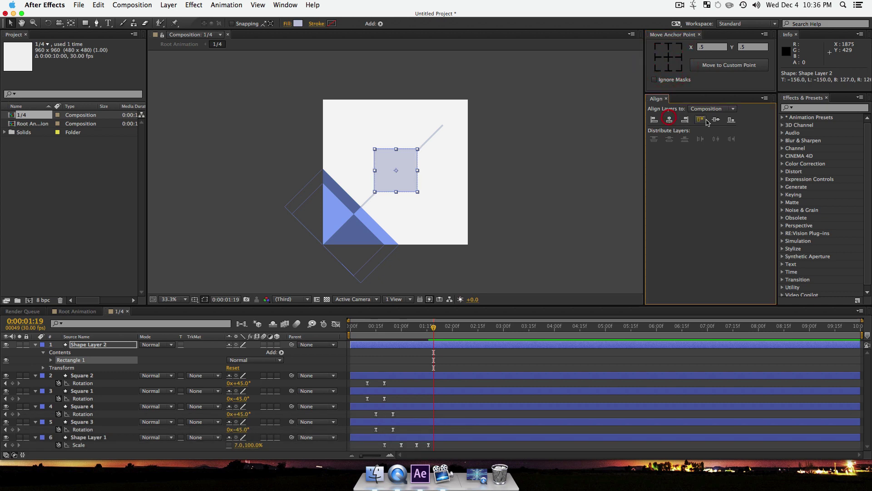
# Fill the new square with dark navy #313644.
pyautogui.press('v')
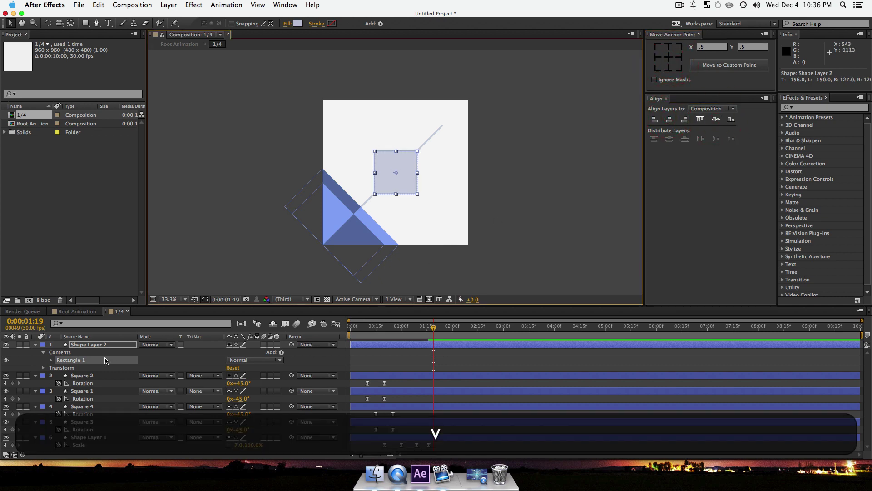
pyautogui.click(298, 23)
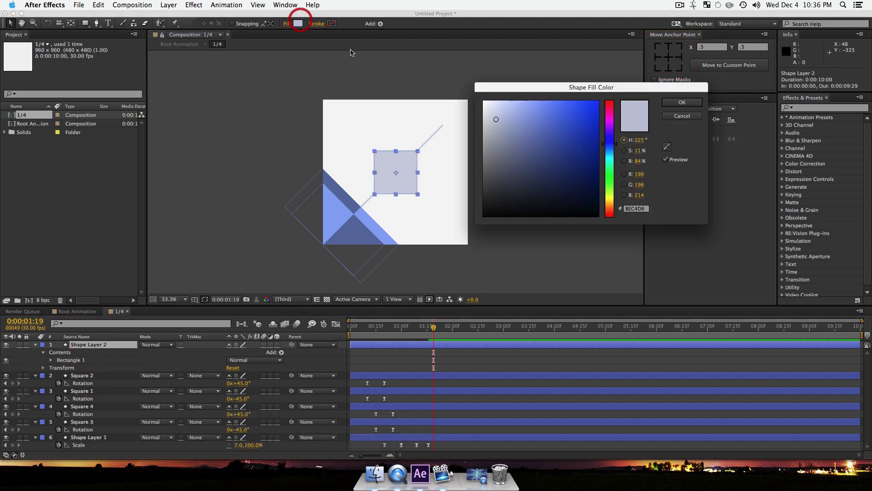
pyautogui.moveTo(500, 155); pyautogui.dragTo(514, 186)
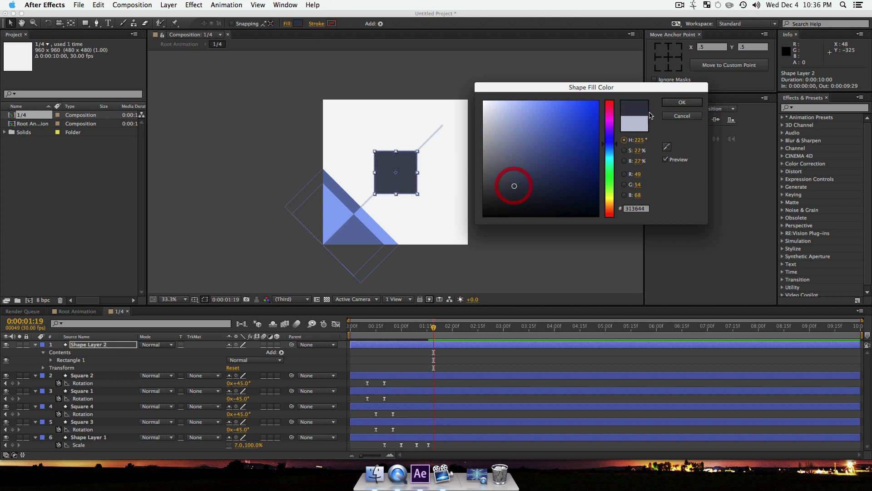
pyautogui.click(685, 103)
# Keyframe the square's Scale from 0% to 52% at 0:00:01:18 with Easy Ease.
pyautogui.press('s')
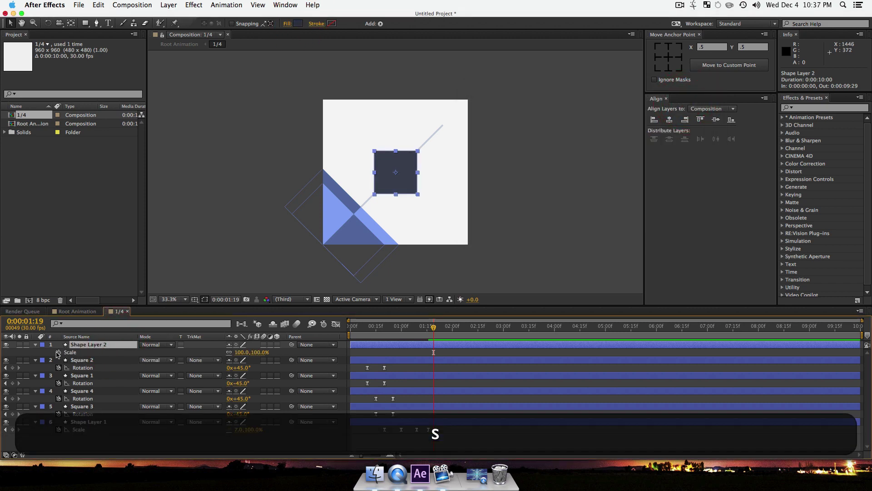
pyautogui.click(422, 329)
pyautogui.moveTo(421, 330); pyautogui.dragTo(417, 332)
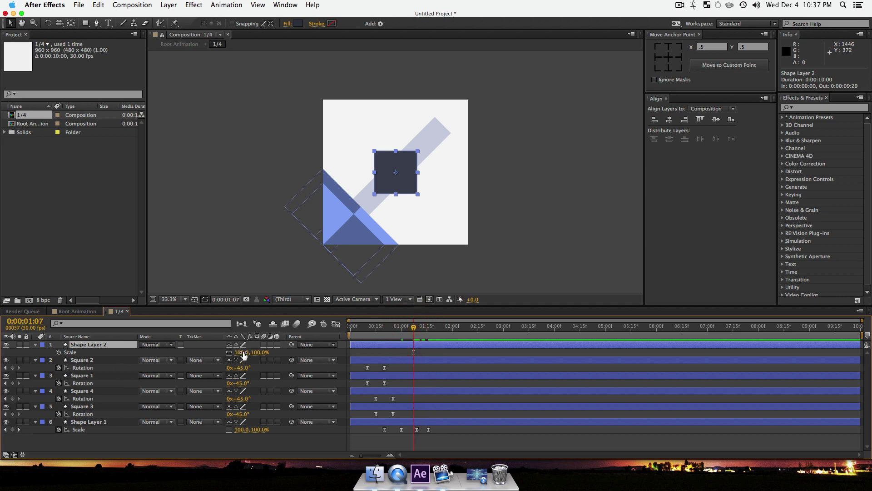
pyautogui.moveTo(244, 355); pyautogui.dragTo(220, 353)
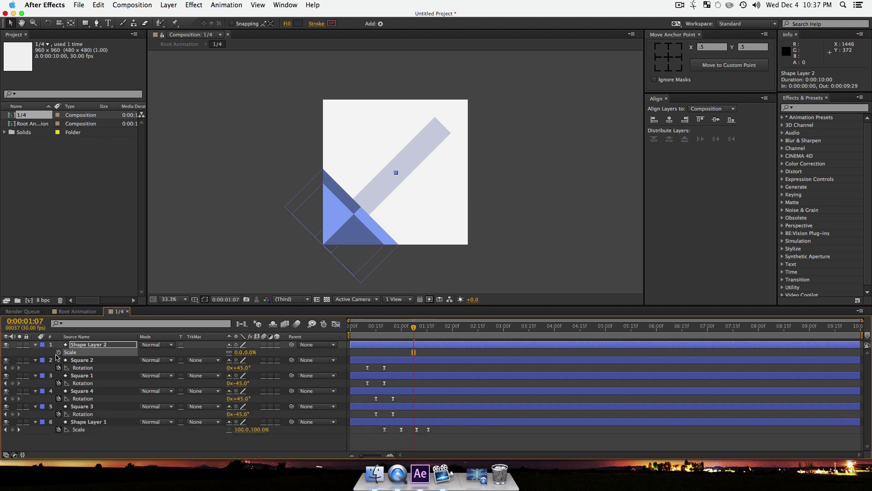
pyautogui.moveTo(418, 335); pyautogui.dragTo(431, 336)
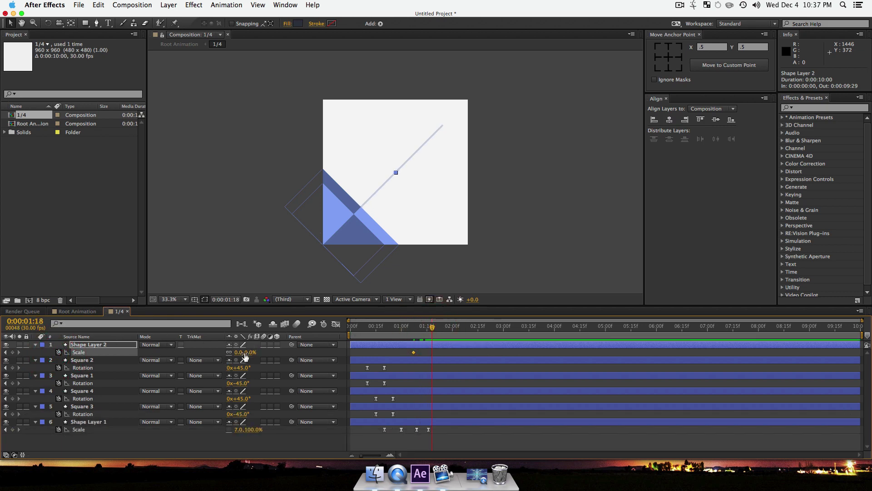
pyautogui.moveTo(246, 353); pyautogui.dragTo(270, 352)
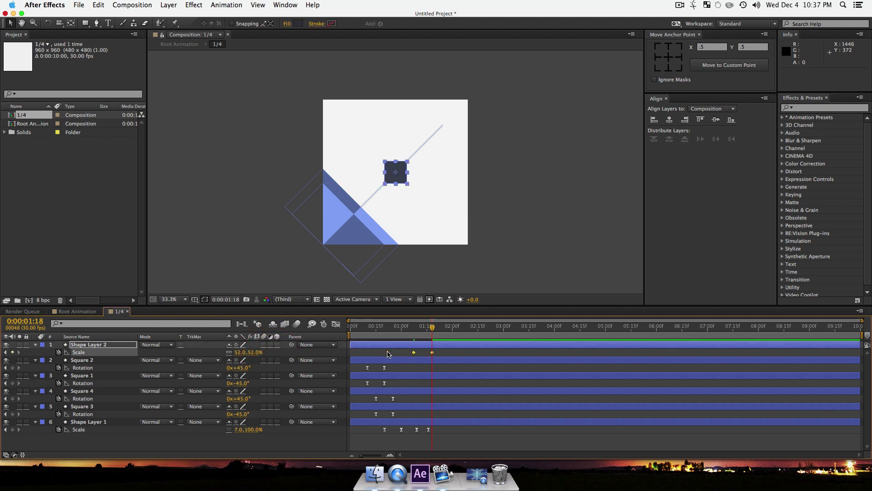
pyautogui.moveTo(443, 354); pyautogui.dragTo(389, 354)
pyautogui.press('F9')
pyautogui.click(104, 344)
# Keyframe Shape Layer 2's Rotation, setting 90° at the earlier keyframe so it turns to 0°.
pyautogui.press('r')
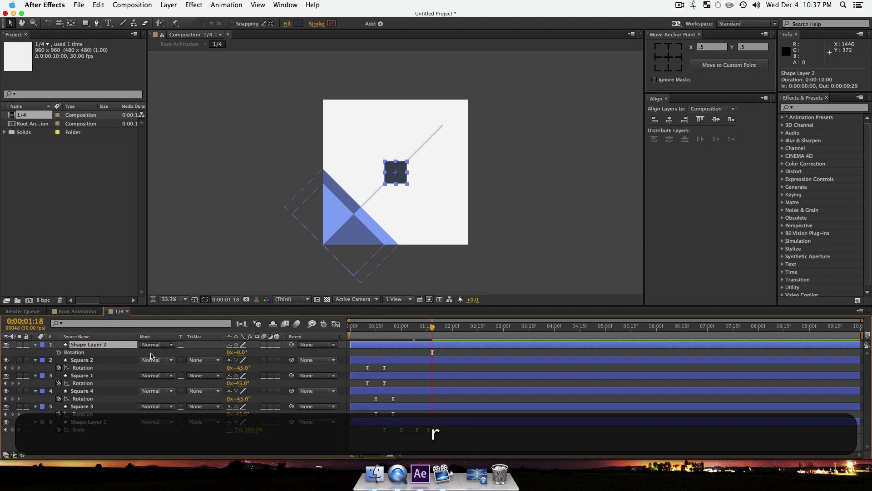
pyautogui.click(59, 352)
pyautogui.click(88, 348)
pyautogui.press('u')
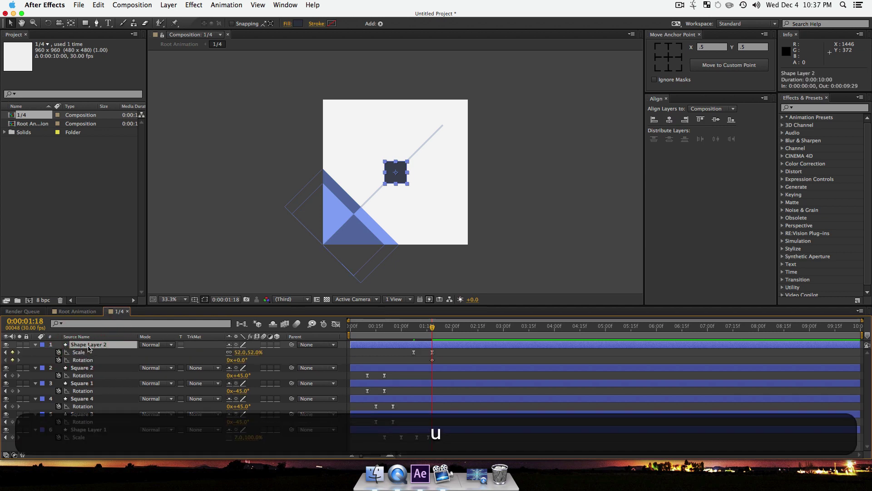
pyautogui.moveTo(429, 329)
pyautogui.mouseDown()
pyautogui.moveTo(408, 331)
pyautogui.moveTo(419, 331)
pyautogui.mouseUp()
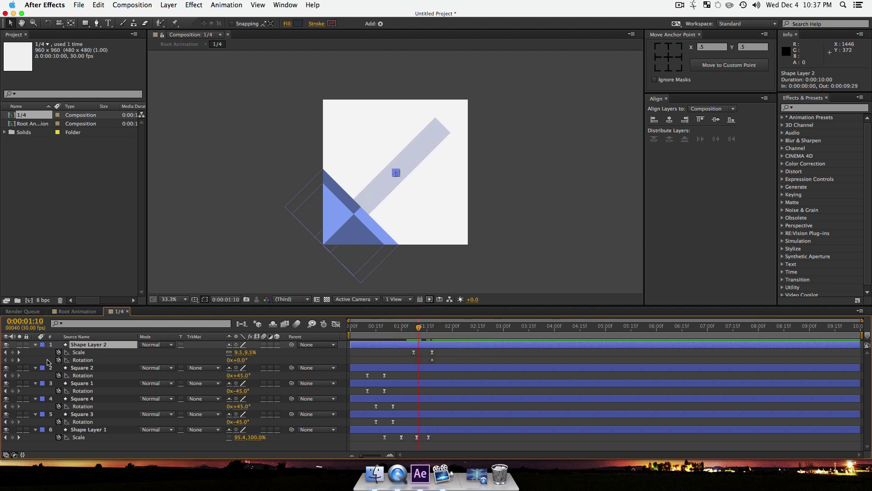
pyautogui.press('j')
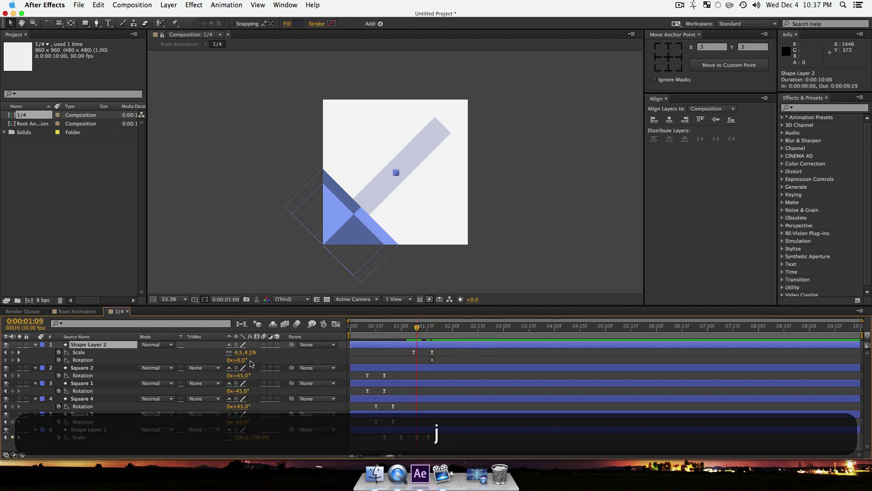
pyautogui.press('j')
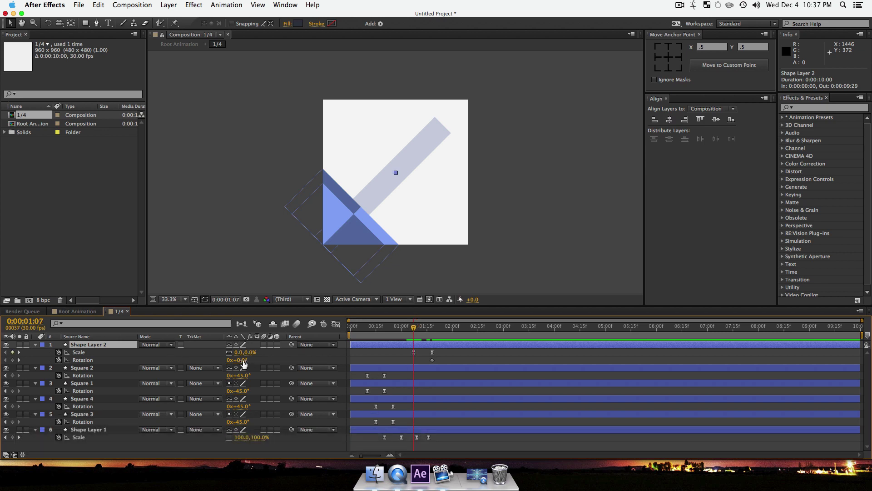
pyautogui.write('90')
pyautogui.press('Return')
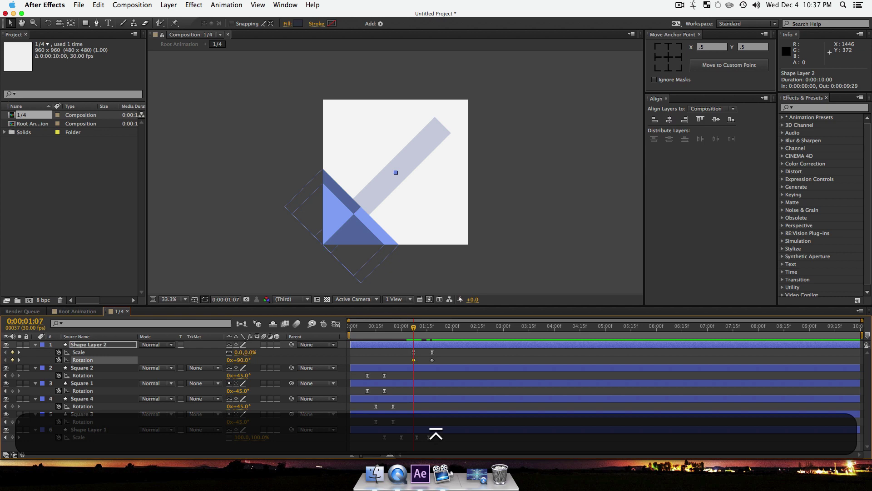
# Ease both Rotation keyframes and scrub through the spin from the first frame.
pyautogui.press('space')
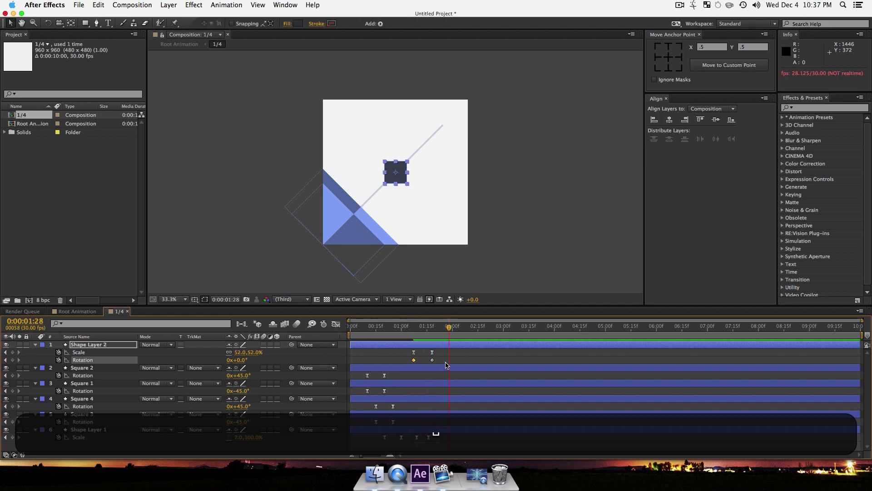
pyautogui.moveTo(446, 364); pyautogui.dragTo(399, 357)
pyautogui.press('F8')
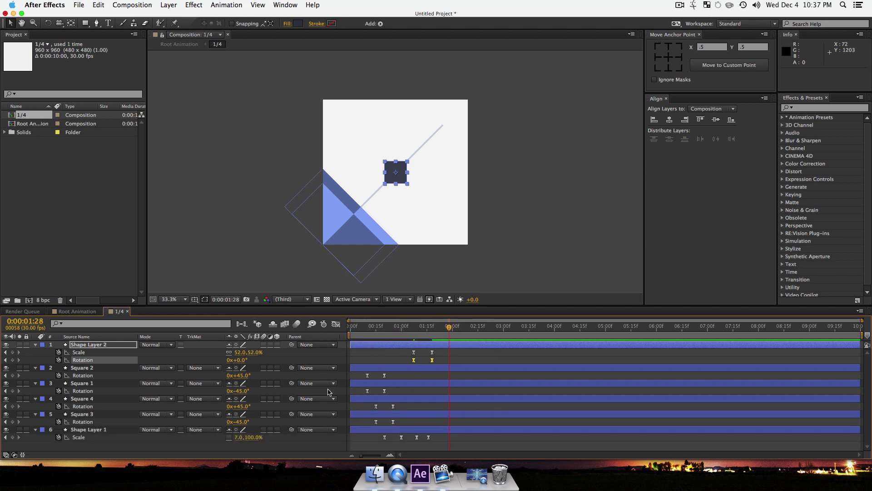
pyautogui.moveTo(452, 337); pyautogui.dragTo(350, 337)
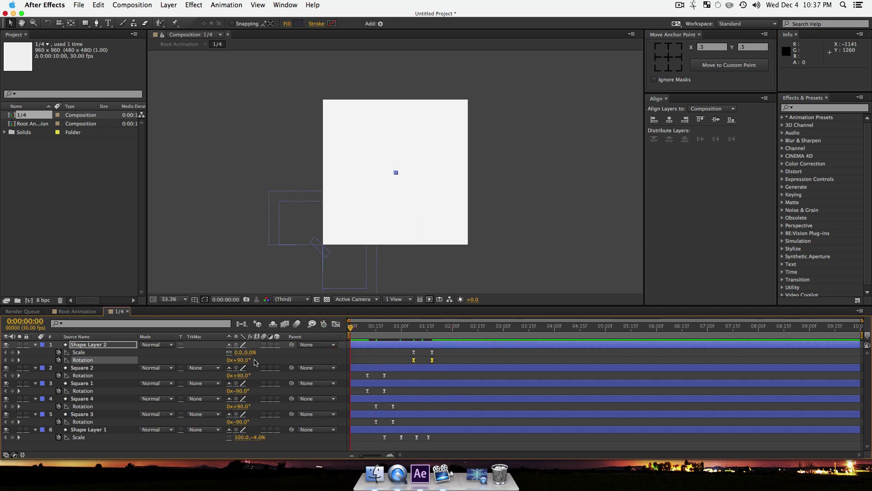
pyautogui.click(216, 443)
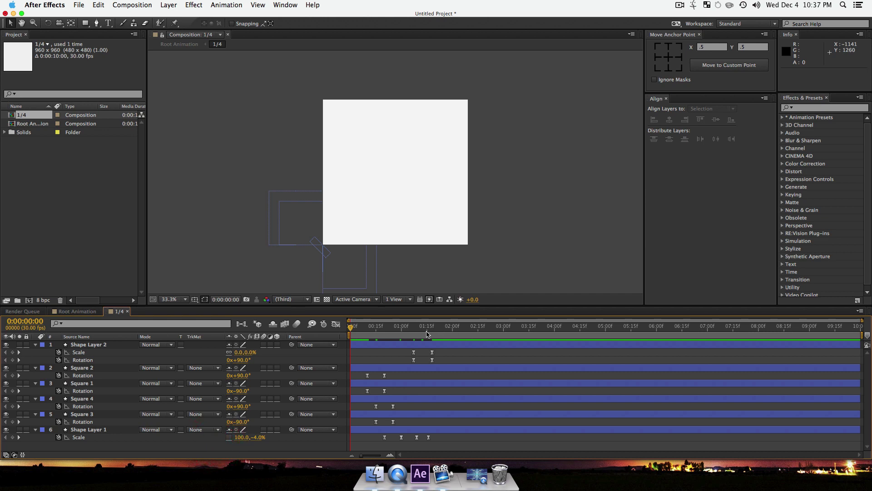
pyautogui.moveTo(427, 334)
pyautogui.mouseDown()
pyautogui.moveTo(373, 338)
pyautogui.moveTo(434, 346)
pyautogui.mouseUp()
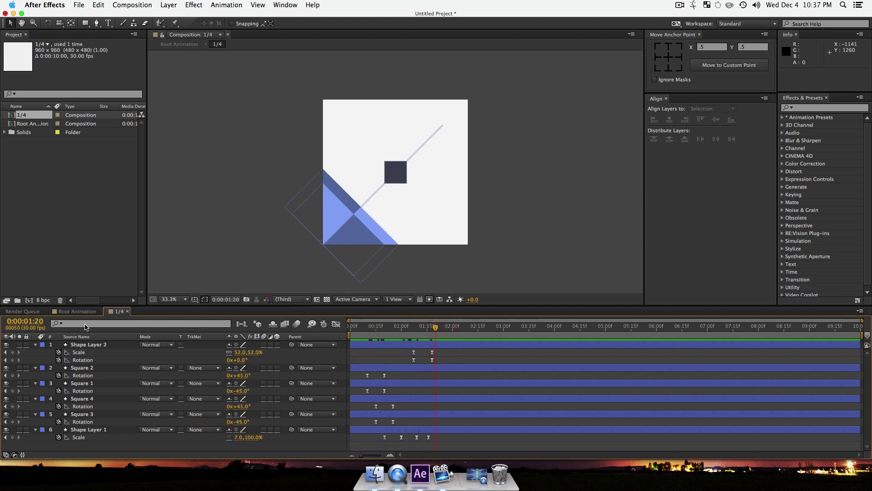
# Preview the current Root Animation composition from its start.
pyautogui.click(77, 311)
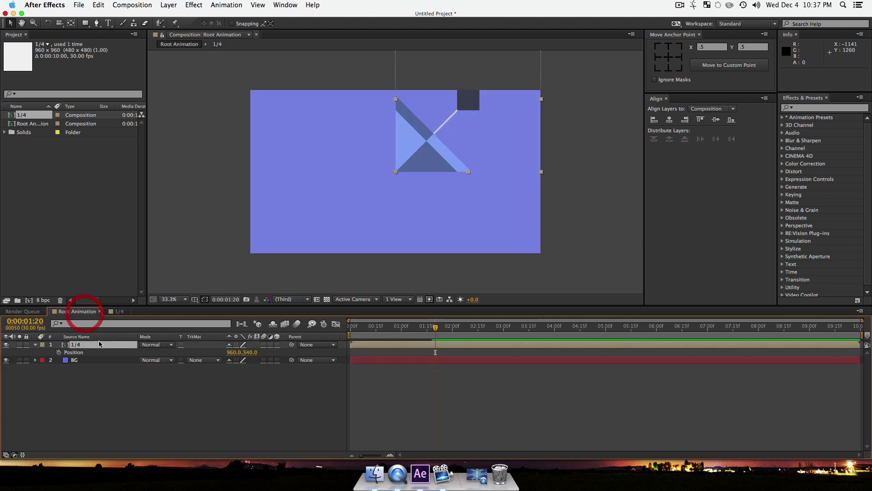
pyautogui.click(204, 409)
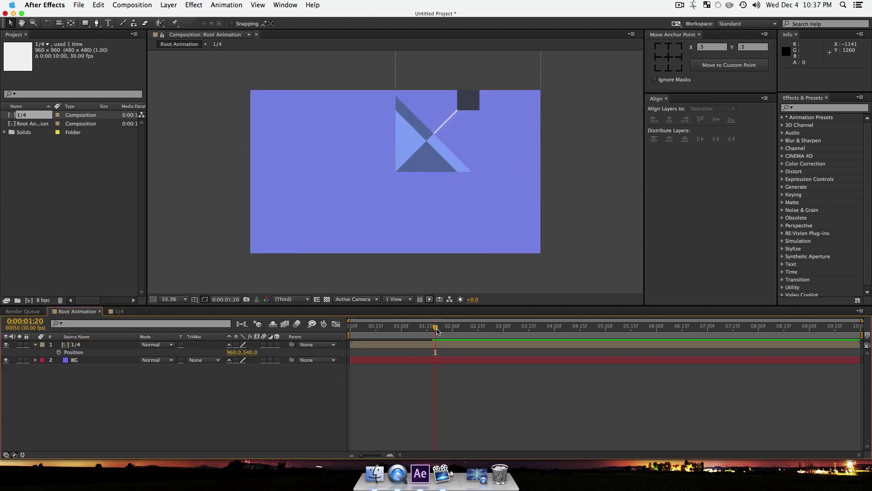
pyautogui.moveTo(437, 331); pyautogui.dragTo(366, 338)
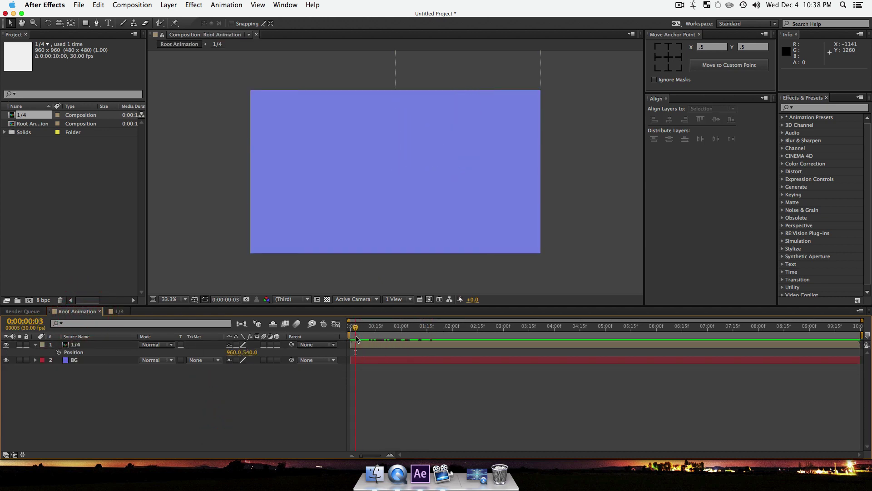
pyautogui.press('space')
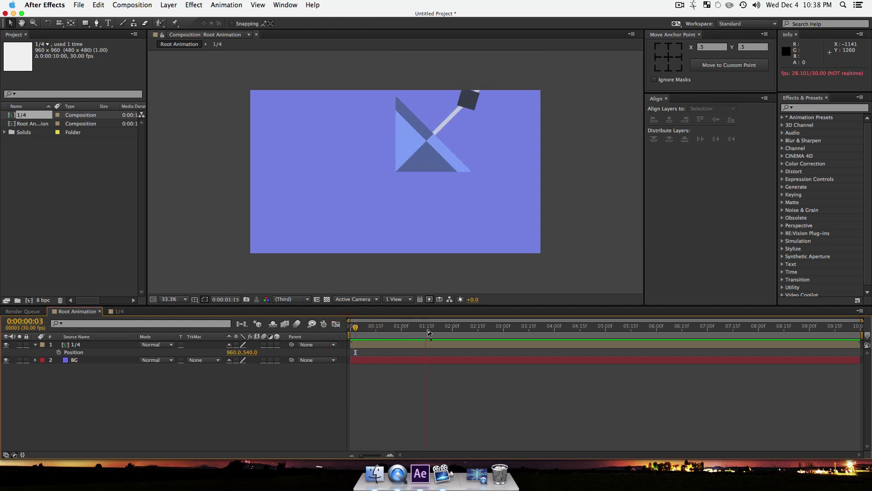
pyautogui.press('space')
pyautogui.moveTo(447, 332); pyautogui.dragTo(352, 334)
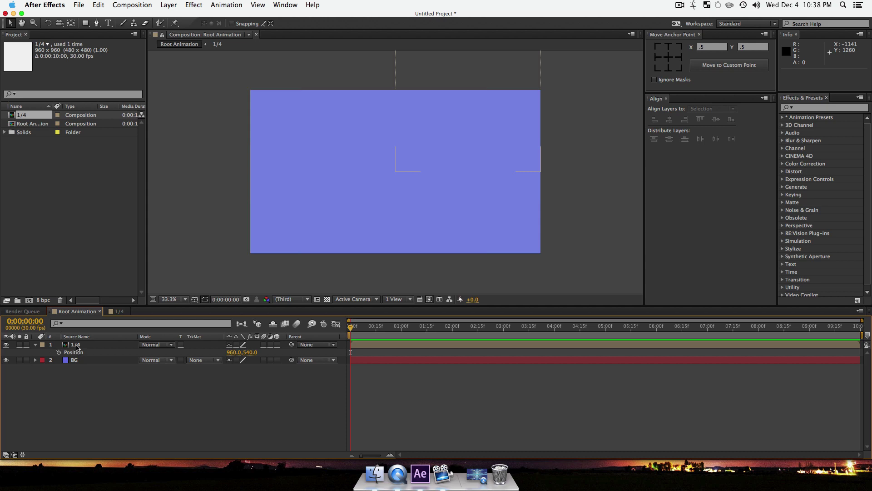
# Duplicate the 1/4 layer and set the copy's Rotation to 180°.
pyautogui.click(78, 348)
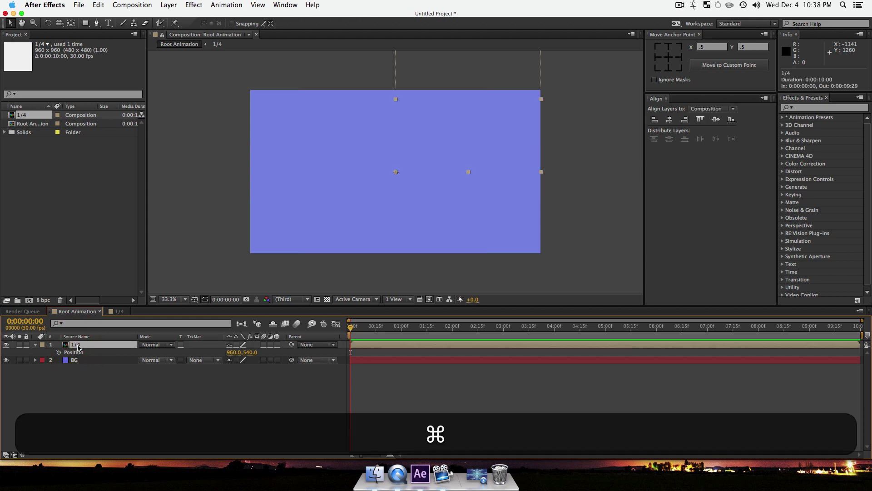
pyautogui.press('super+d')
pyautogui.press('r')
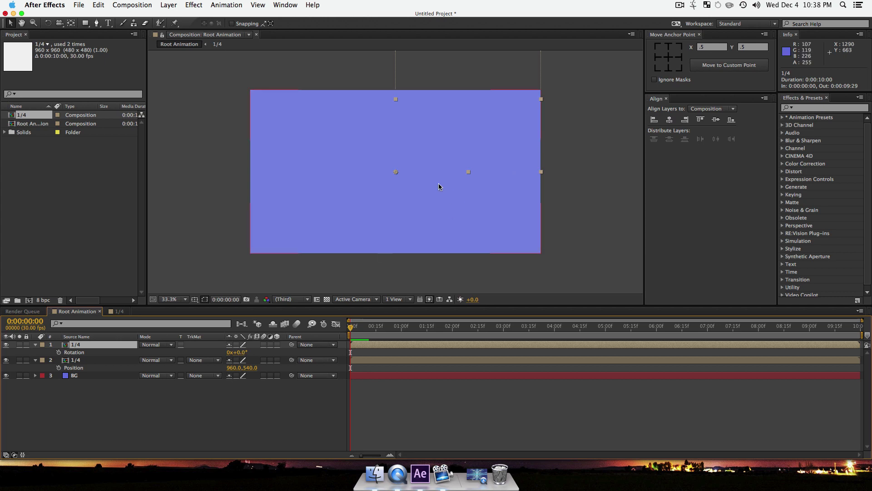
pyautogui.moveTo(240, 352); pyautogui.dragTo(262, 350)
pyautogui.click(233, 350)
pyautogui.write('180')
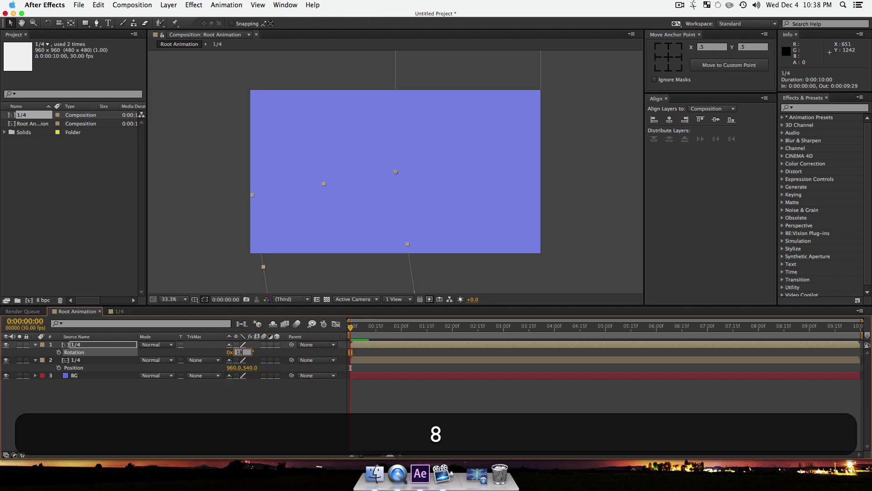
pyautogui.press('Return')
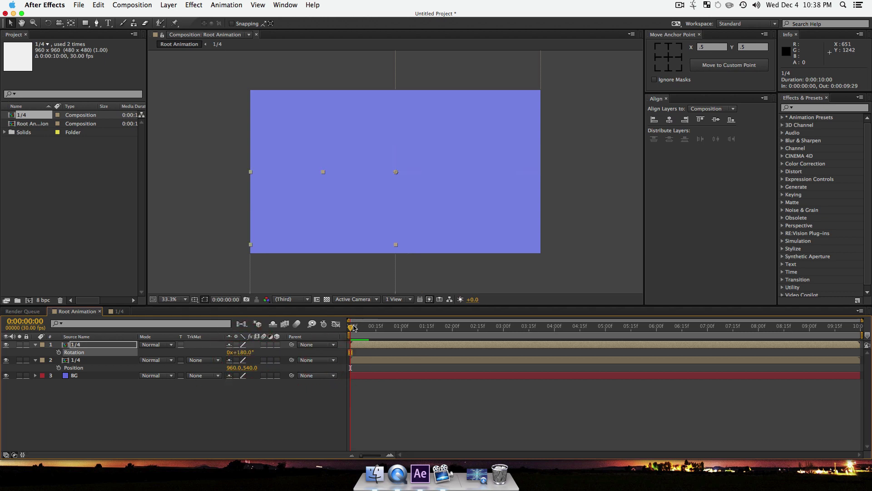
pyautogui.moveTo(362, 333); pyautogui.dragTo(436, 337)
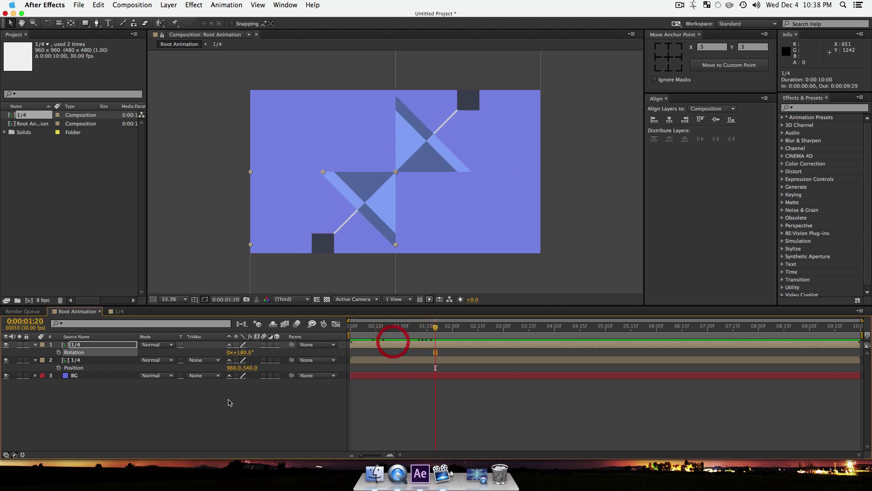
# Duplicate both 1/4 layers and flip the new copies vertically.
pyautogui.click(195, 402)
pyautogui.click(89, 360)
pyautogui.keyDown('shift'); pyautogui.click(89, 345); pyautogui.keyUp('shift')
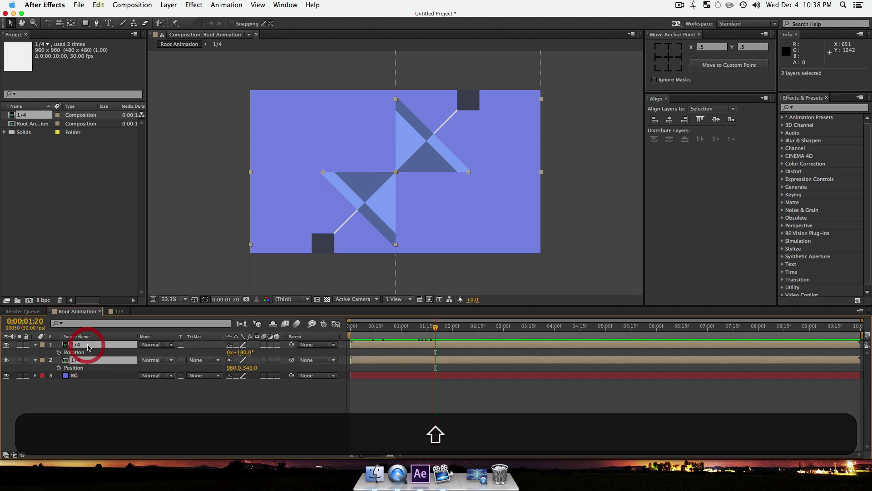
pyautogui.press('super+d')
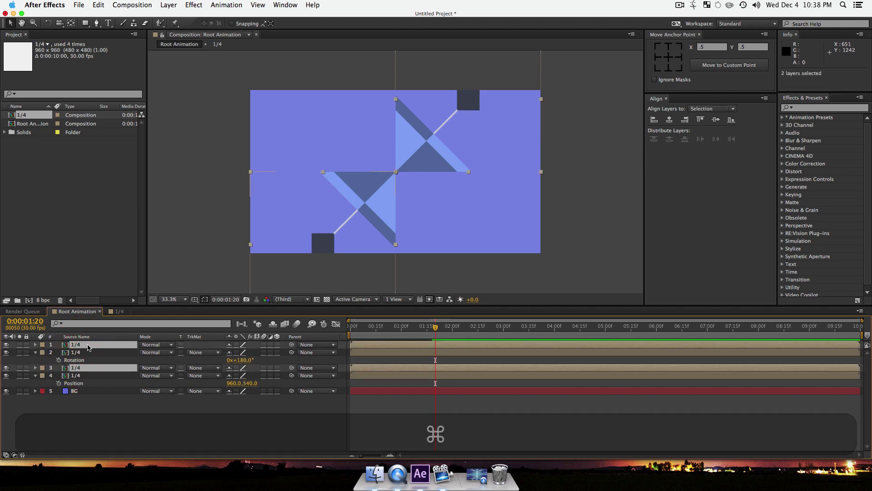
pyautogui.rightClick(89, 346)
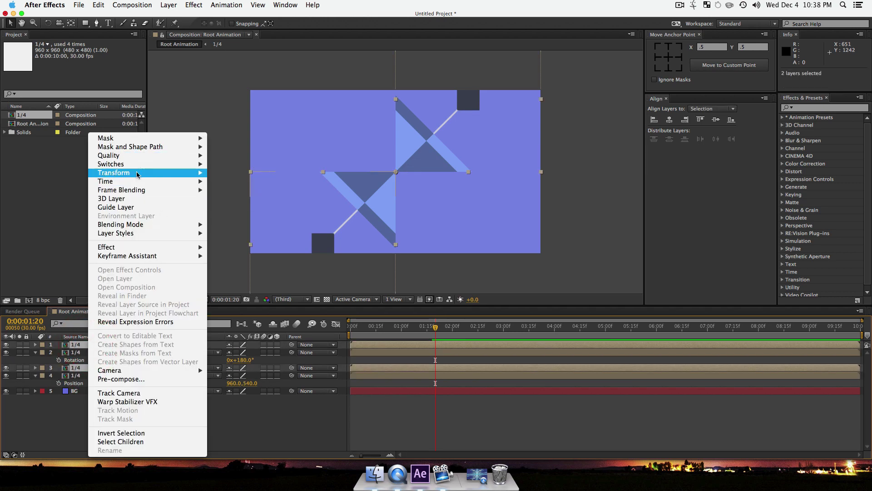
pyautogui.moveTo(136, 174)
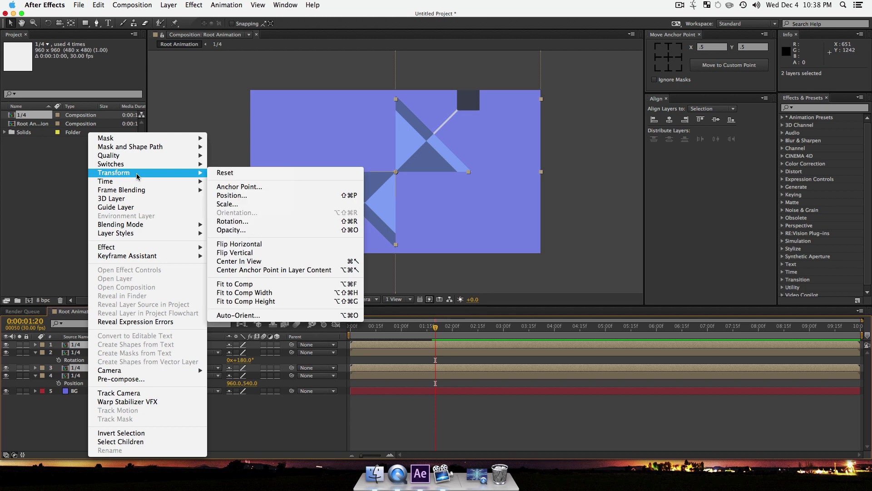
pyautogui.click(245, 253)
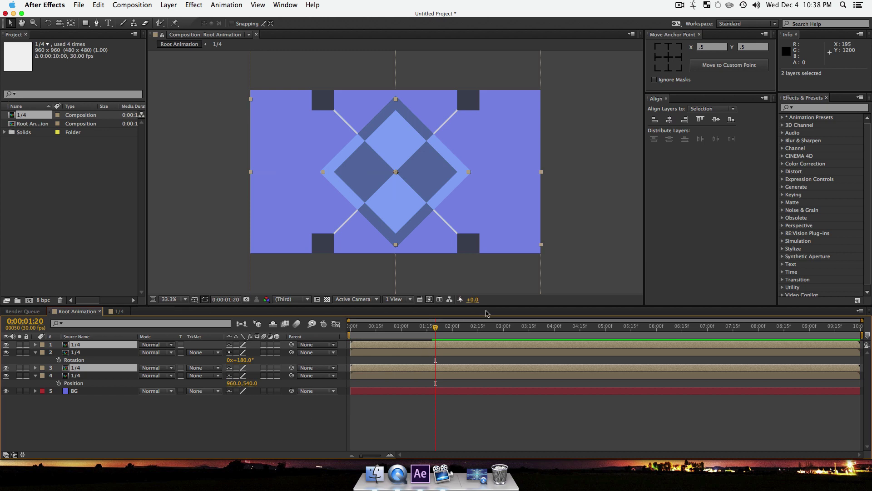
# Check the four mirrored 1/4 layers and add a new Null Object.
pyautogui.moveTo(461, 333); pyautogui.dragTo(383, 333)
pyautogui.click(159, 414)
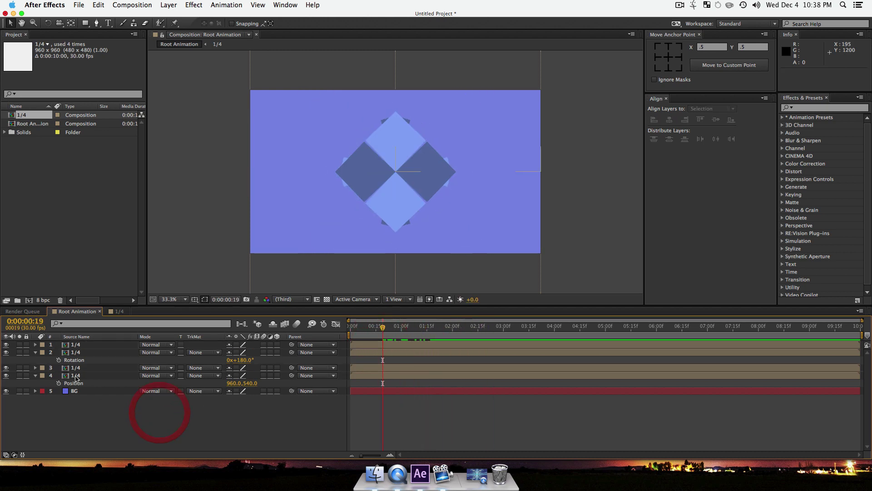
pyautogui.click(71, 375)
pyautogui.keyDown('shift'); pyautogui.click(77, 344); pyautogui.keyUp('shift')
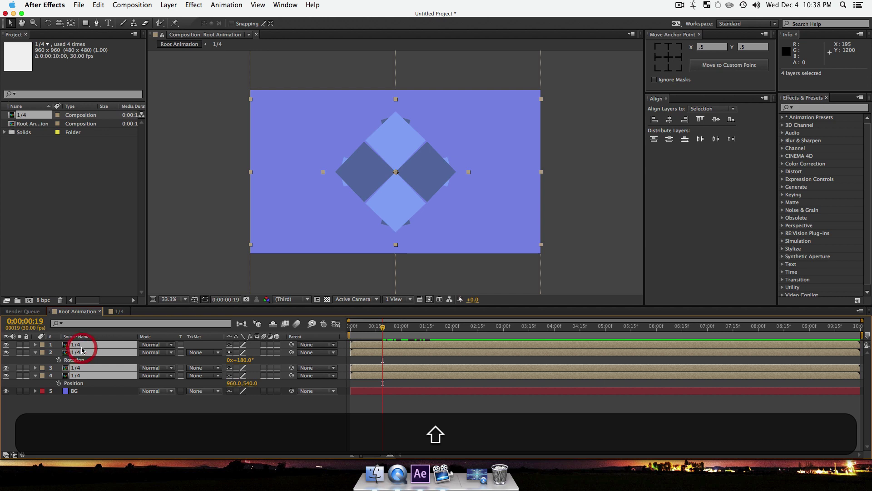
pyautogui.click(81, 414)
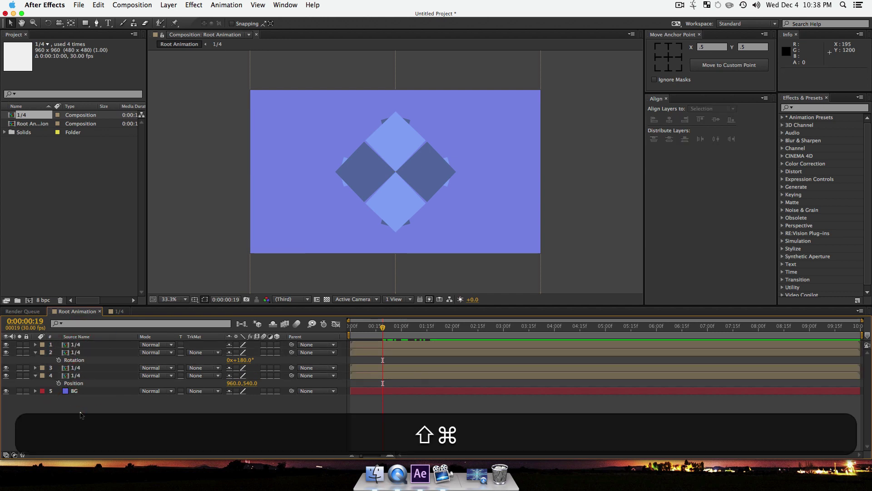
pyautogui.press('shift+super+y')
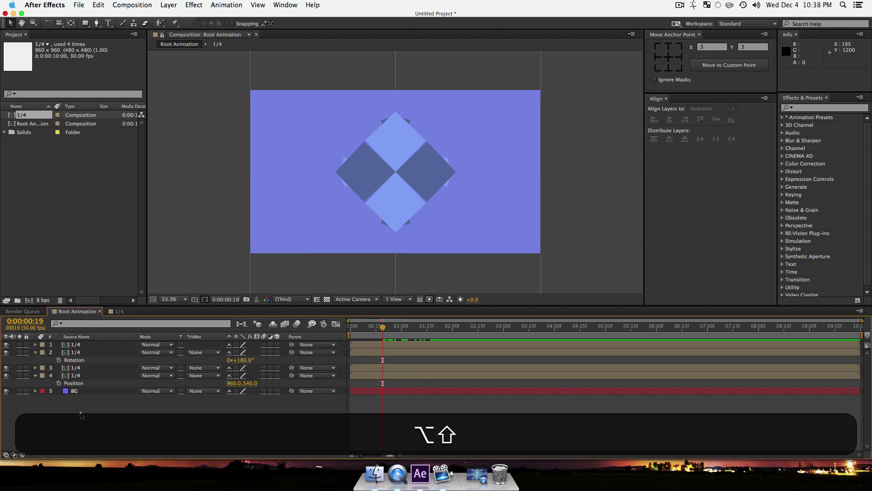
pyautogui.press('alt+shift+super+y')
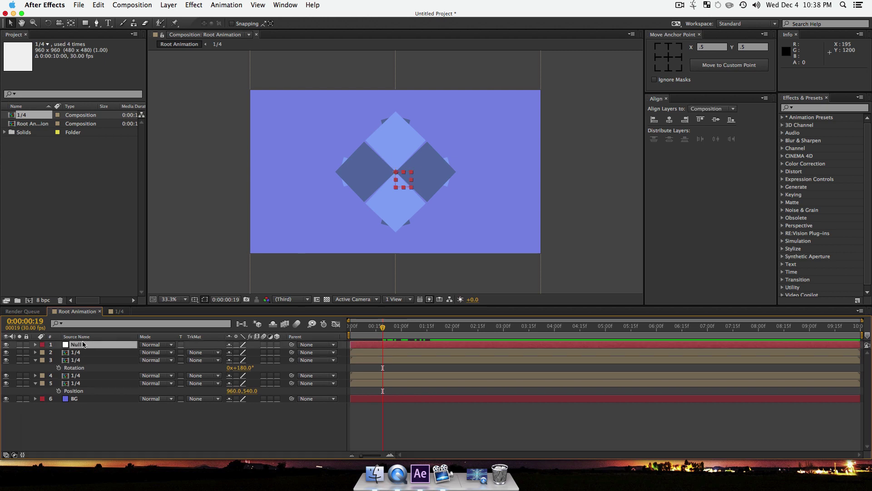
# Pick-whip the four 1/4 layers to Null 1, scale it to 55.0, 55.0%, and preview.
pyautogui.click(86, 384)
pyautogui.keyDown('shift'); pyautogui.click(82, 353); pyautogui.keyUp('shift')
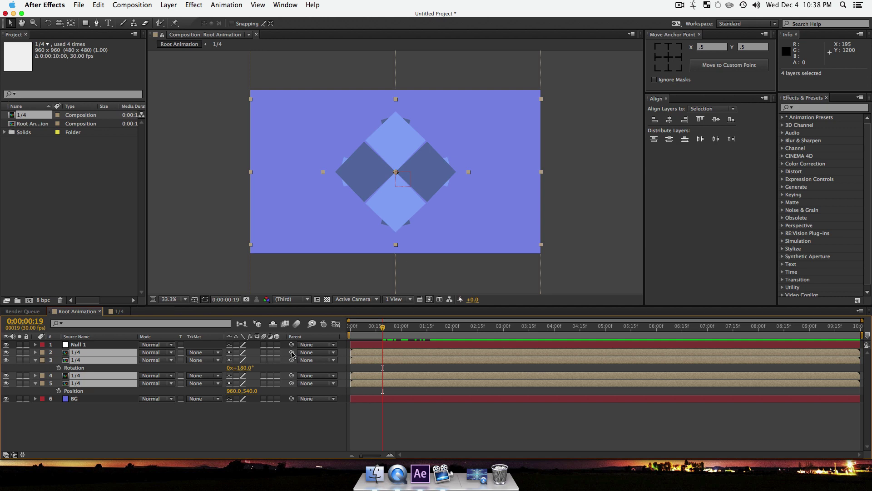
pyautogui.moveTo(275, 355); pyautogui.dragTo(86, 347)
pyautogui.press('s')
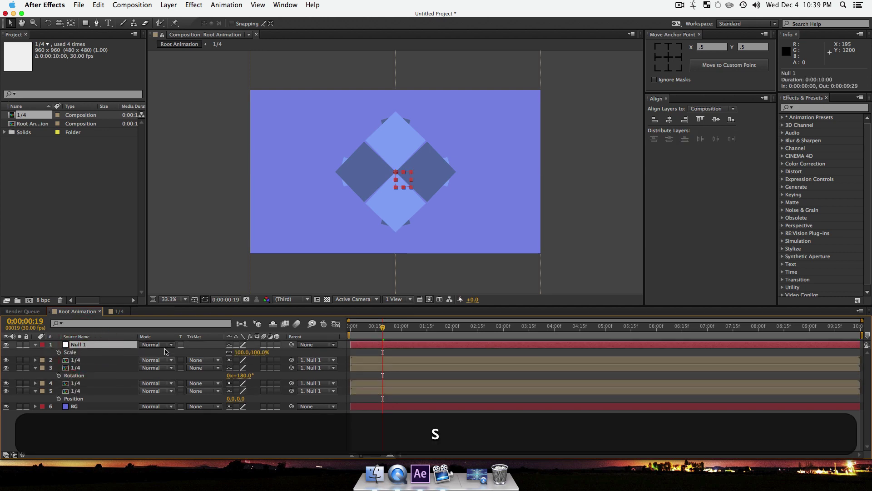
pyautogui.moveTo(237, 353); pyautogui.dragTo(221, 355)
pyautogui.moveTo(384, 327); pyautogui.dragTo(350, 328)
pyautogui.click(161, 431)
pyautogui.press('space')
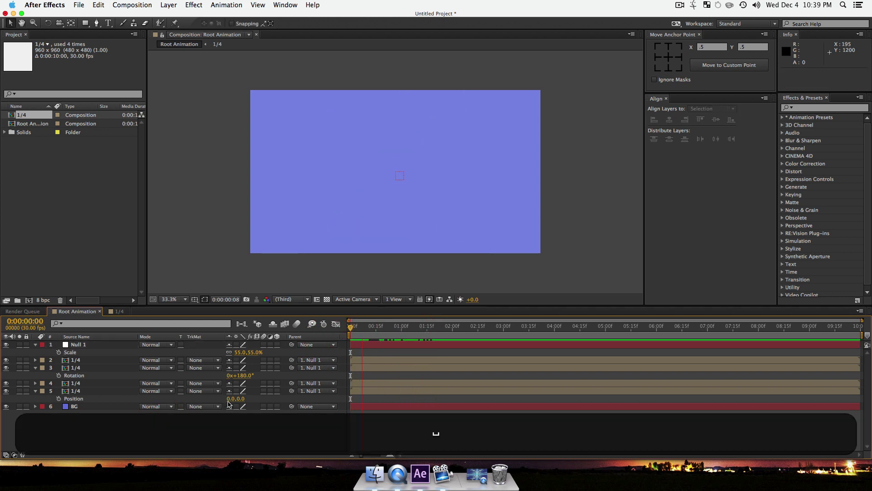
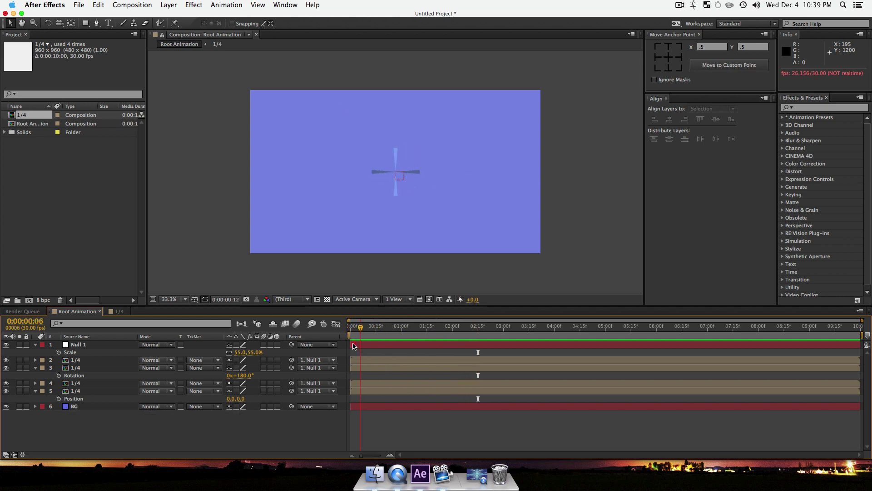
# Play and stop a preview of the Root Animation burst, then switch to the 1/4 composition.
pyautogui.click(324, 349)
pyautogui.press('space')
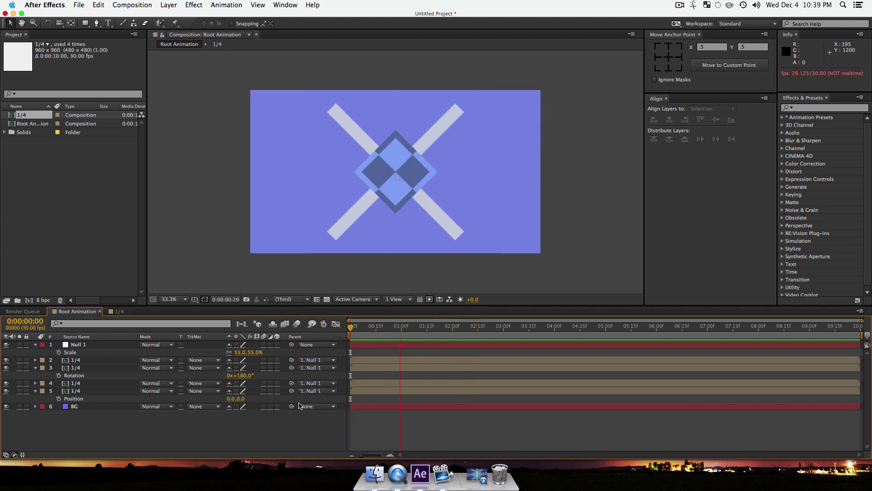
pyautogui.press('space')
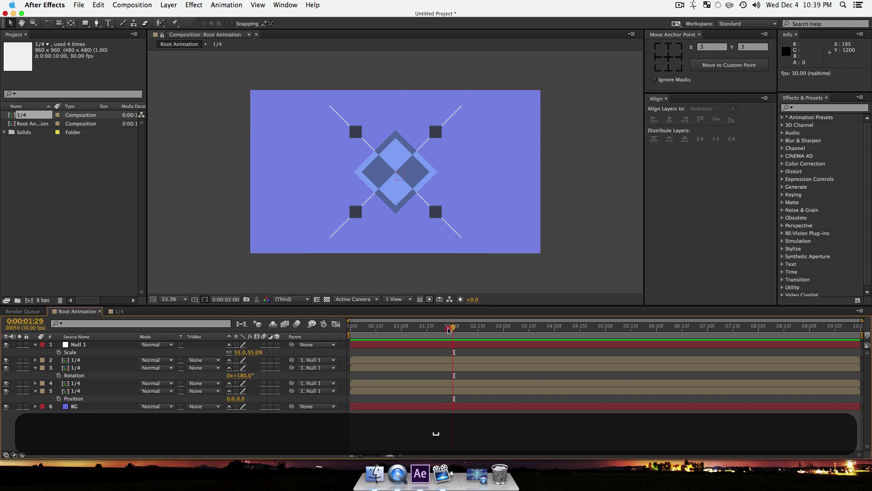
pyautogui.click(268, 349)
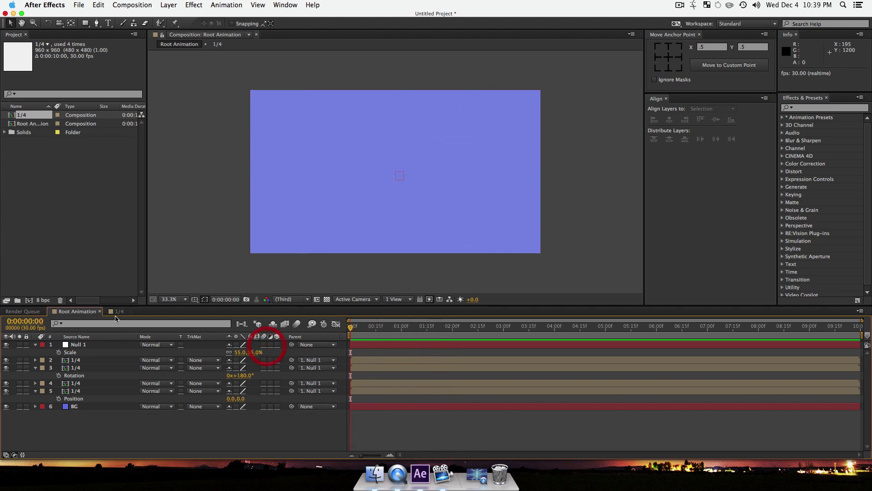
pyautogui.click(117, 313)
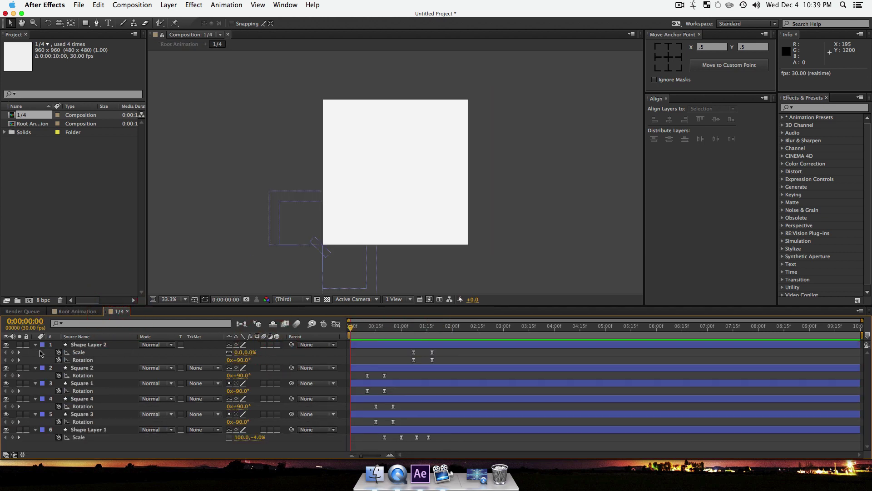
# Enable motion blur on the 1/4 shape layers and the composition, check it near 0:00:01:09, then return to Root Animation.
pyautogui.click(86, 368)
pyautogui.moveTo(416, 325); pyautogui.dragTo(433, 327)
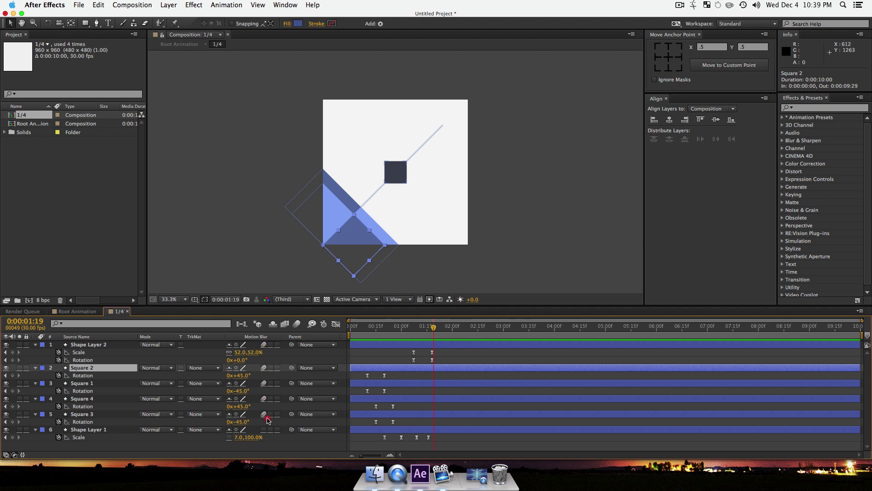
pyautogui.click(266, 431)
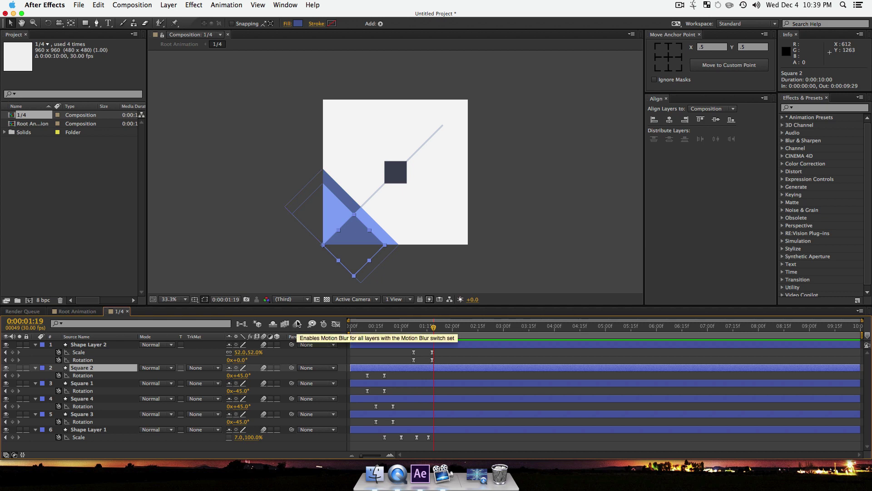
pyautogui.click(298, 324)
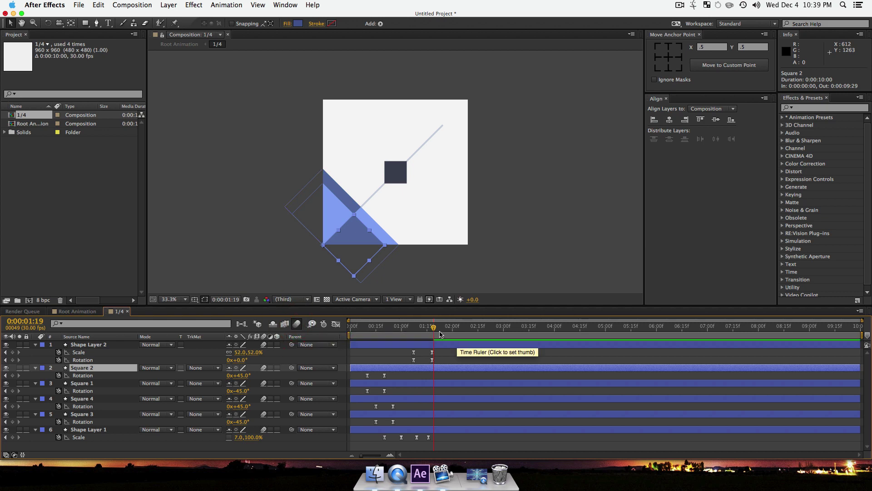
pyautogui.click(416, 331)
pyautogui.moveTo(408, 334); pyautogui.dragTo(390, 335)
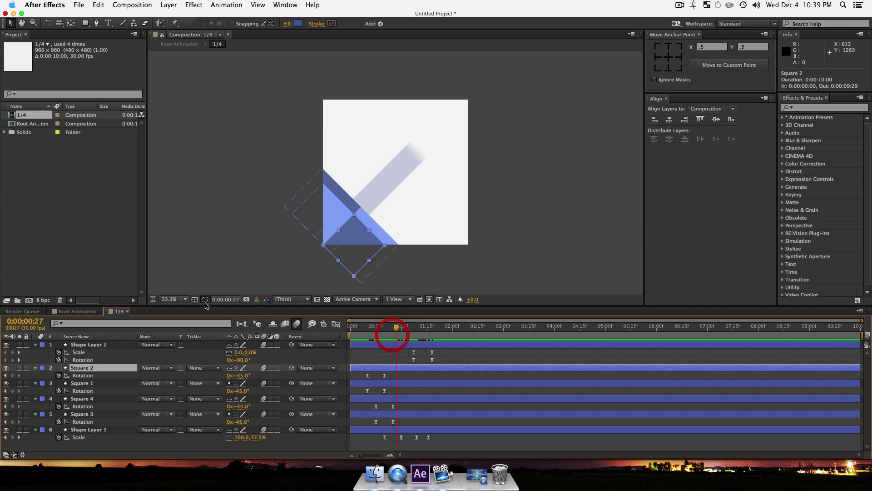
pyautogui.click(89, 313)
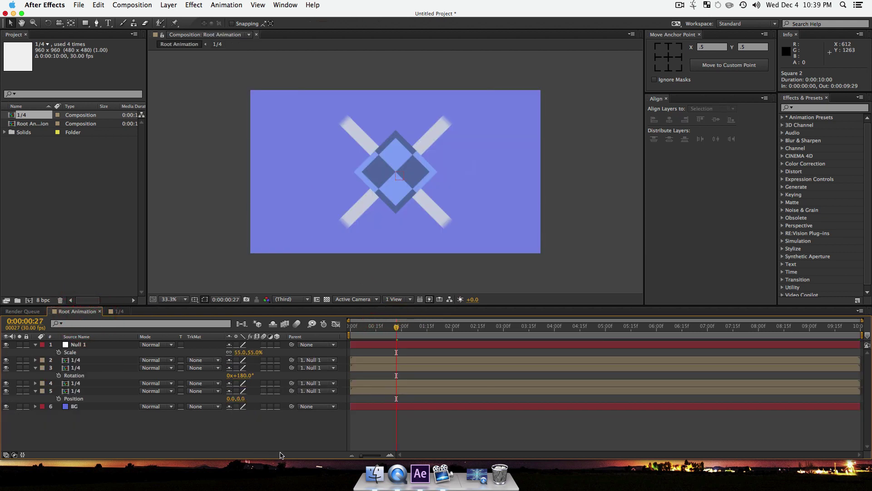
# End the work area at 0:00:02:11, where the burst settles.
pyautogui.click(273, 432)
pyautogui.moveTo(397, 336); pyautogui.dragTo(472, 337)
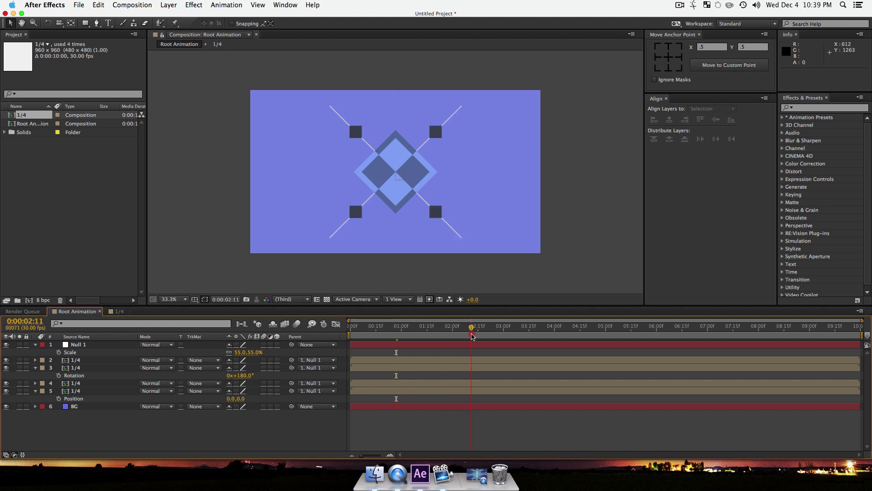
pyautogui.press('n')
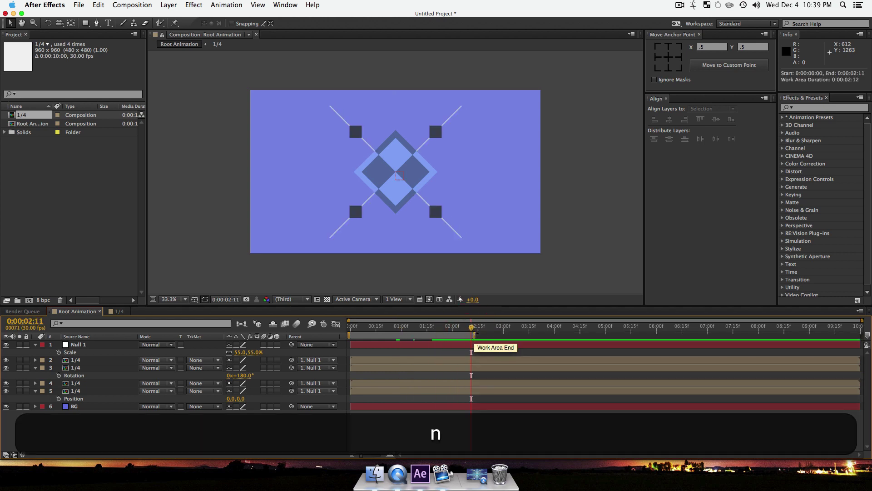
# RAM-preview the work area from the first frame, then select the null and four 1/4 layers.
pyautogui.moveTo(411, 327); pyautogui.dragTo(245, 334)
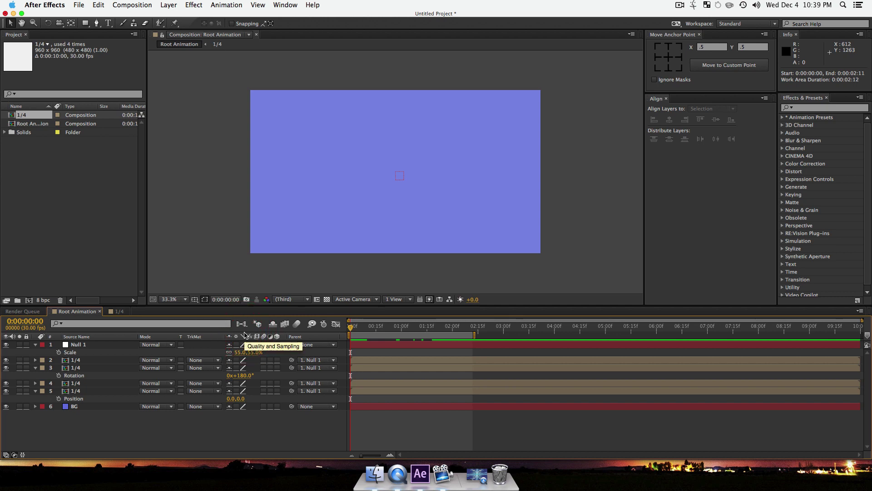
pyautogui.press('Home')
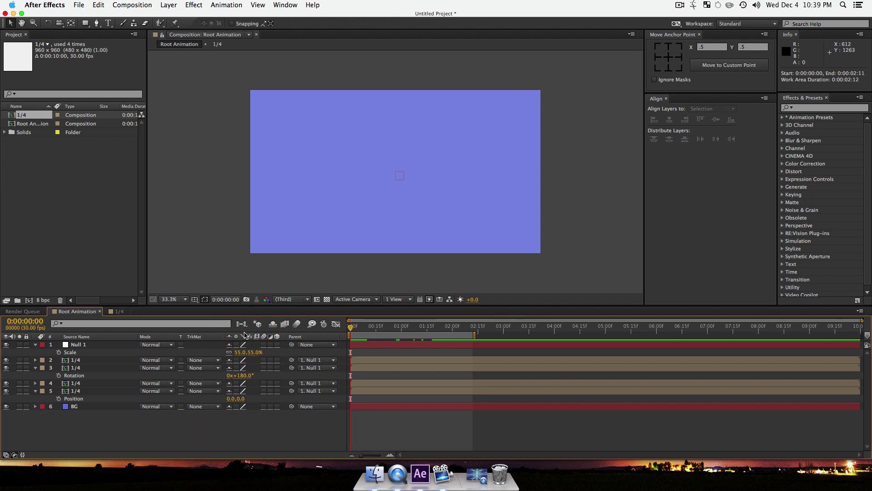
pyautogui.press('KP_0')
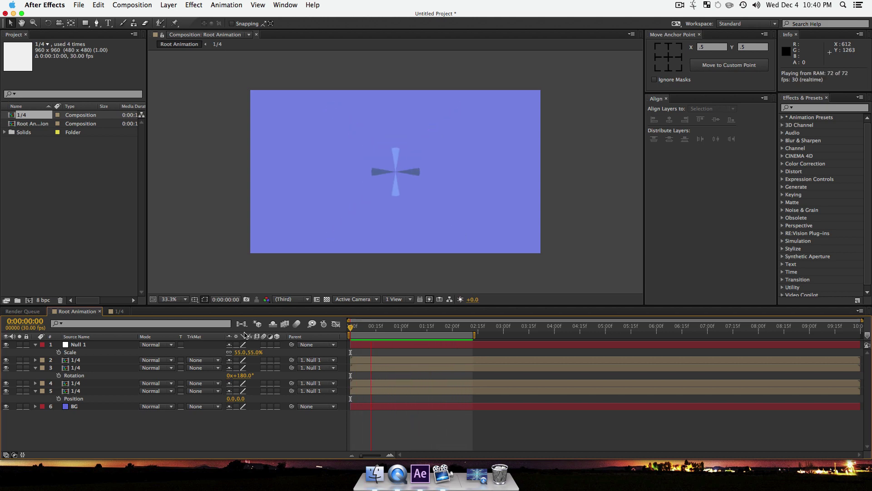
pyautogui.press('space')
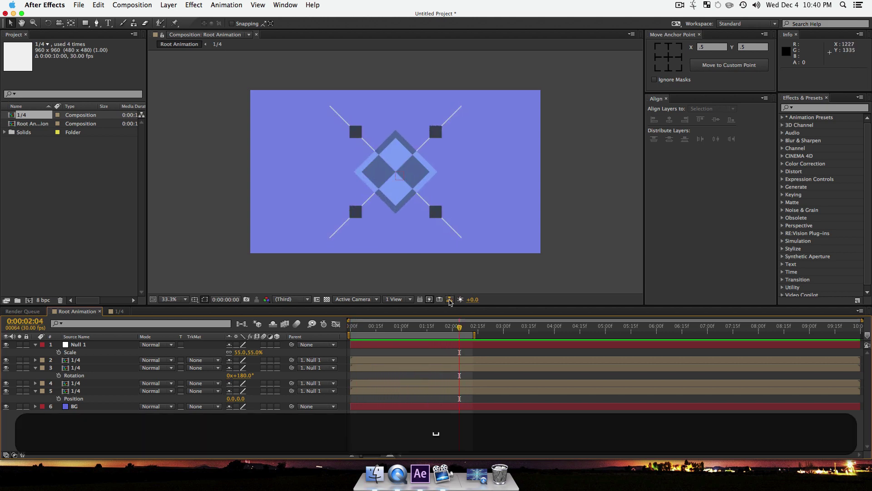
pyautogui.click(351, 327)
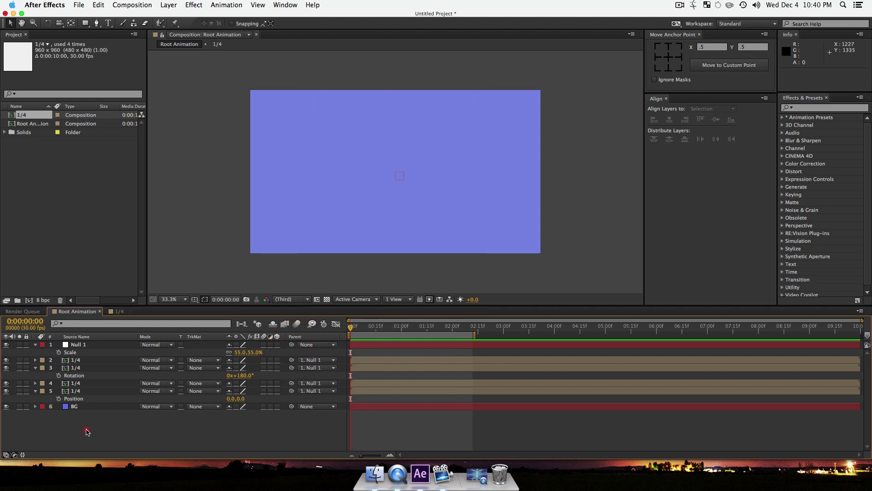
pyautogui.keyDown('shift'); pyautogui.click(78, 345); pyautogui.keyUp('shift')
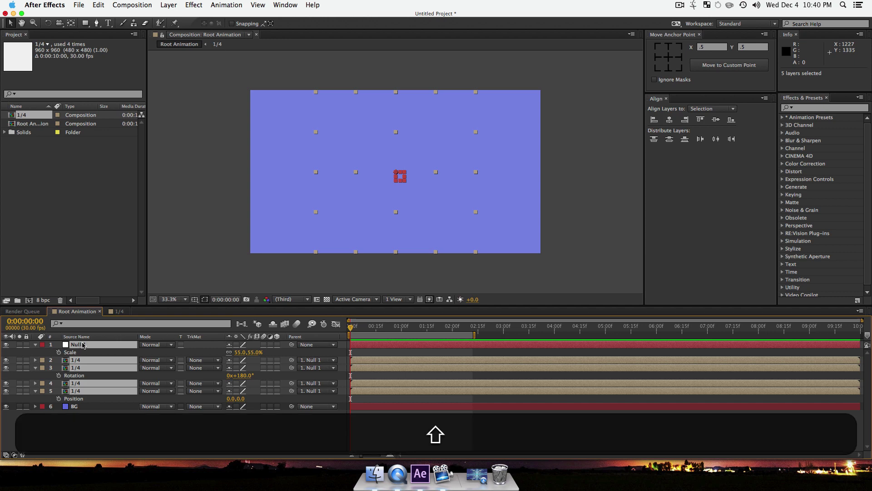
# Pre-compose the selected layers into a new composition named 1.
pyautogui.press('shift+super+c')
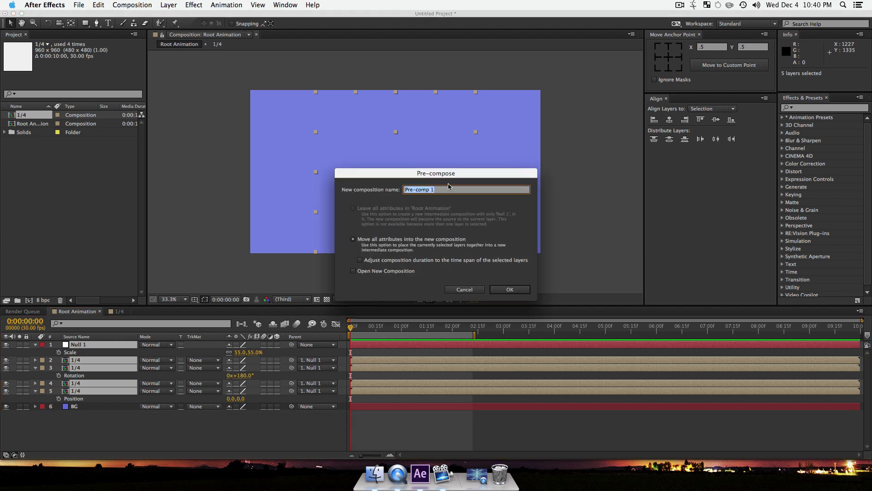
pyautogui.write('1')
pyautogui.press('Return')
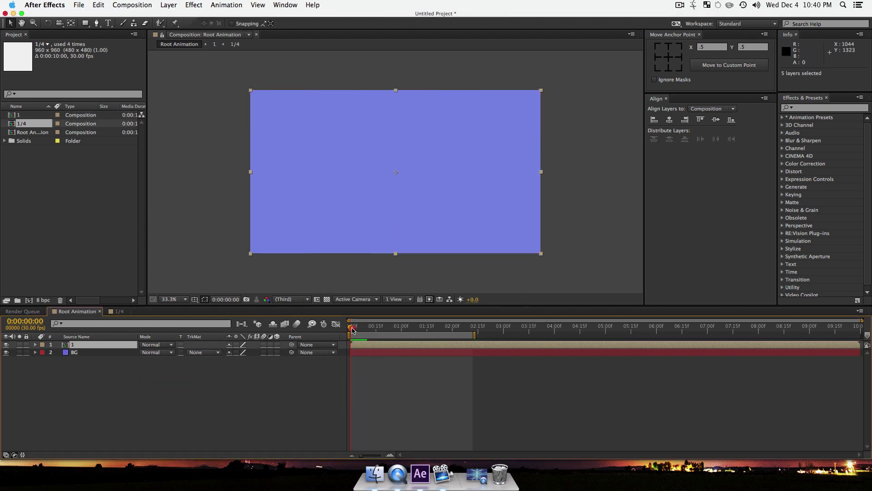
# Duplicate the precomp layer 1.
pyautogui.moveTo(353, 330); pyautogui.dragTo(396, 330)
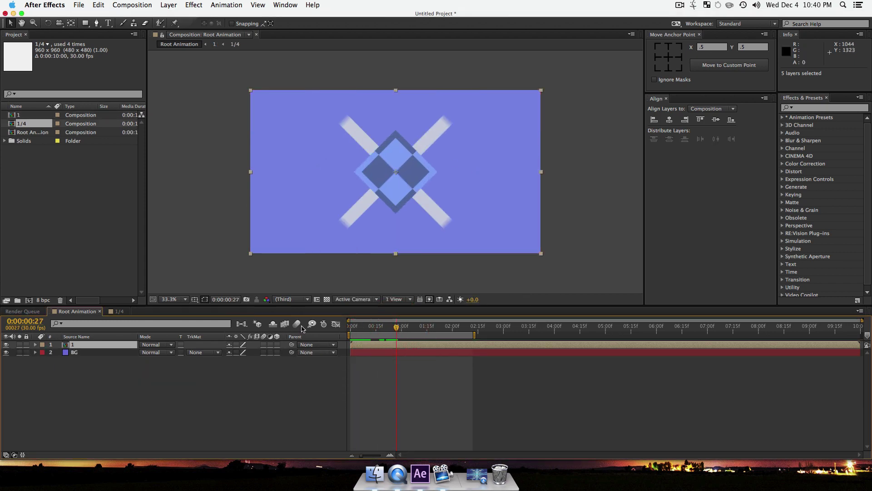
pyautogui.click(95, 383)
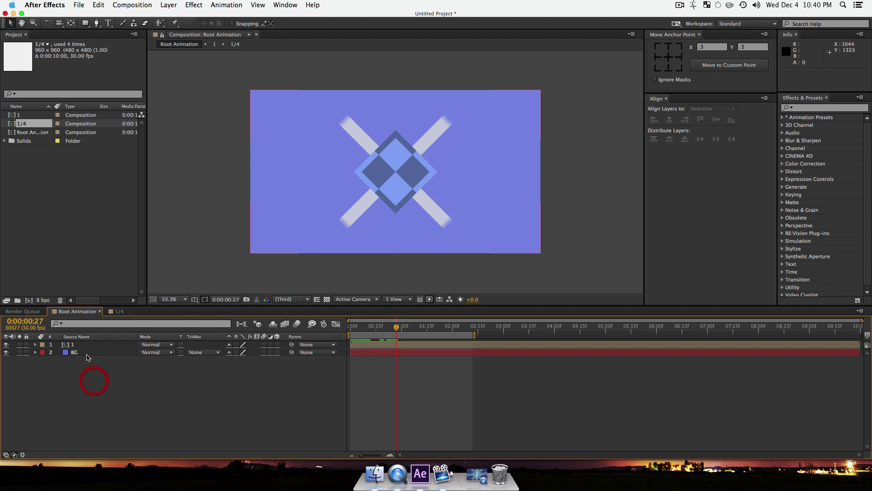
pyautogui.click(84, 344)
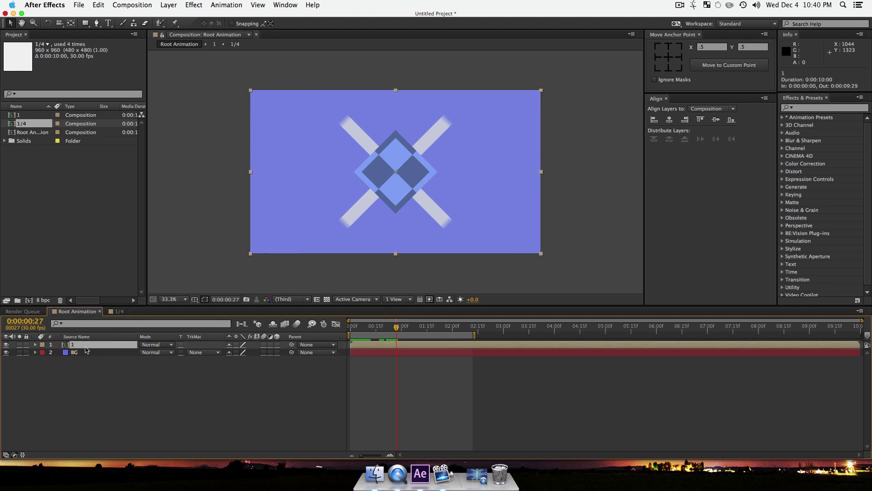
pyautogui.press('super+d')
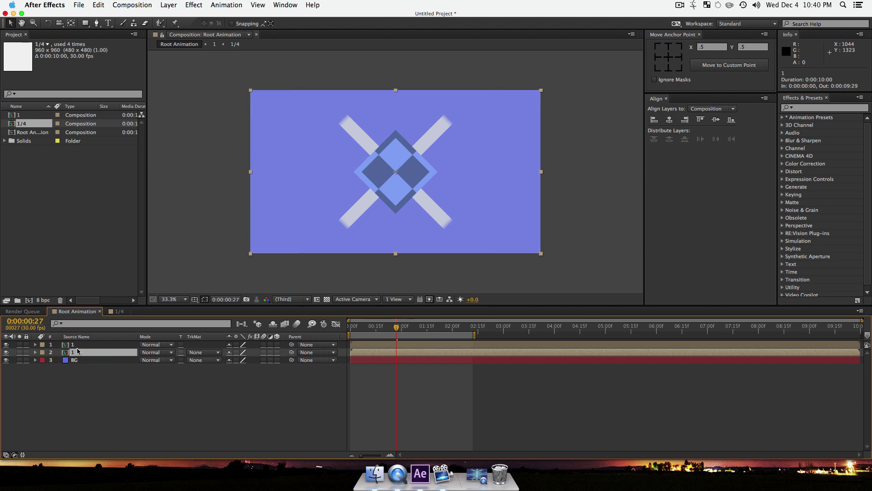
# Rotate the duplicate precomp 45° and scale it to 110%.
pyautogui.press('r')
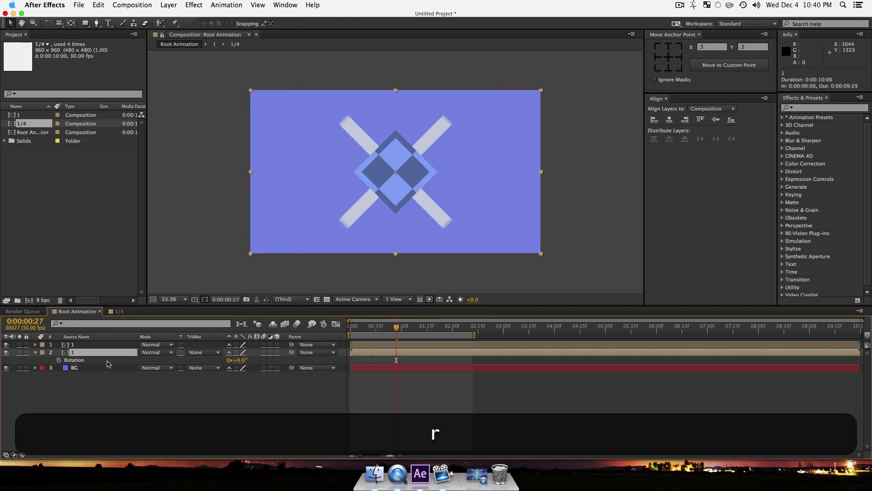
pyautogui.click(241, 361)
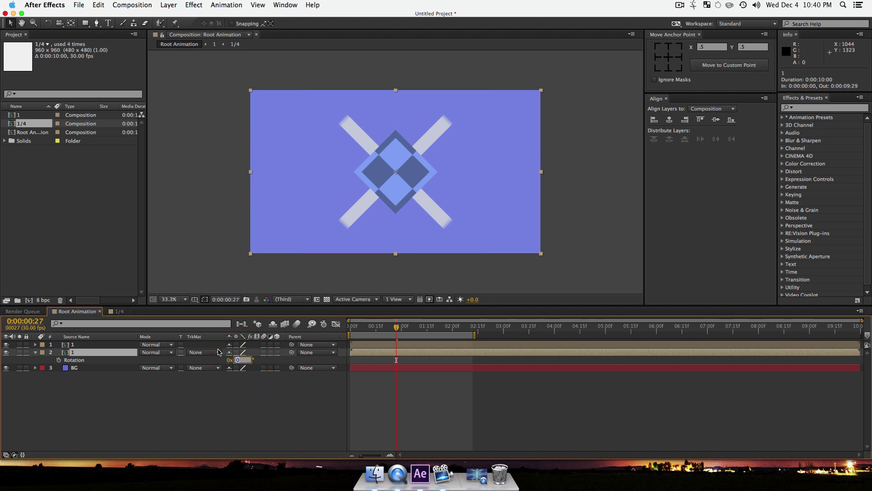
pyautogui.write('45')
pyautogui.press('Return')
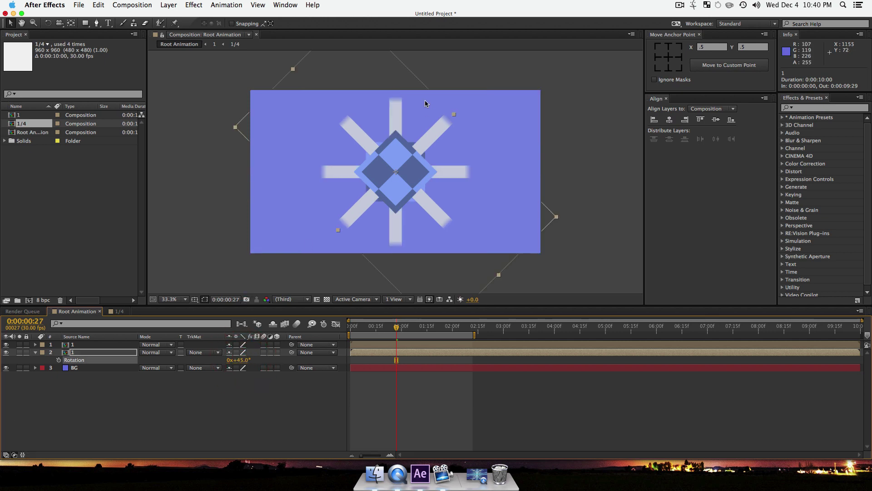
pyautogui.click(99, 355)
pyautogui.press('s')
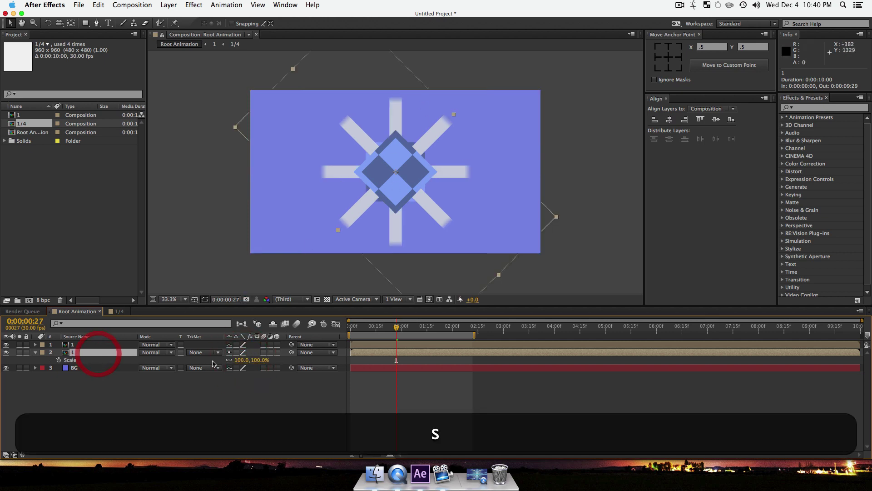
pyautogui.moveTo(252, 360); pyautogui.dragTo(261, 361)
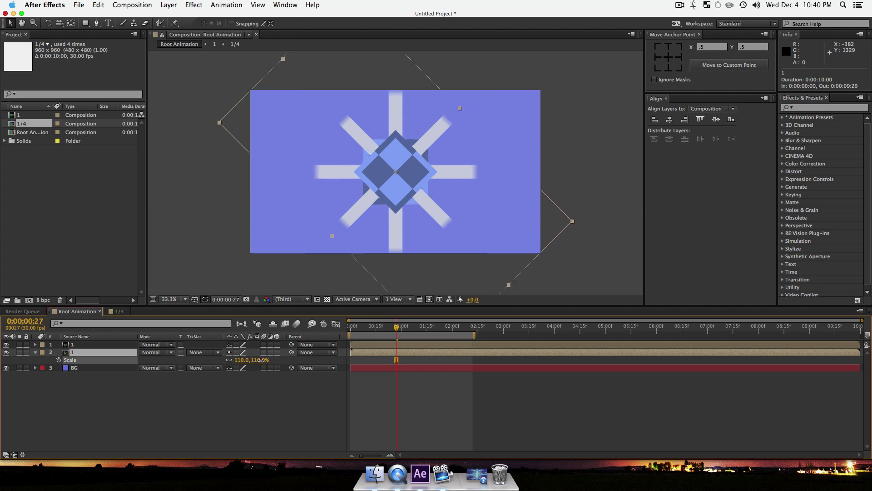
pyautogui.click(264, 393)
# Preview the eight-arm burst, then park the playhead at 0:00:01:07 with nothing selected.
pyautogui.moveTo(397, 327); pyautogui.dragTo(268, 354)
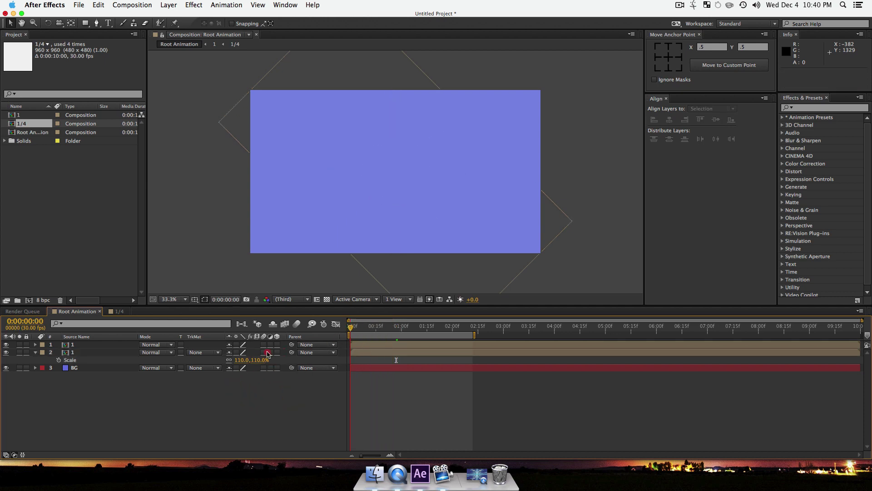
pyautogui.press('space')
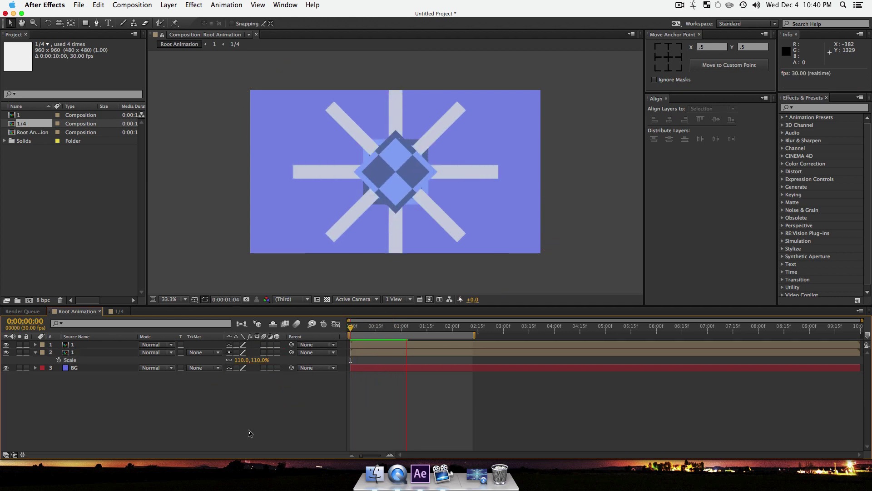
pyautogui.press('space')
pyautogui.click(417, 331)
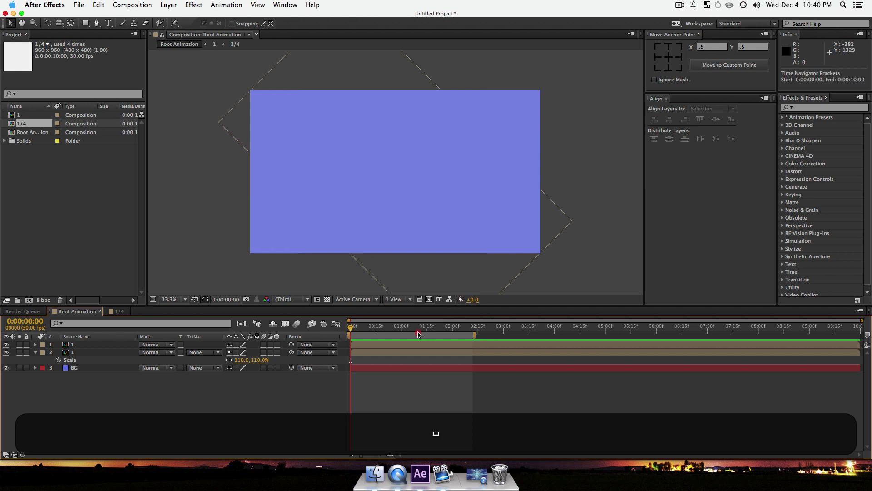
pyautogui.moveTo(417, 332)
pyautogui.mouseDown()
pyautogui.moveTo(381, 338)
pyautogui.moveTo(413, 346)
pyautogui.mouseUp()
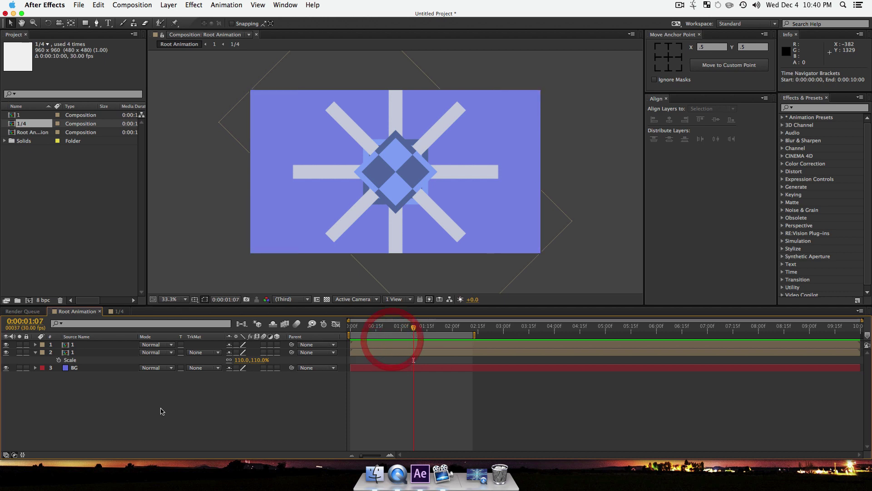
pyautogui.click(159, 408)
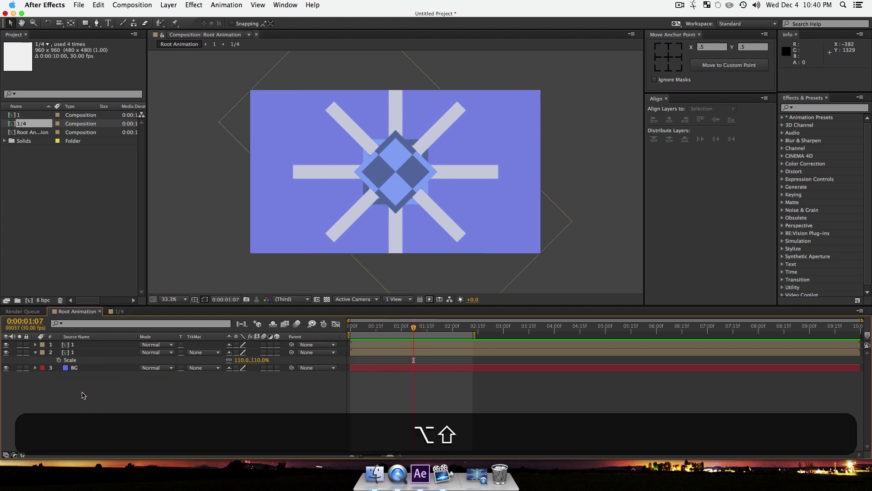
# Add a null, parent both star layers to Null 2, and scale it to 56%.
pyautogui.press('alt+shift+super+y')
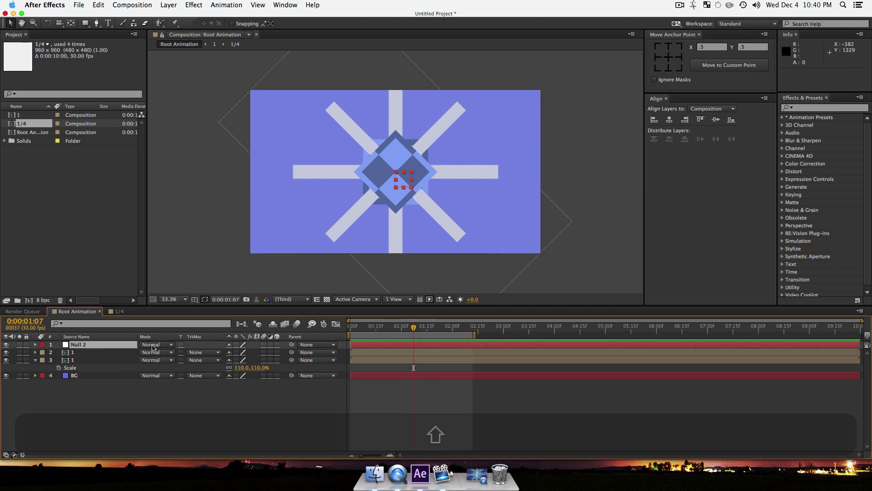
pyautogui.click(87, 360)
pyautogui.keyDown('shift'); pyautogui.click(88, 352); pyautogui.keyUp('shift')
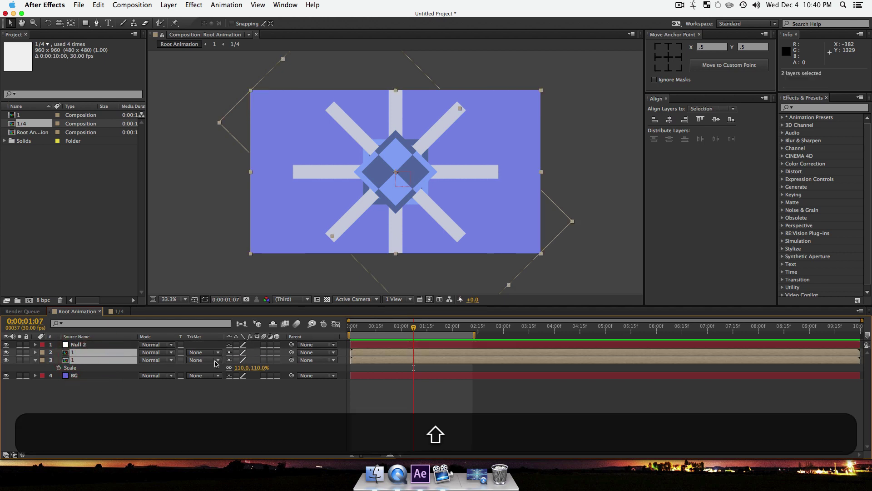
pyautogui.moveTo(292, 352); pyautogui.dragTo(88, 347)
pyautogui.click(88, 347)
pyautogui.press('s')
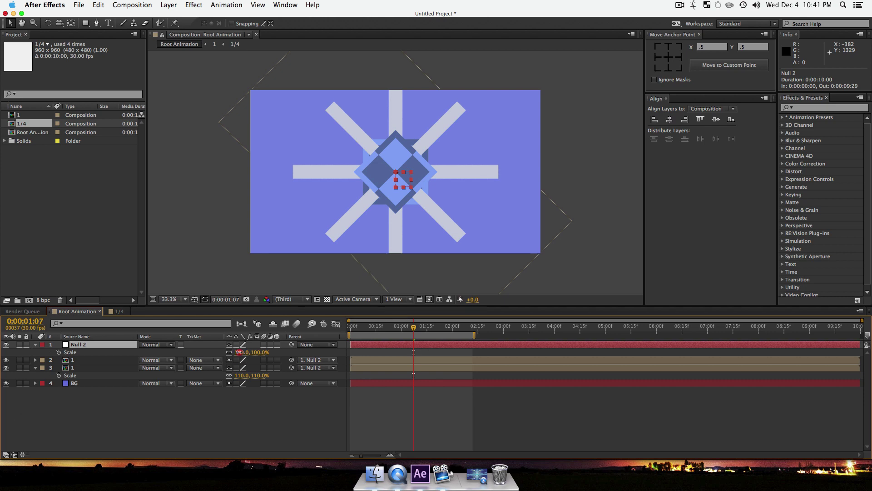
pyautogui.moveTo(236, 353); pyautogui.dragTo(223, 353)
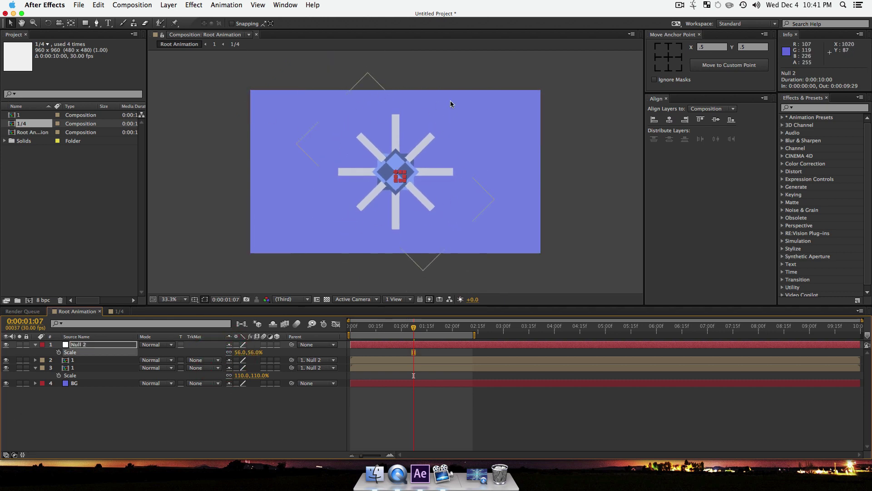
# Pre-compose Null 2 and both star layers into a composition named Animation.
pyautogui.click(93, 429)
pyautogui.click(88, 367)
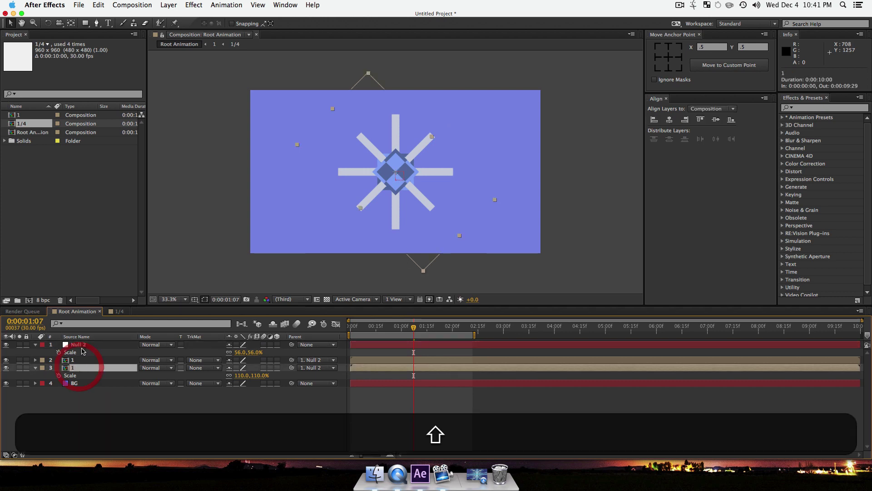
pyautogui.keyDown('shift'); pyautogui.click(82, 346); pyautogui.keyUp('shift')
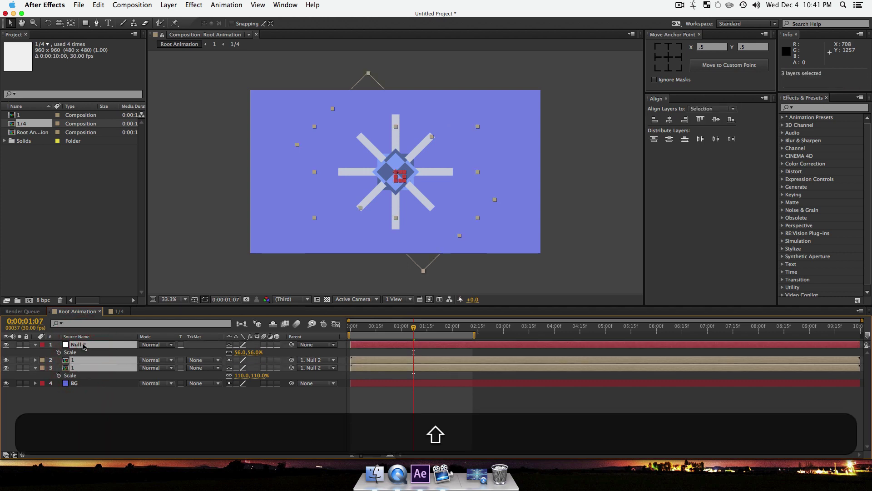
pyautogui.press('shift+super+c')
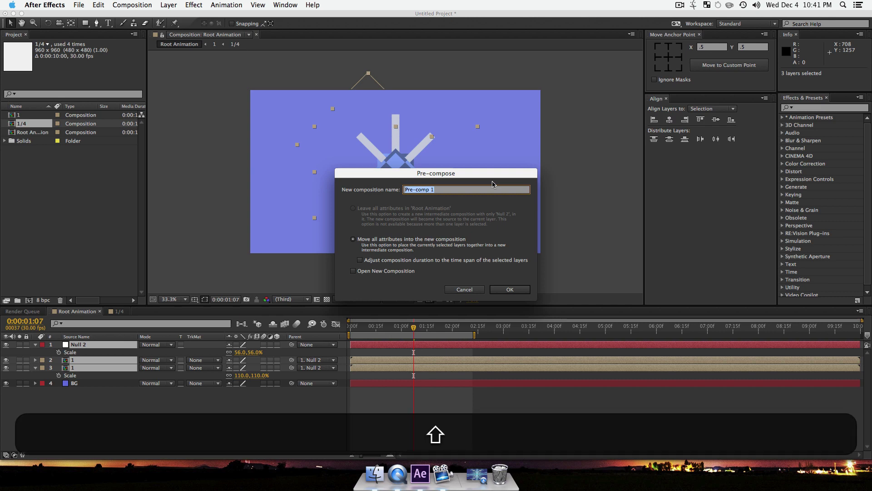
pyautogui.write('Animation')
pyautogui.press('Return')
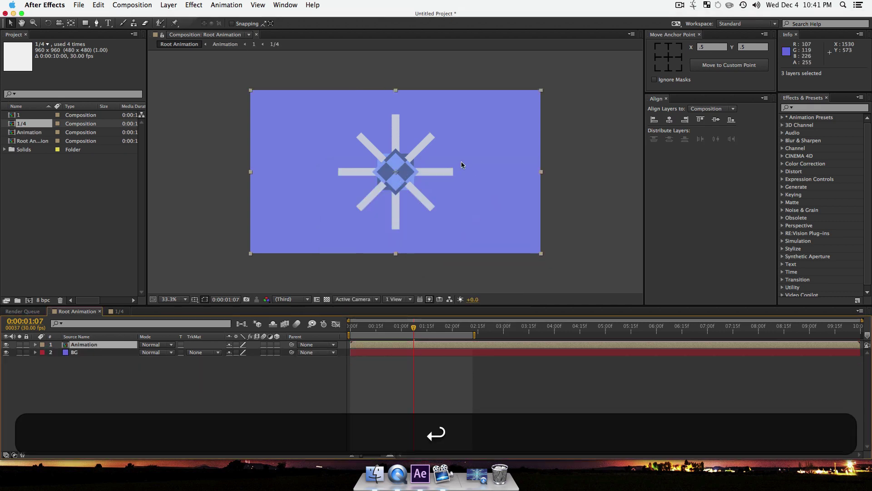
# Duplicate the Animation layer four times, creating Animation 2–5, and show Animation 5's Scale.
pyautogui.click(191, 389)
pyautogui.click(80, 337)
pyautogui.click(86, 346)
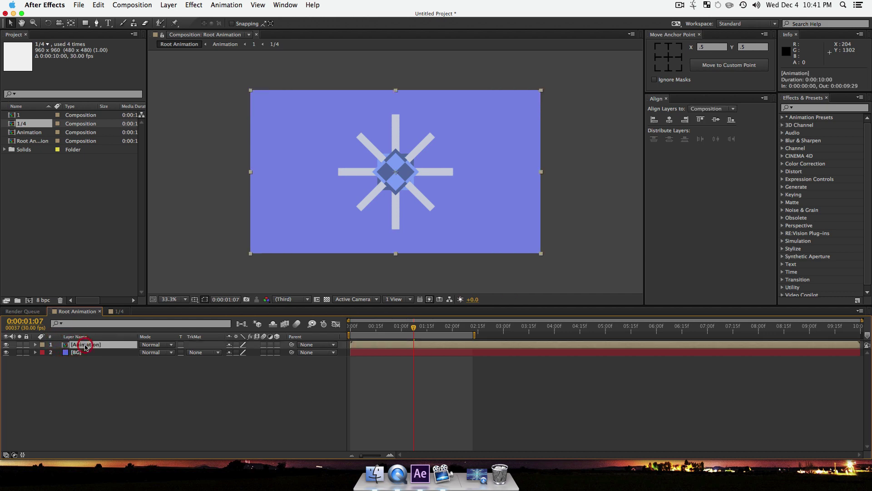
pyautogui.press('super')
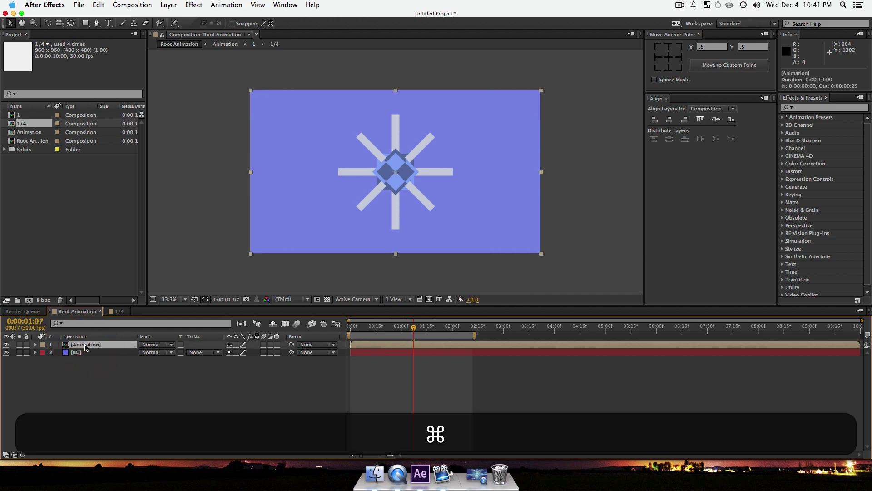
pyautogui.press('super+d')
pyautogui.press('super+d')
pyautogui.press('super+d')
pyautogui.press('super+d')
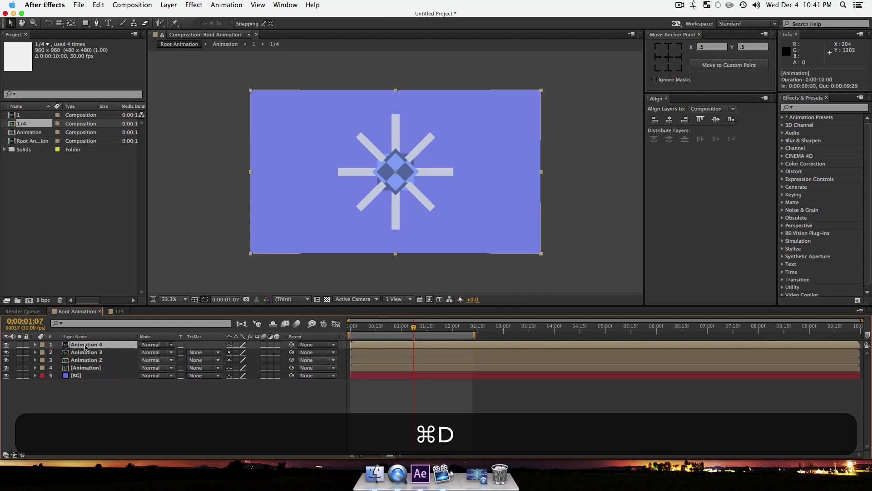
pyautogui.click(104, 397)
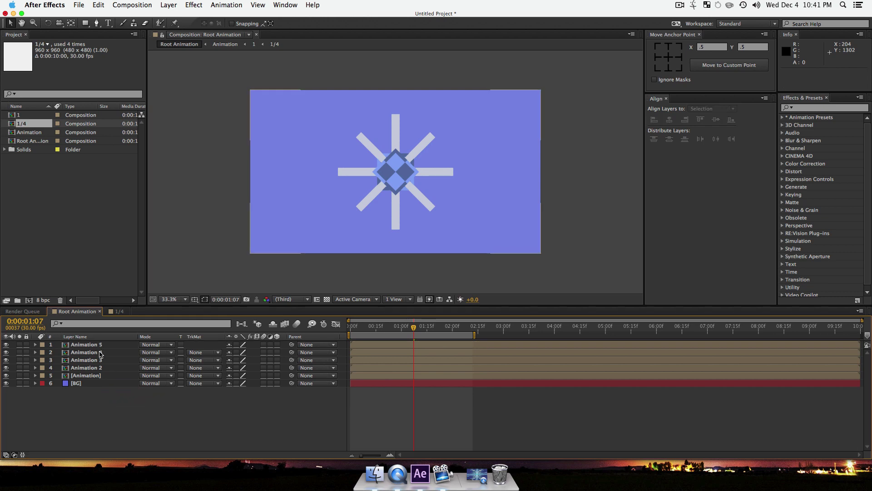
pyautogui.click(101, 354)
pyautogui.click(98, 347)
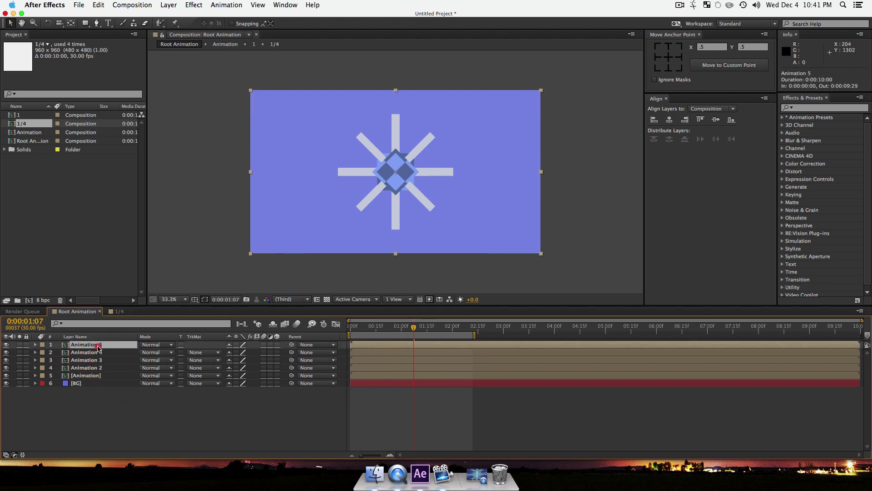
pyautogui.press('s')
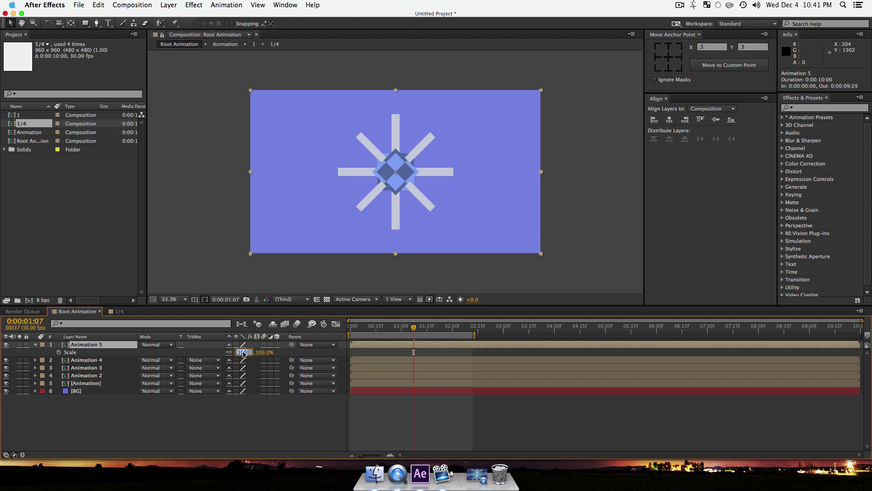
# Scale Animation 5 to 50%, Animation 4 to 60%, and Animation 3 to 70%.
pyautogui.write('50')
pyautogui.press('Return')
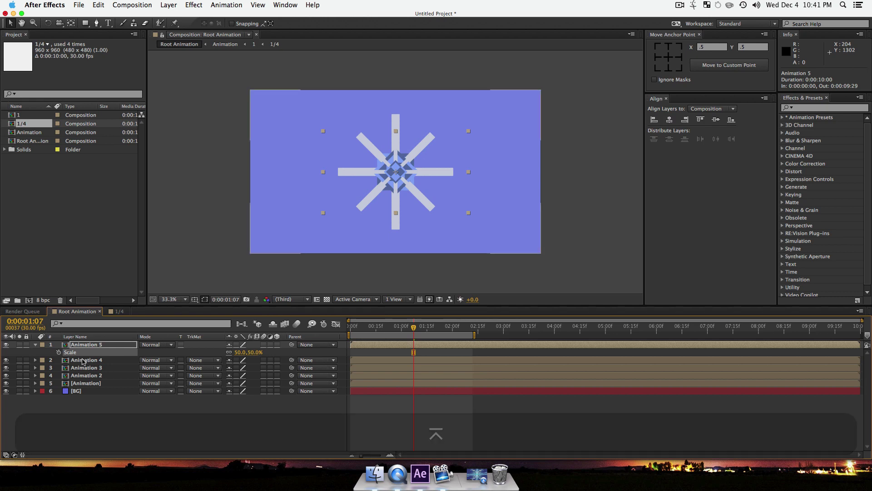
pyautogui.click(87, 366)
pyautogui.click(89, 360)
pyautogui.press('s')
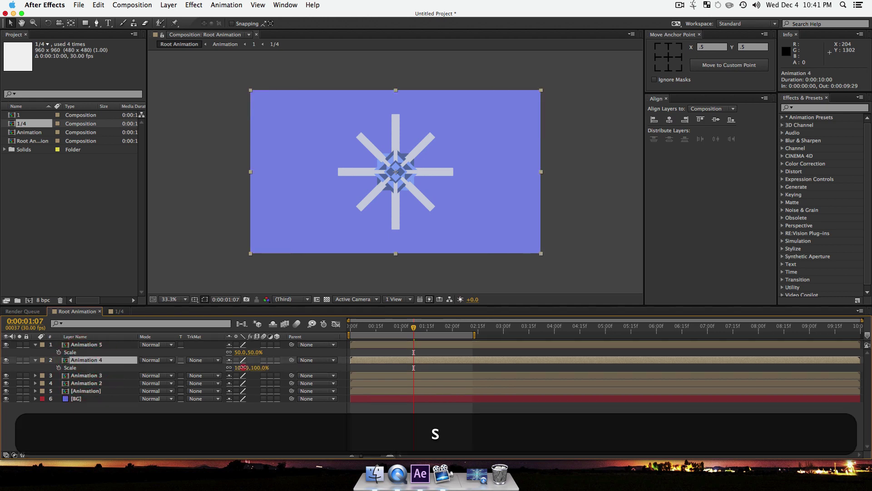
pyautogui.click(243, 367)
pyautogui.write('60')
pyautogui.press('Return')
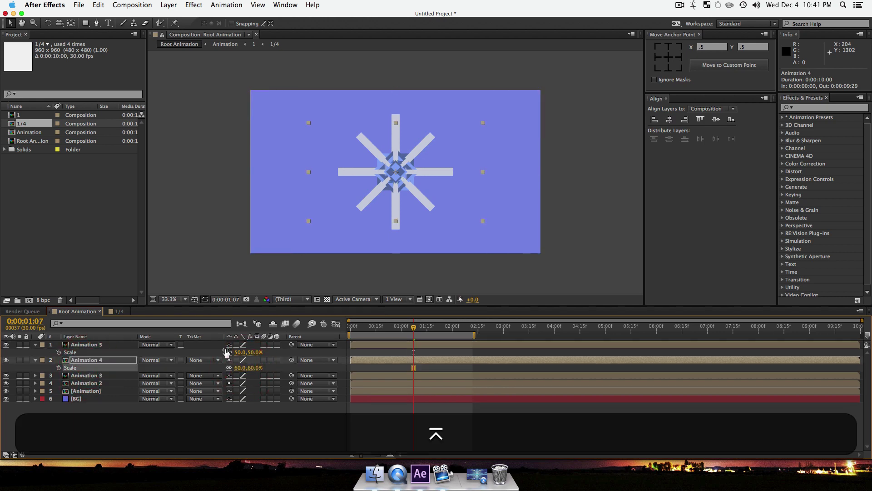
pyautogui.click(119, 376)
pyautogui.press('s')
pyautogui.click(241, 383)
pyautogui.write('7')
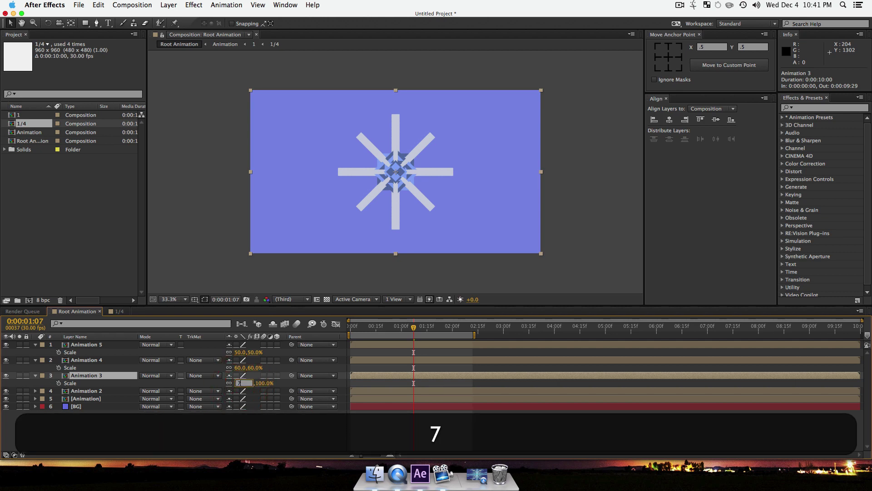
pyautogui.write('0')
pyautogui.press('Return')
# Scale Animation 2 to 80% and the original Animation to 90%, then scrub to check.
pyautogui.click(119, 390)
pyautogui.press('s')
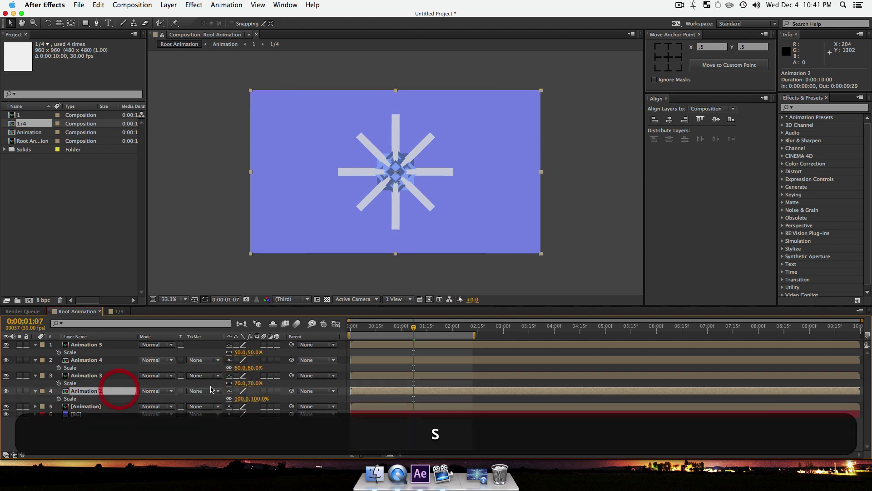
pyautogui.click(238, 399)
pyautogui.write('80')
pyautogui.press('Return')
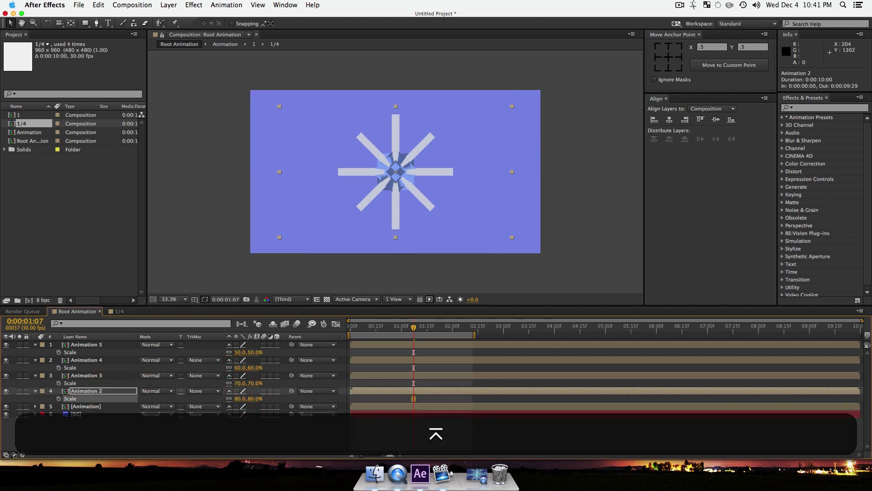
pyautogui.click(109, 406)
pyautogui.press('s')
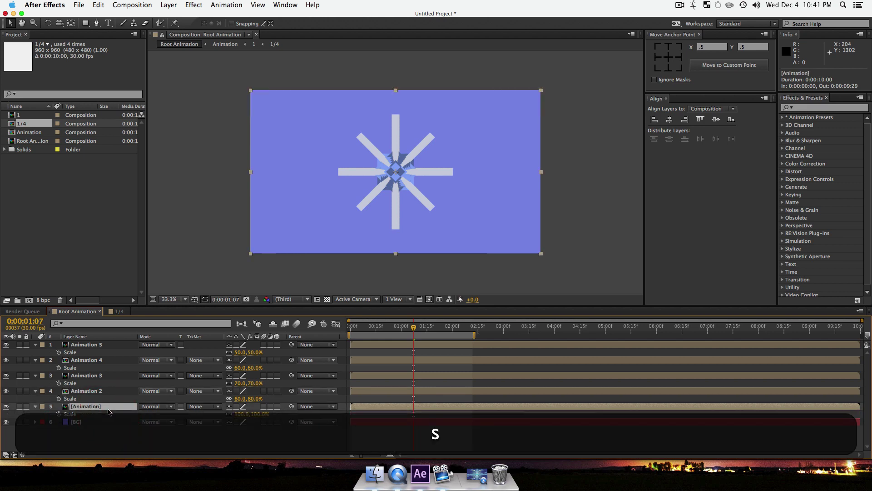
pyautogui.click(238, 414)
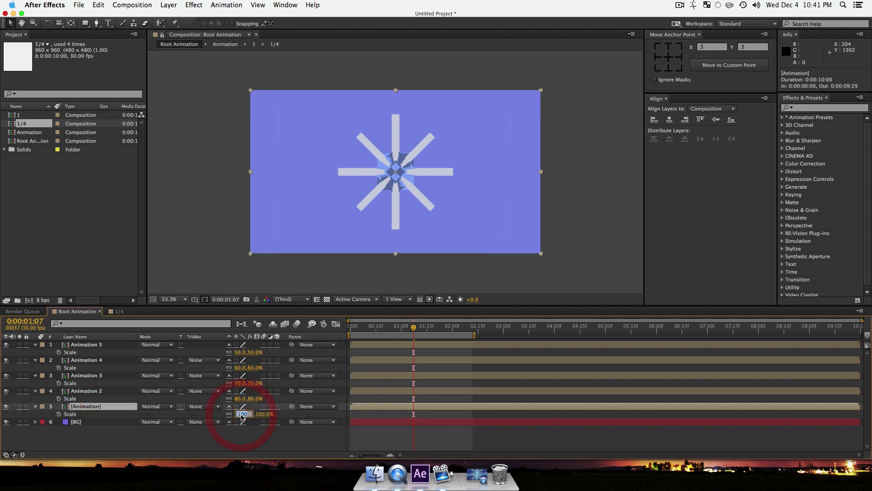
pyautogui.write('90')
pyautogui.press('Return')
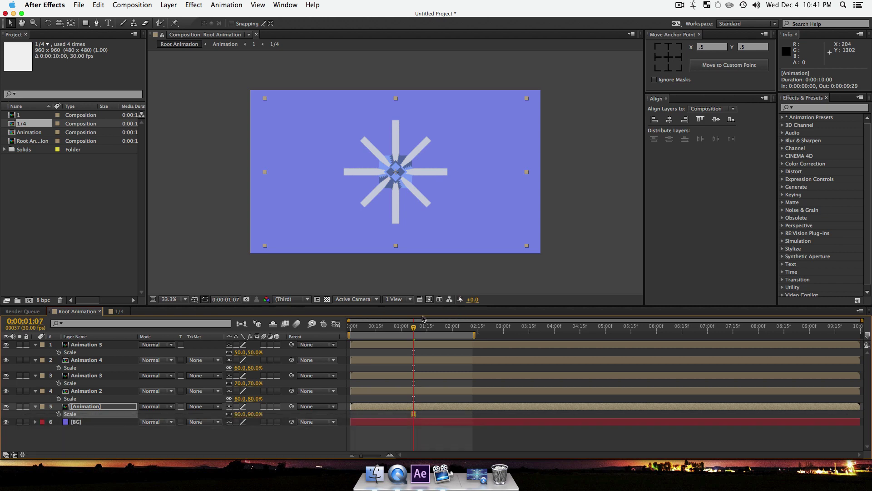
pyautogui.moveTo(414, 329); pyautogui.dragTo(372, 348)
# Preview the stepped bursts, return to the first frame, and show Animation 5's Opacity.
pyautogui.press('space')
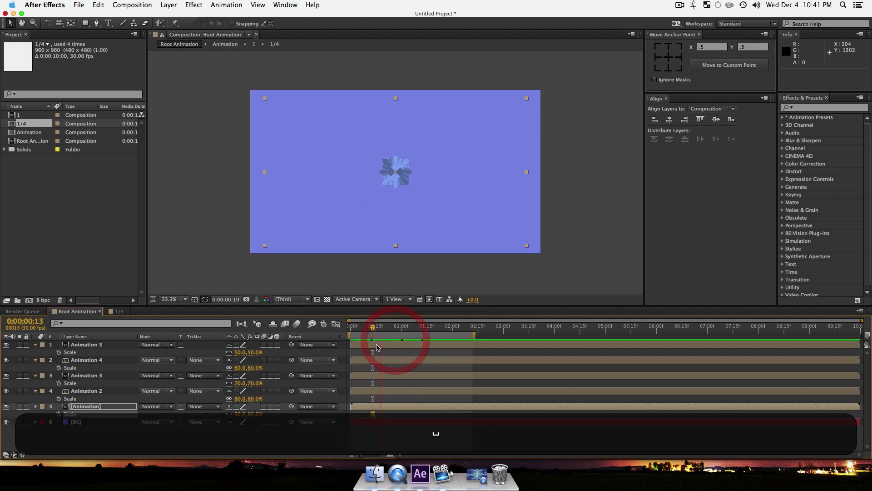
pyautogui.press('space')
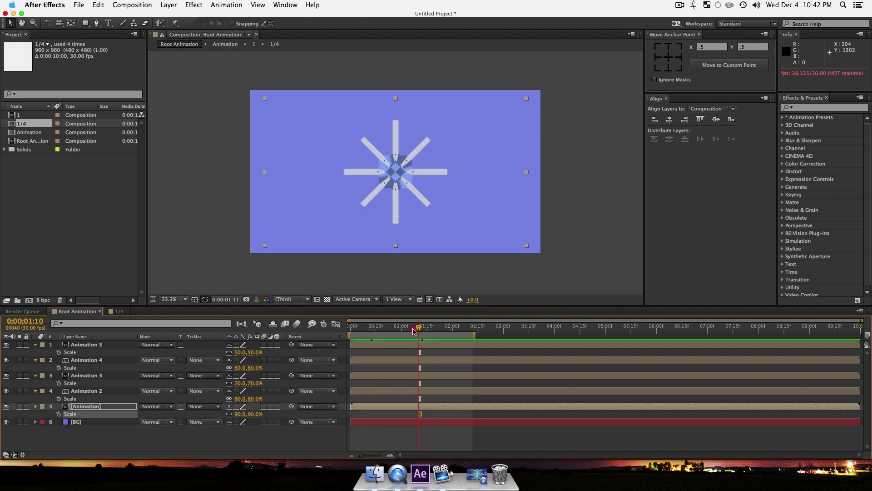
pyautogui.press('Home')
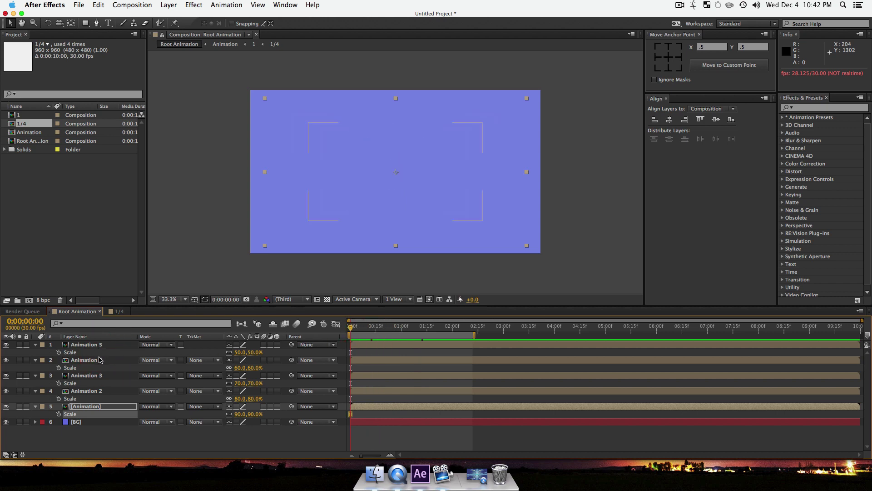
pyautogui.click(100, 347)
pyautogui.press('t')
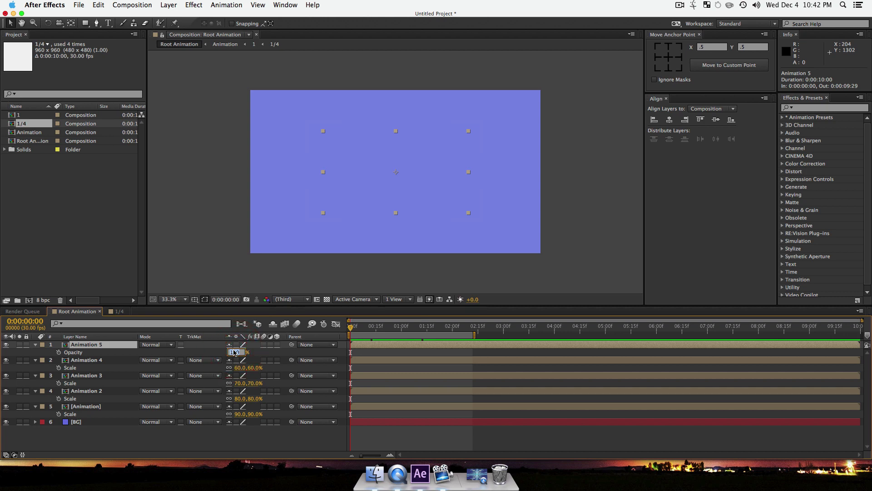
# Set opacity of Animation 5 to 90%, Animation 4 to 80%, and Animation 3 to 70%.
pyautogui.write('90')
pyautogui.press('Return')
pyautogui.click(198, 368)
pyautogui.press('t')
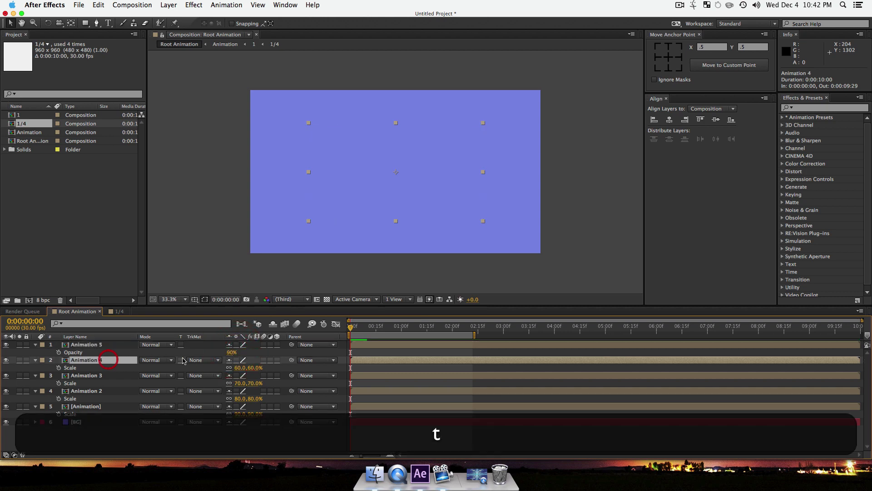
pyautogui.click(234, 367)
pyautogui.write('80')
pyautogui.press('Return')
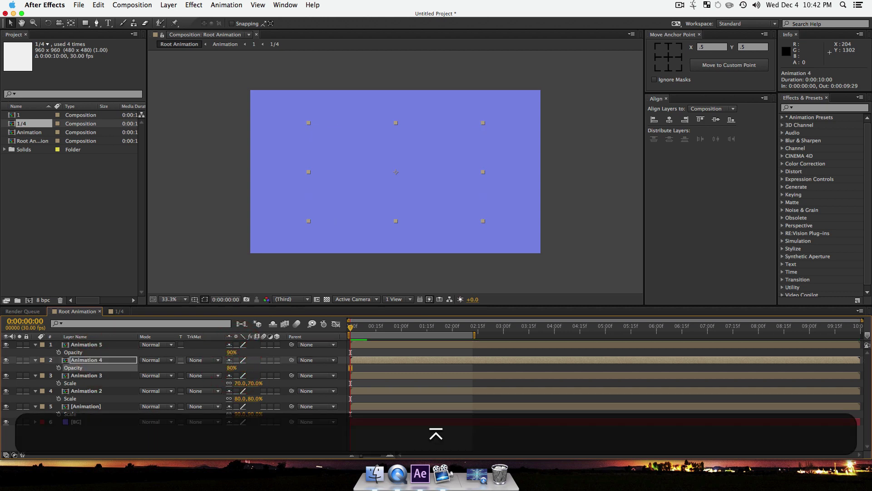
pyautogui.click(97, 375)
pyautogui.press('t')
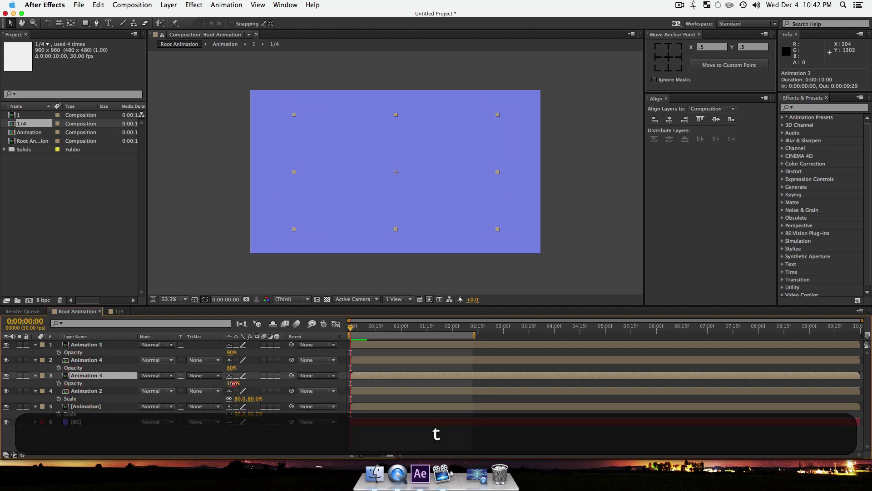
pyautogui.click(233, 383)
pyautogui.write('70')
pyautogui.press('Return')
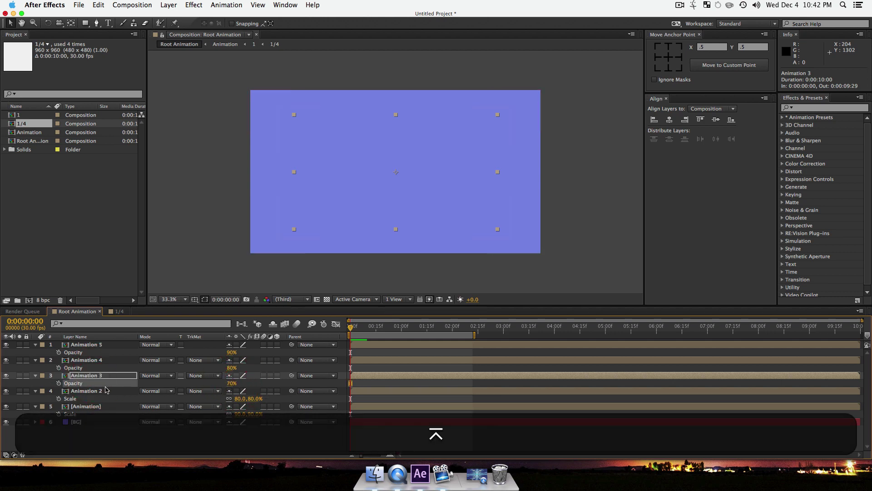
# Set Animation 2's opacity to 60% and the original Animation's to 50%, then scrub to check.
pyautogui.click(106, 390)
pyautogui.write('t60')
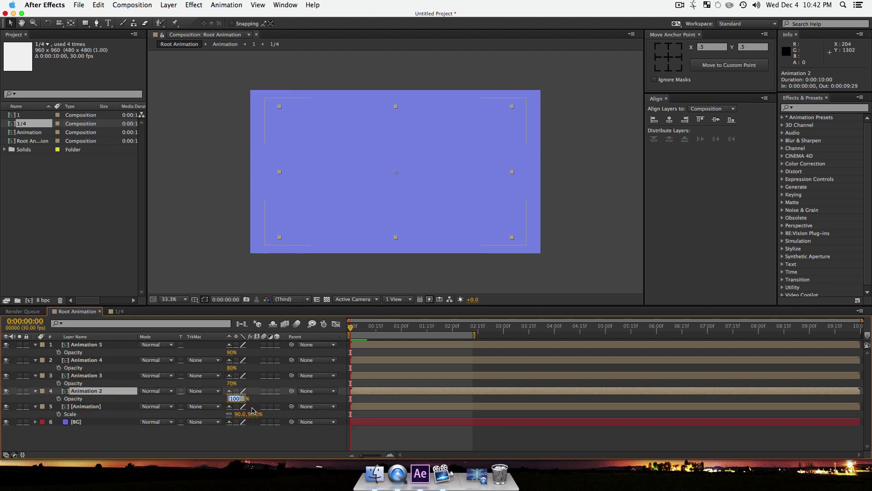
pyautogui.press('Return')
pyautogui.click(104, 408)
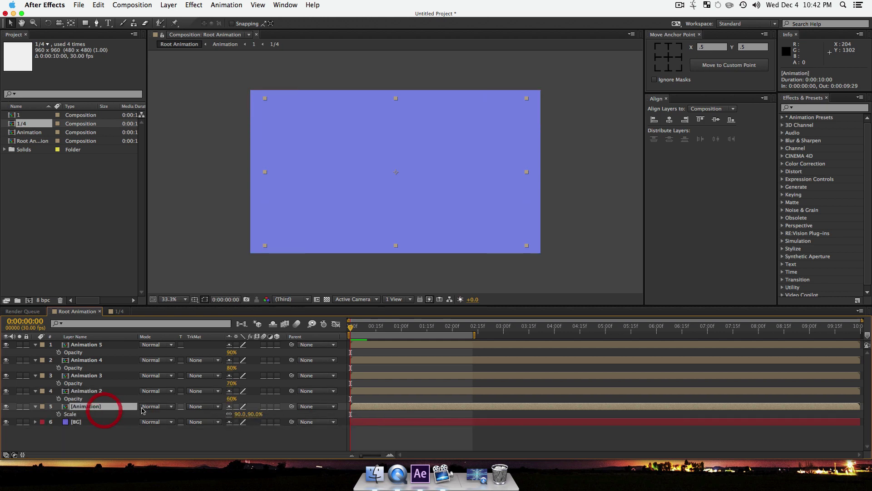
pyautogui.press('t')
pyautogui.click(233, 414)
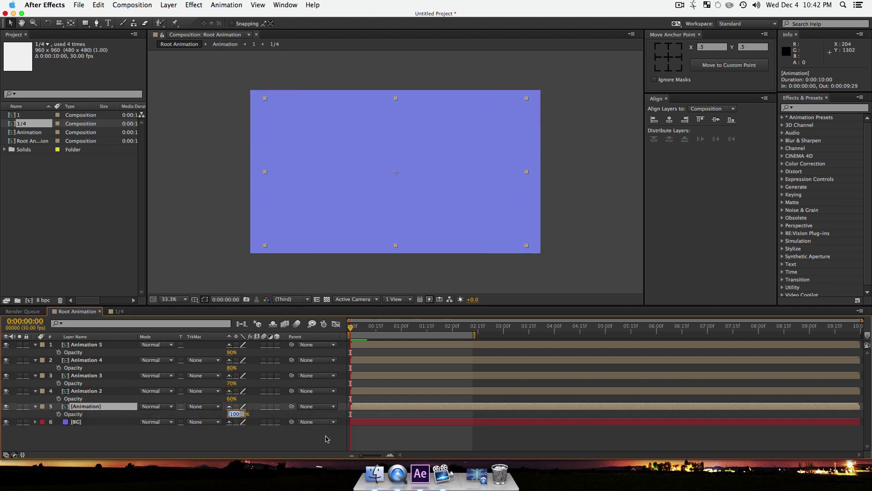
pyautogui.write('50')
pyautogui.press('Return')
pyautogui.moveTo(351, 328); pyautogui.dragTo(394, 333)
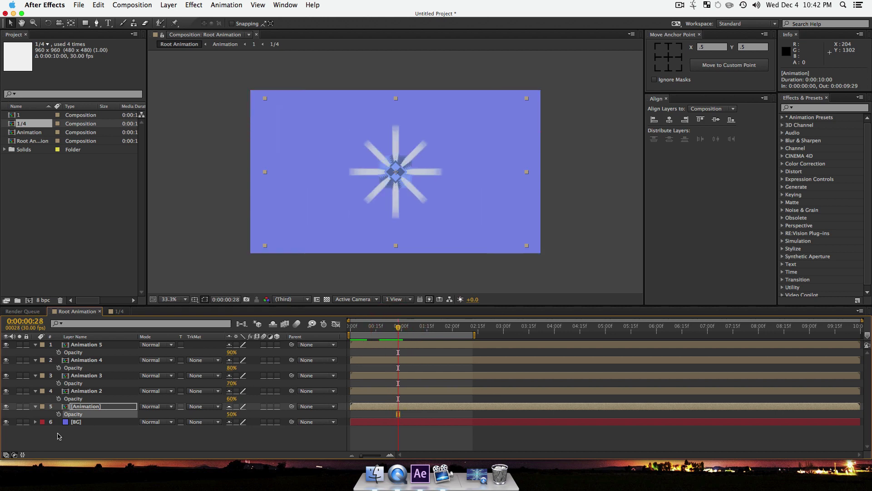
pyautogui.click(60, 429)
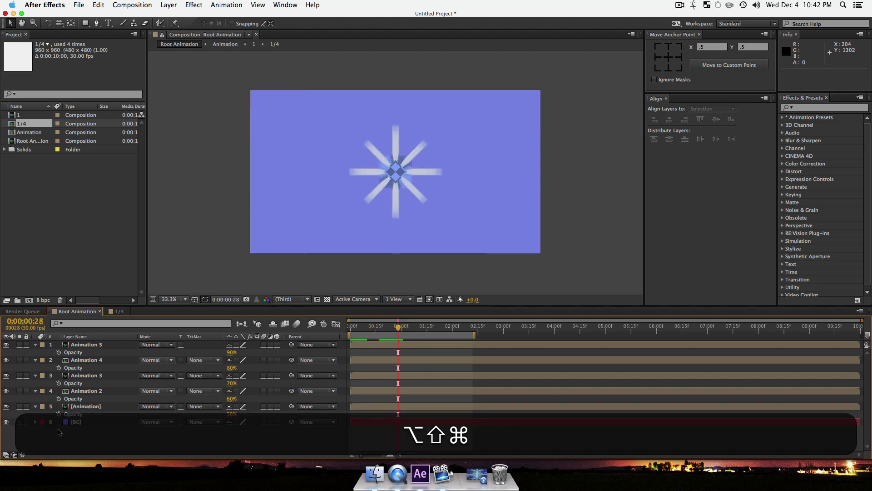
# Create Null 3 and parent all five Animation copies to it.
pyautogui.press('super+alt+shift+y')
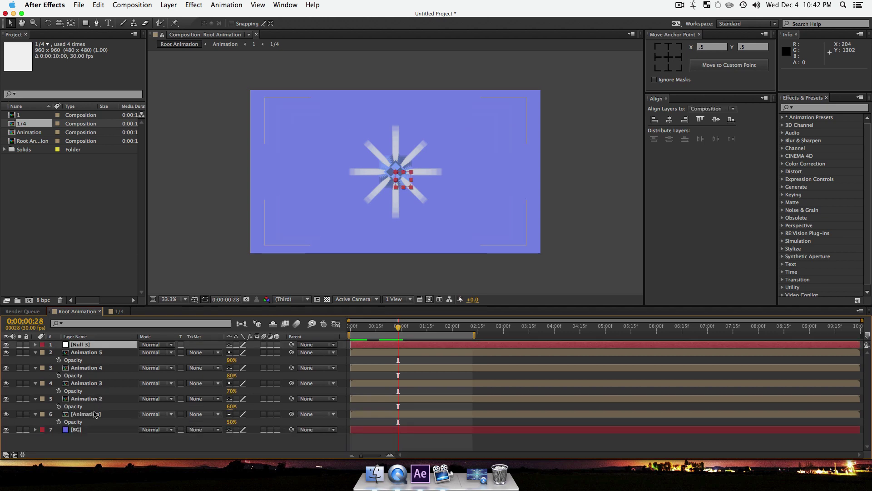
pyautogui.click(86, 414)
pyautogui.keyDown('shift'); pyautogui.click(289, 355); pyautogui.keyUp('shift')
pyautogui.moveTo(291, 352); pyautogui.dragTo(91, 344)
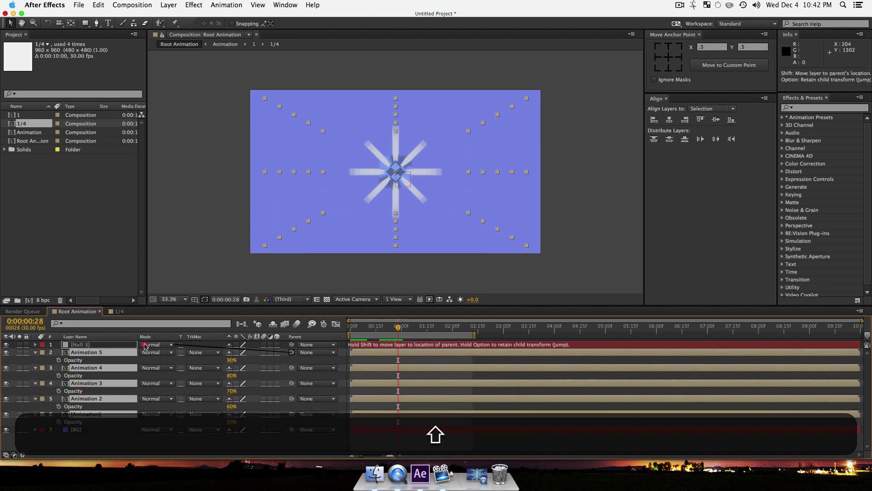
# Scale Null 3 to 160% to enlarge the layered burst.
pyautogui.click(90, 345)
pyautogui.press('s')
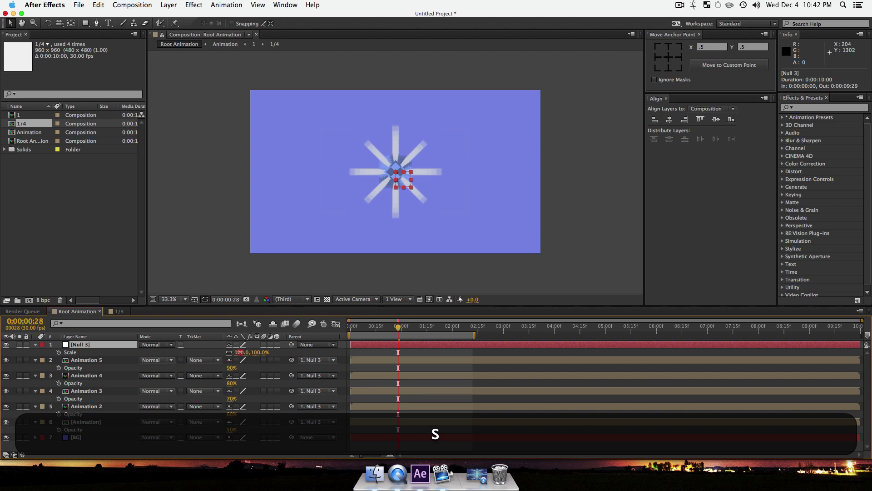
pyautogui.moveTo(239, 352); pyautogui.dragTo(274, 359)
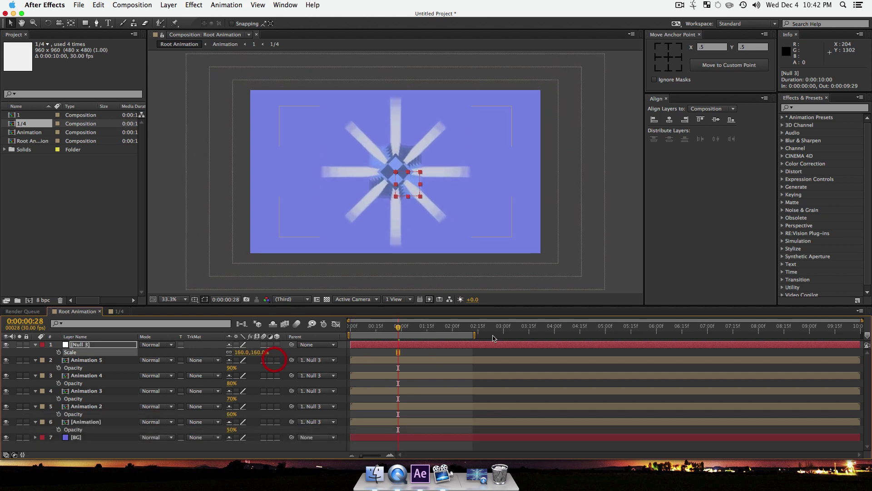
# Preview the enlarged burst from the start, then switch to the 1/4 composition.
pyautogui.moveTo(402, 328); pyautogui.dragTo(446, 336)
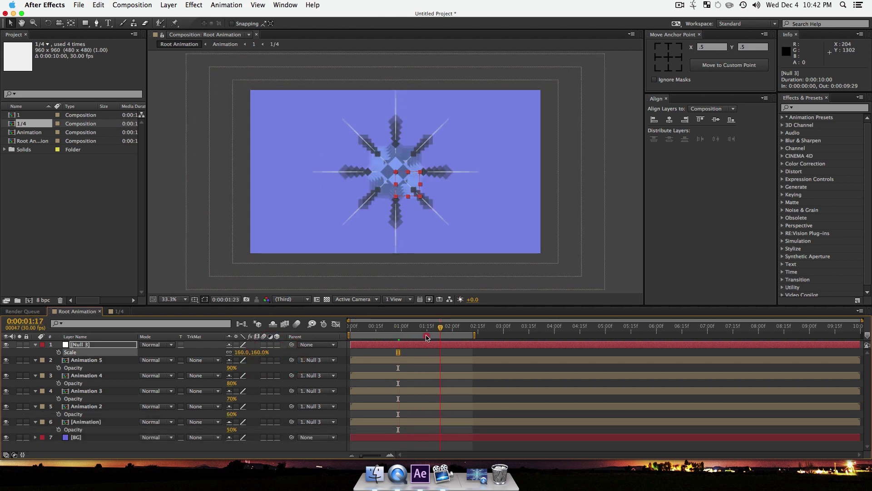
pyautogui.click(311, 335)
pyautogui.press('space')
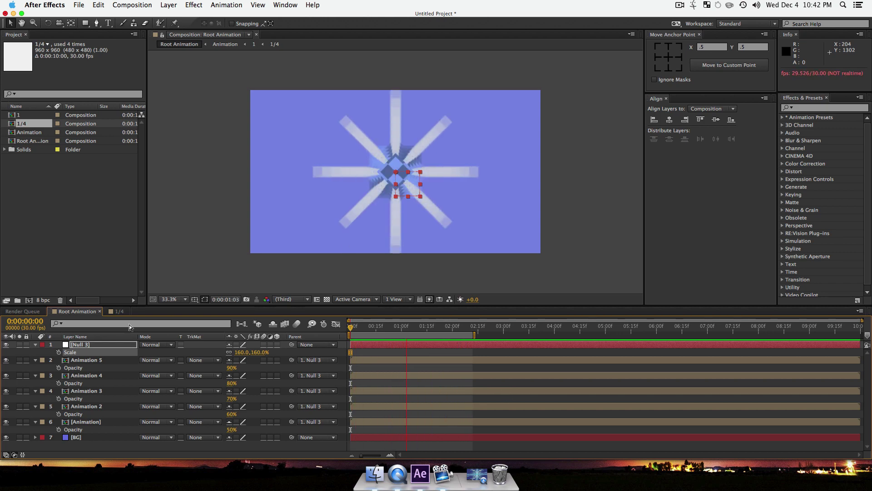
pyautogui.click(120, 311)
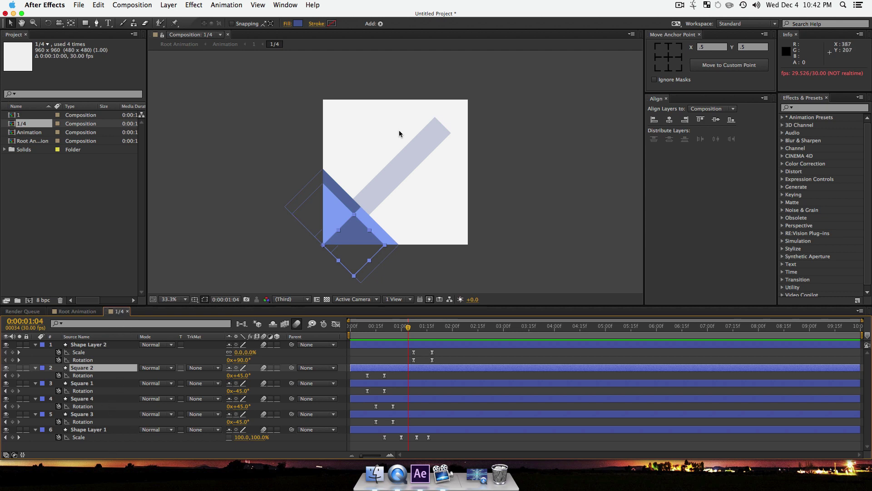
# Change Square 1's fill to pale yellow (F7D276).
pyautogui.click(99, 346)
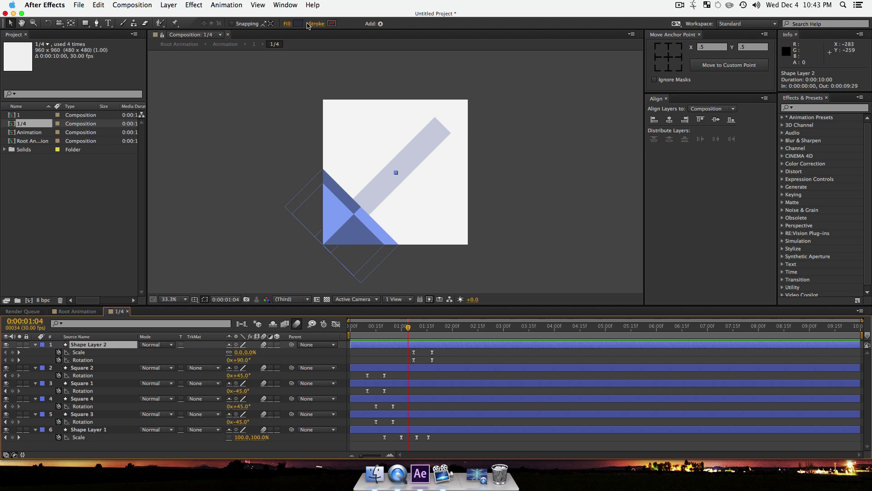
pyautogui.click(95, 384)
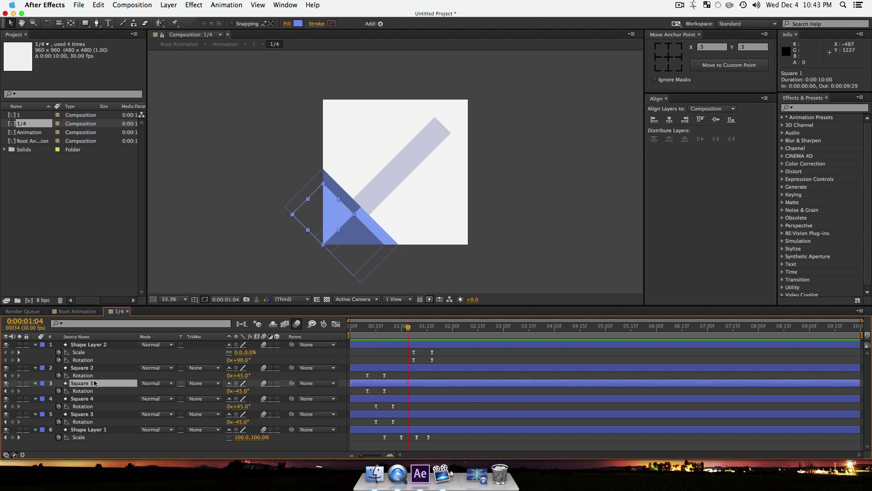
pyautogui.click(299, 24)
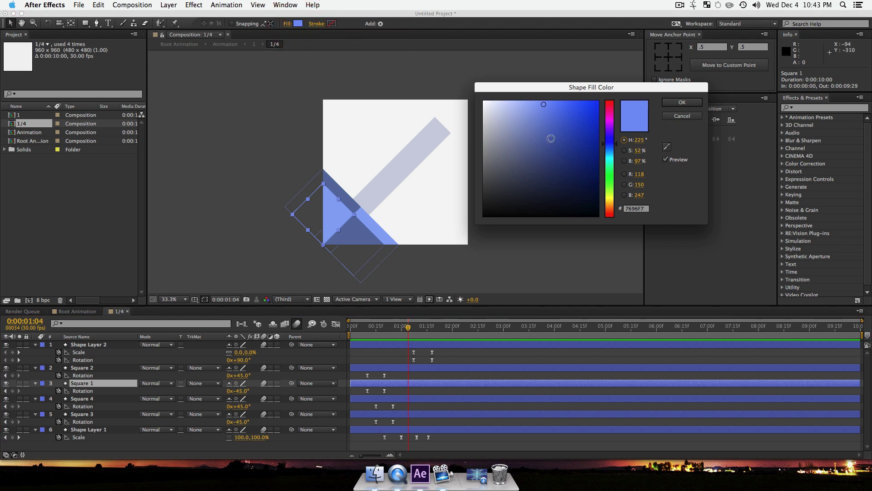
pyautogui.click(611, 194)
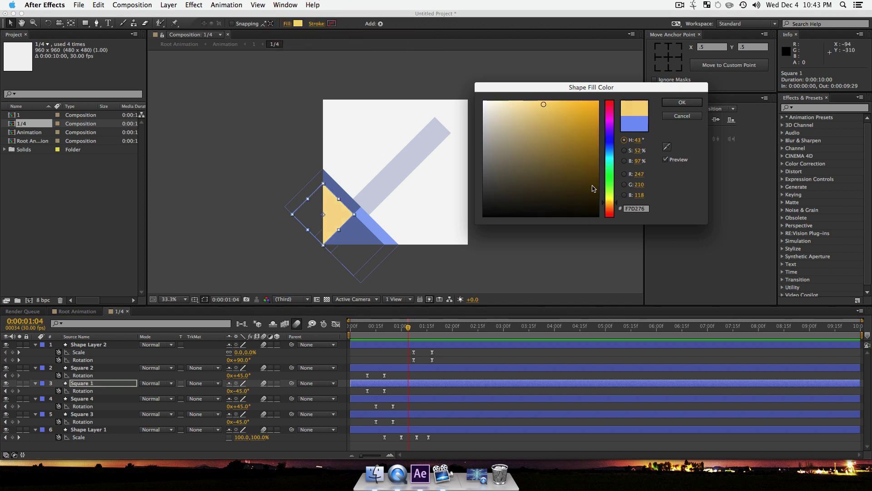
pyautogui.click(682, 102)
# Keep Square 4's fill blue (769DF7) after trying another hue.
pyautogui.click(99, 405)
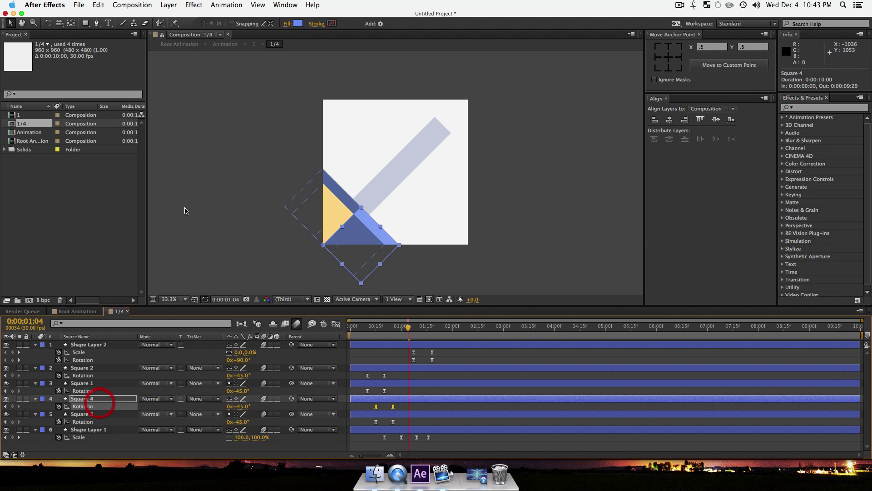
pyautogui.click(298, 24)
pyautogui.click(610, 182)
pyautogui.click(609, 144)
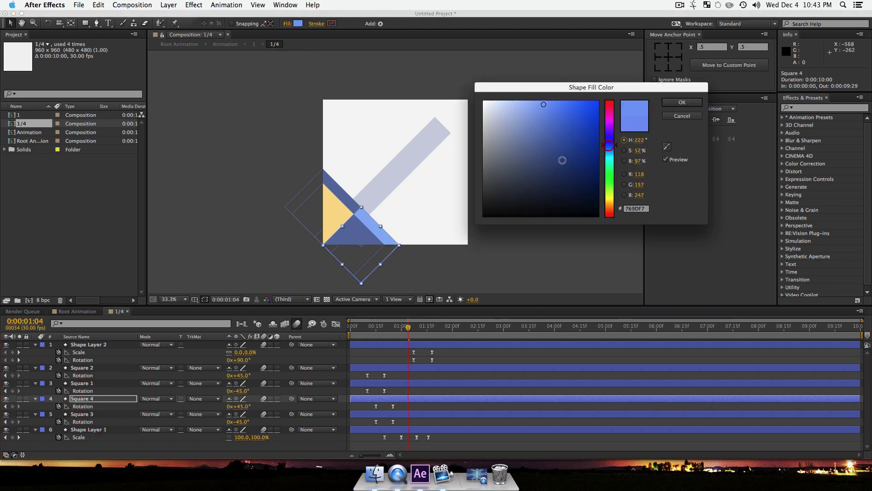
pyautogui.click(690, 101)
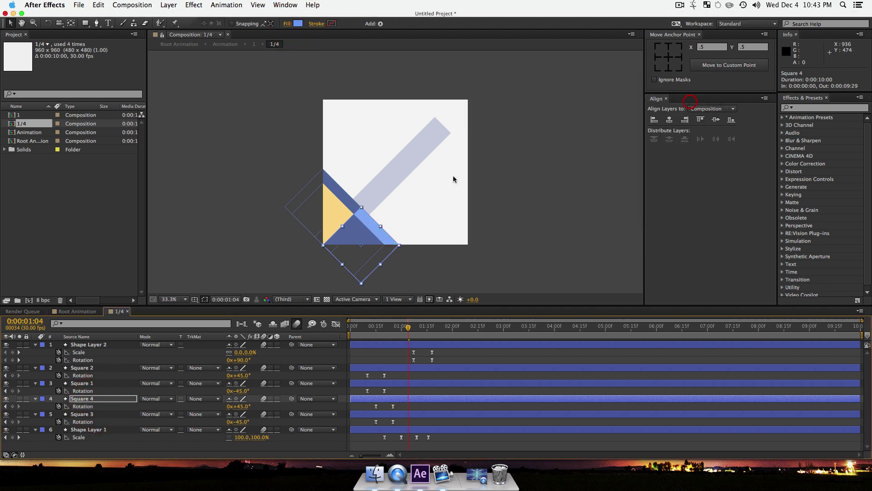
# Give Shape Layer 2 a saturated blue fill (4D70DC).
pyautogui.click(99, 345)
pyautogui.click(297, 24)
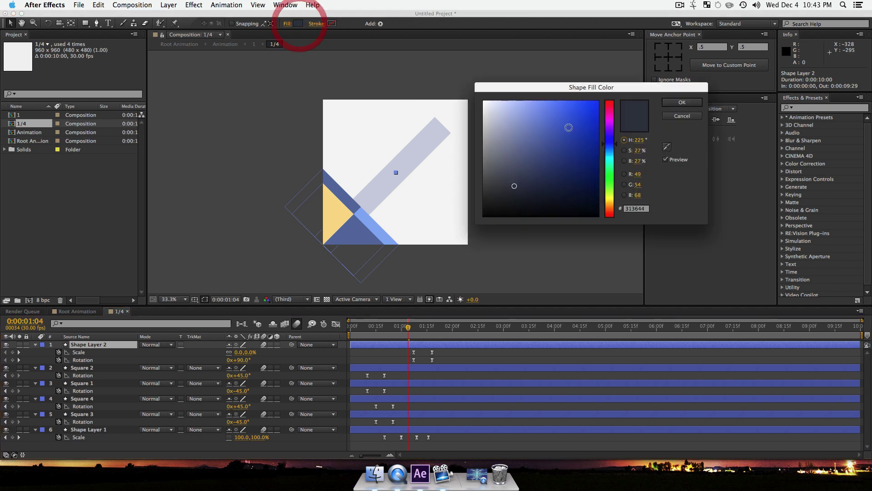
pyautogui.moveTo(539, 181)
pyautogui.mouseDown()
pyautogui.moveTo(503, 146)
pyautogui.moveTo(521, 117)
pyautogui.moveTo(576, 109)
pyautogui.mouseUp()
pyautogui.click(682, 102)
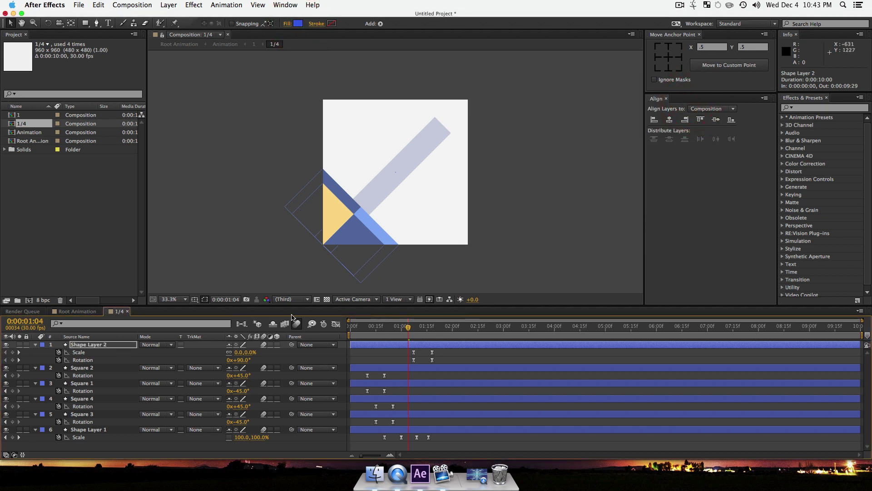
# Preview Root Animation from frame 0 with the yellow diamond, then bring up the Geometric Motion movie.
pyautogui.click(78, 312)
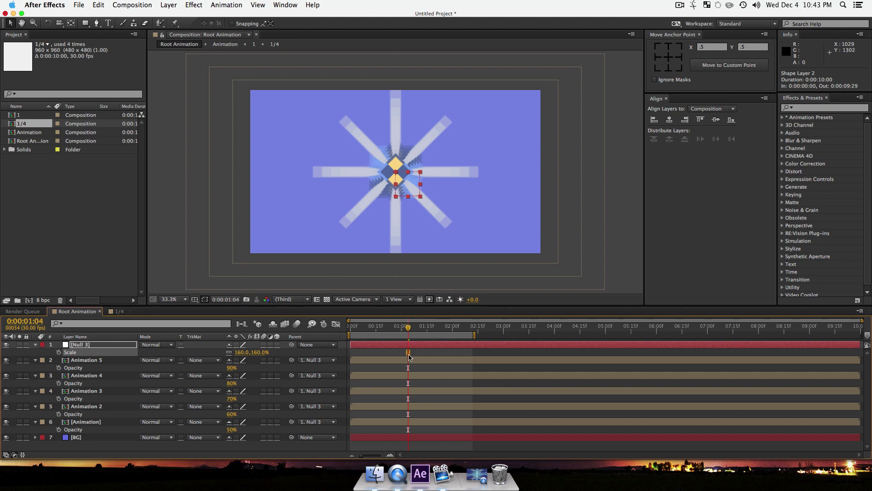
pyautogui.moveTo(409, 327); pyautogui.dragTo(320, 337)
pyautogui.press('space')
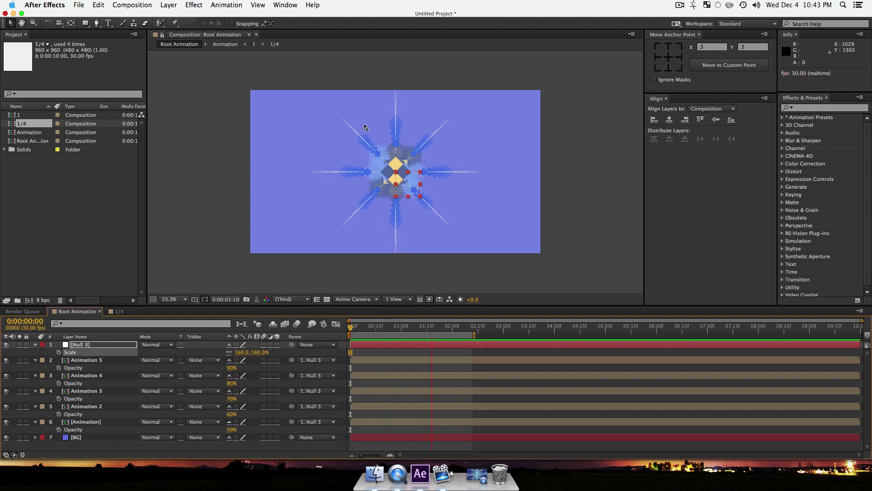
pyautogui.press('space')
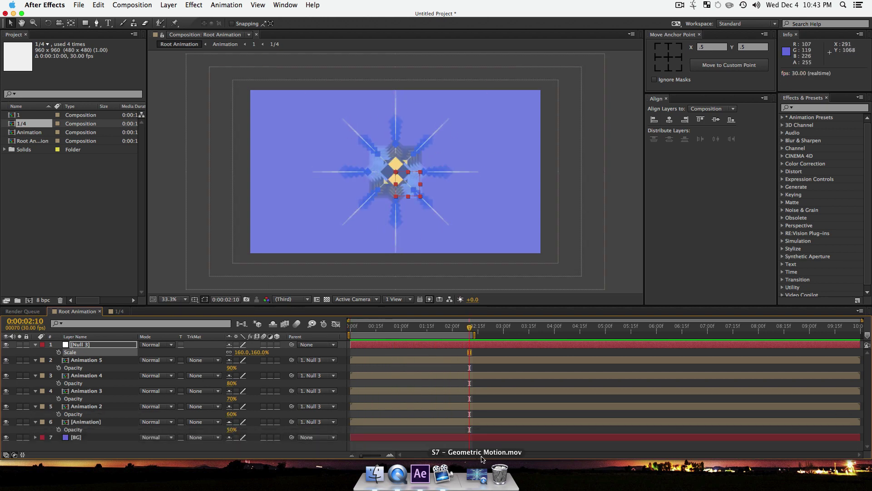
pyautogui.click(476, 478)
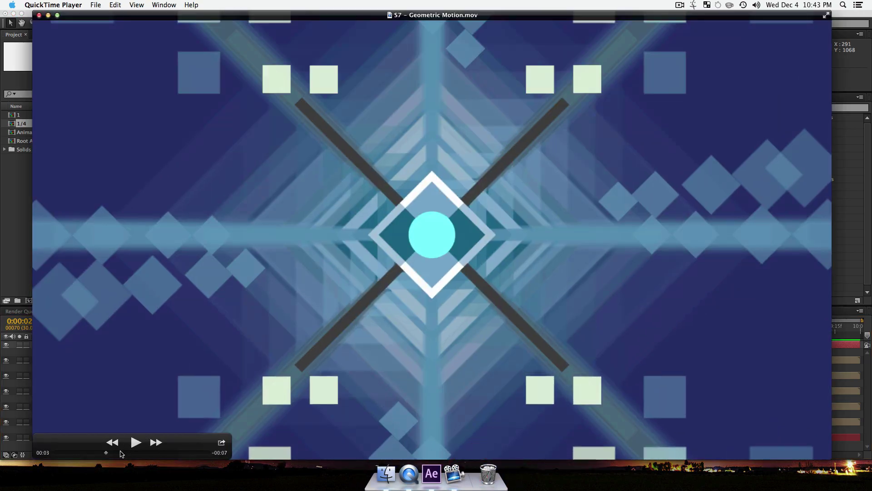
# Scrub the S7 - Geometric Motion.mov reference ahead to 00:07, then close it.
pyautogui.moveTo(121, 453); pyautogui.dragTo(149, 458)
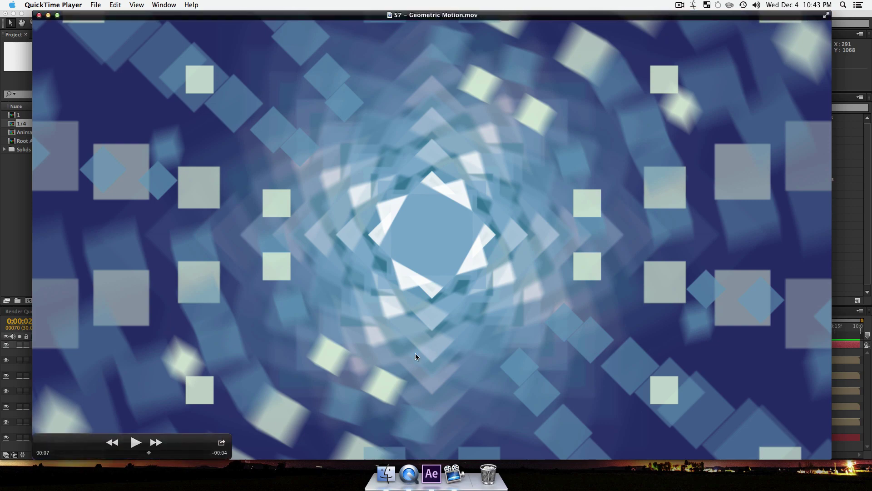
pyautogui.press('super+w')
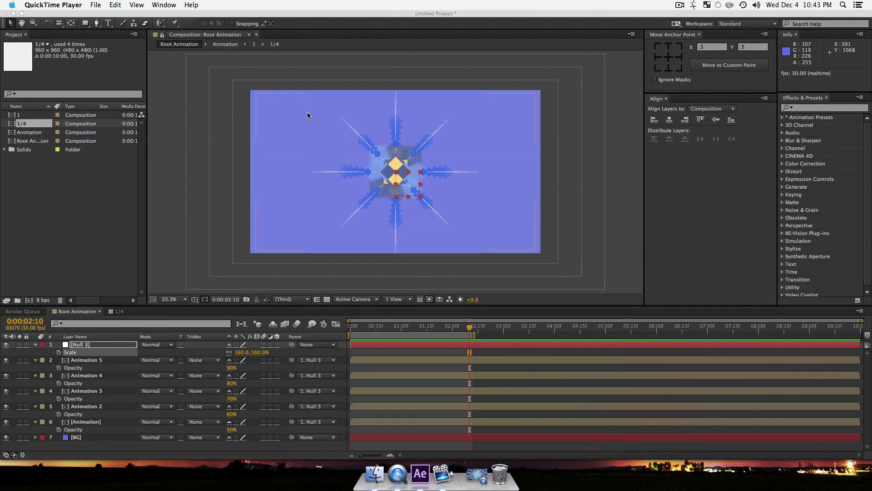
# Return to After Effects and move the Root Animation playhead back to 0:00:00:29.
pyautogui.click(448, 328)
pyautogui.moveTo(447, 328); pyautogui.dragTo(399, 327)
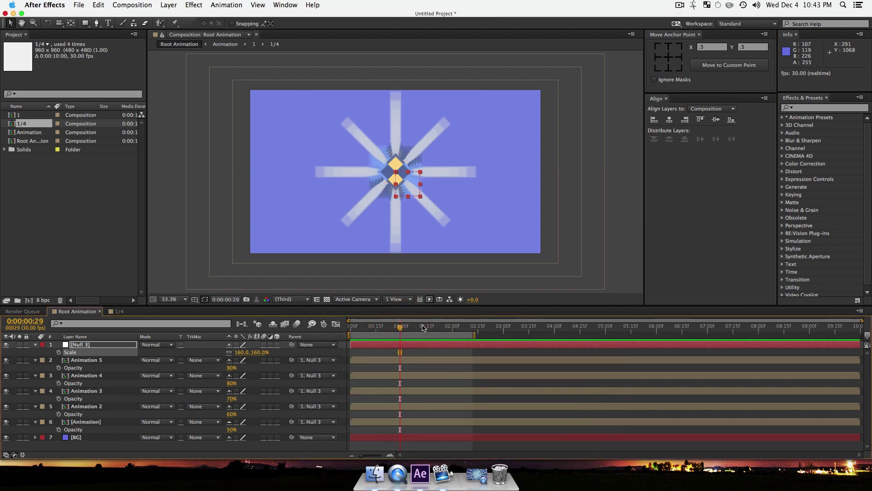